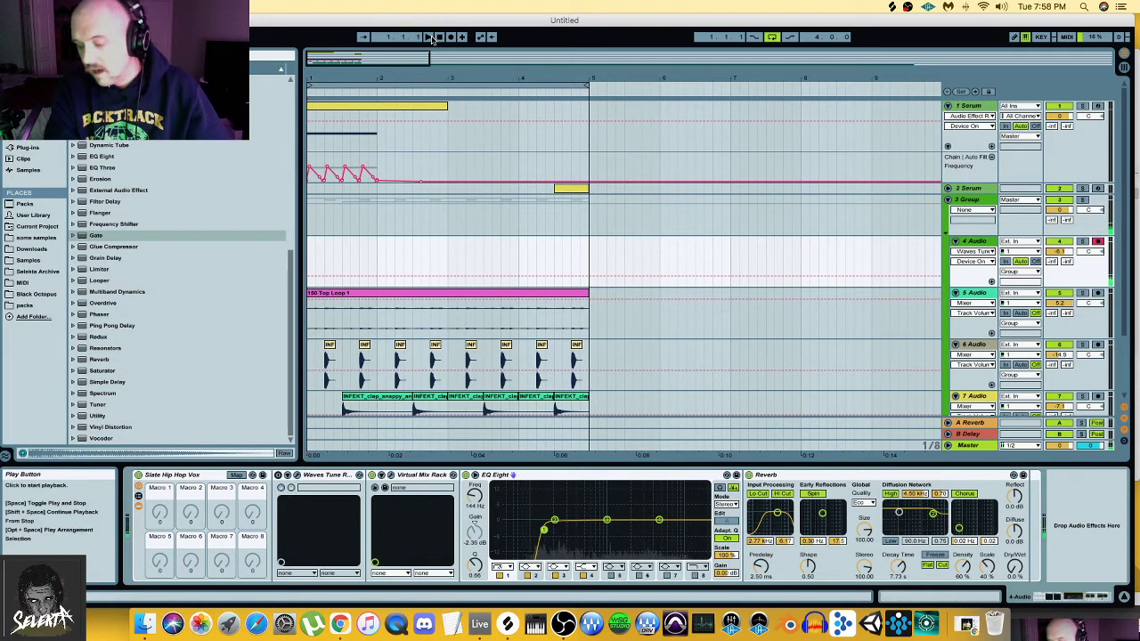
- Play the full arrangement from the start and audition the clip on the 1 Serum track in solo
left_click(972, 107)
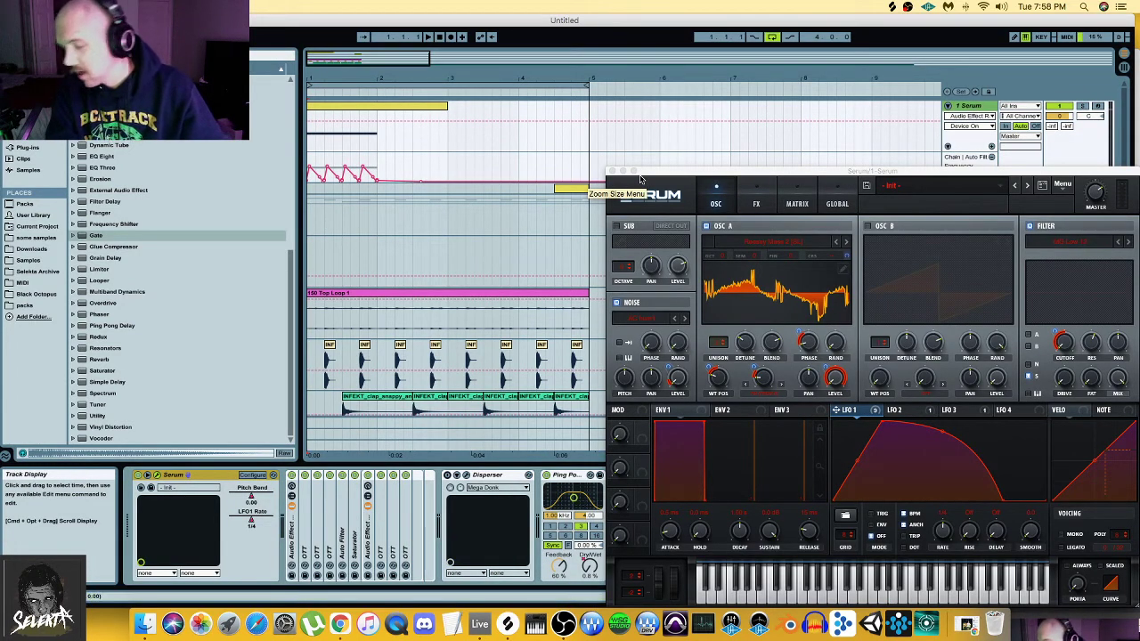
key("space")
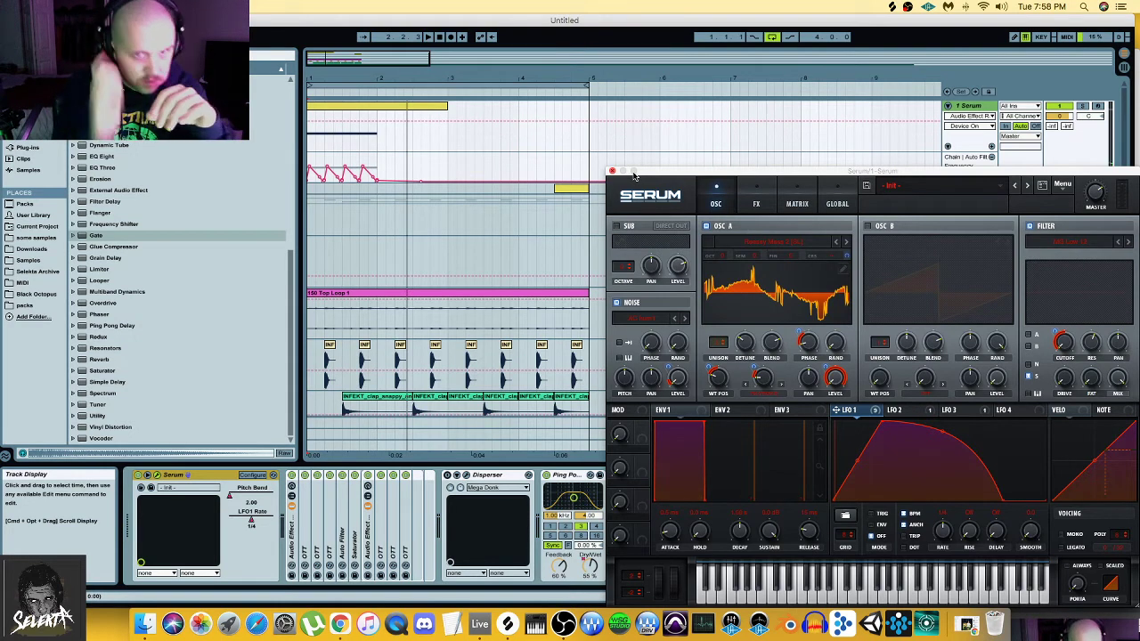
left_click(1083, 107)
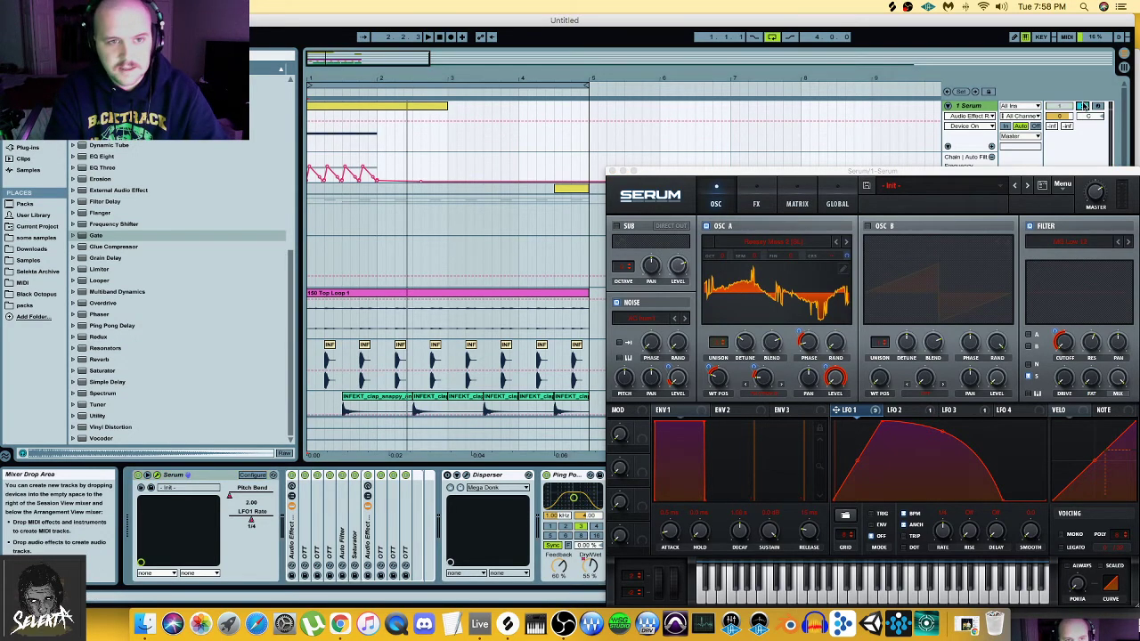
left_click(385, 110)
key("space")
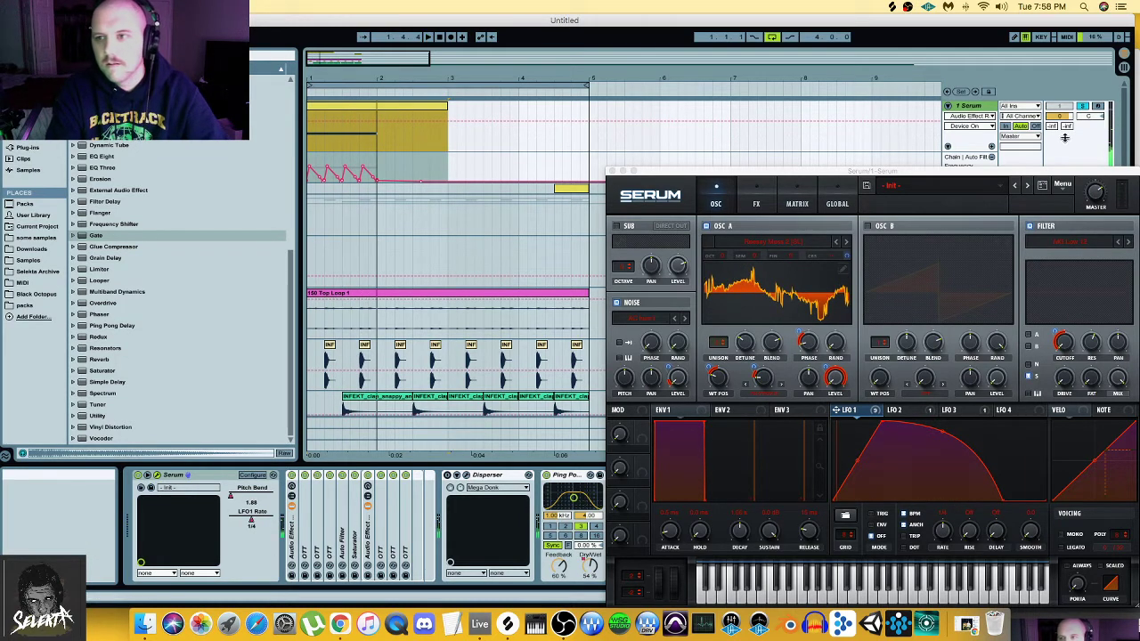
left_click(1085, 110)
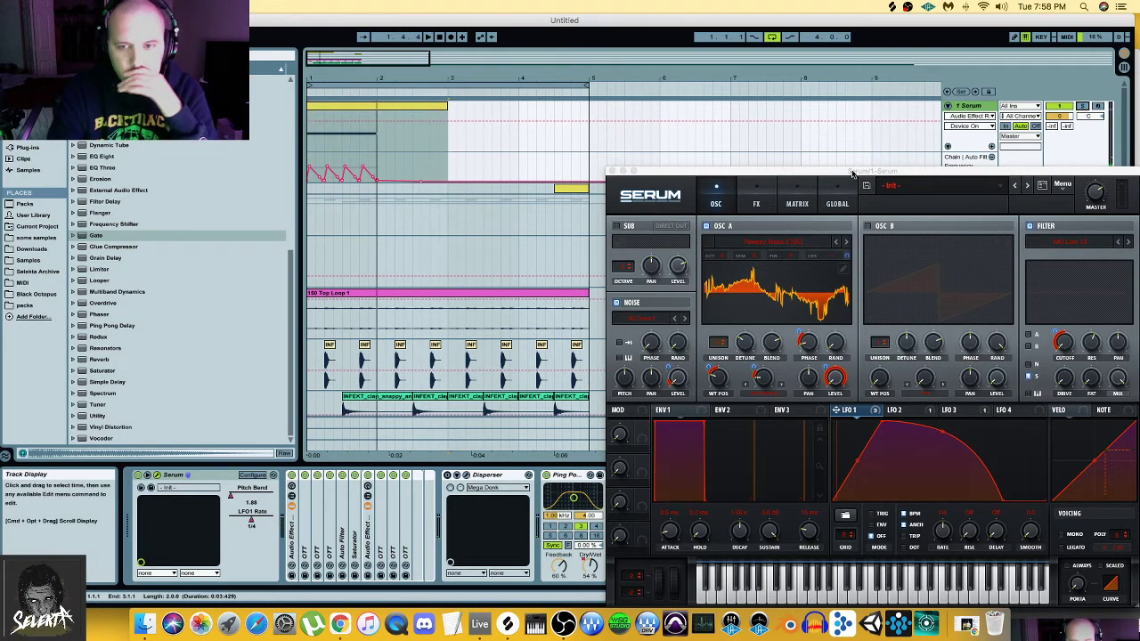
- Replay the full mix and view the patch's FX page before returning to its oscillators
left_click_drag(851, 172, 693, 97)
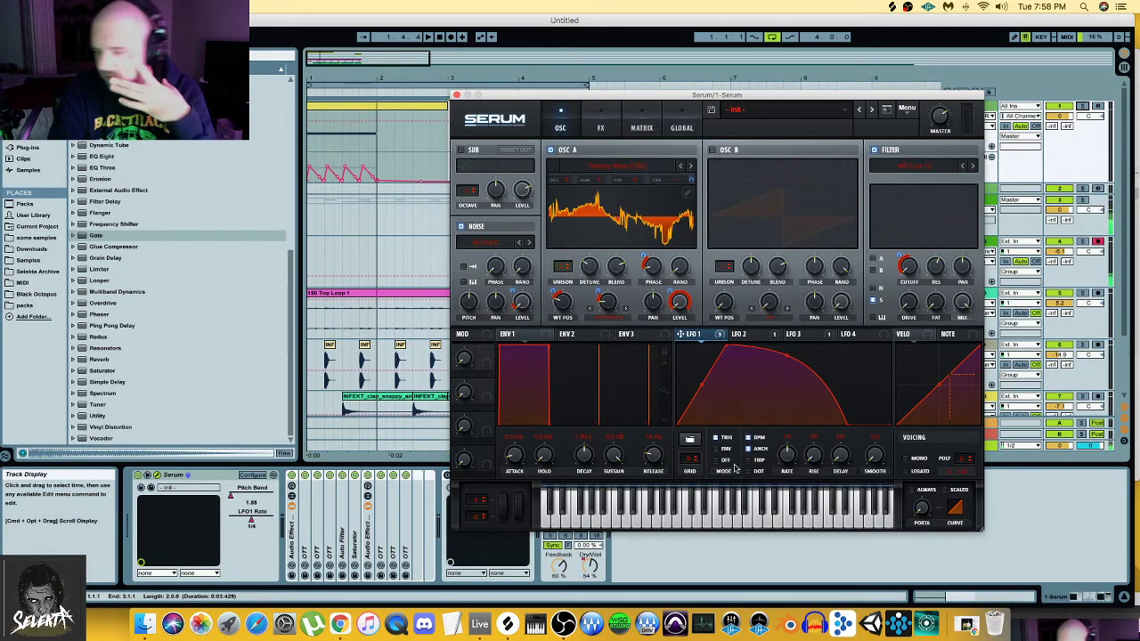
key("space")
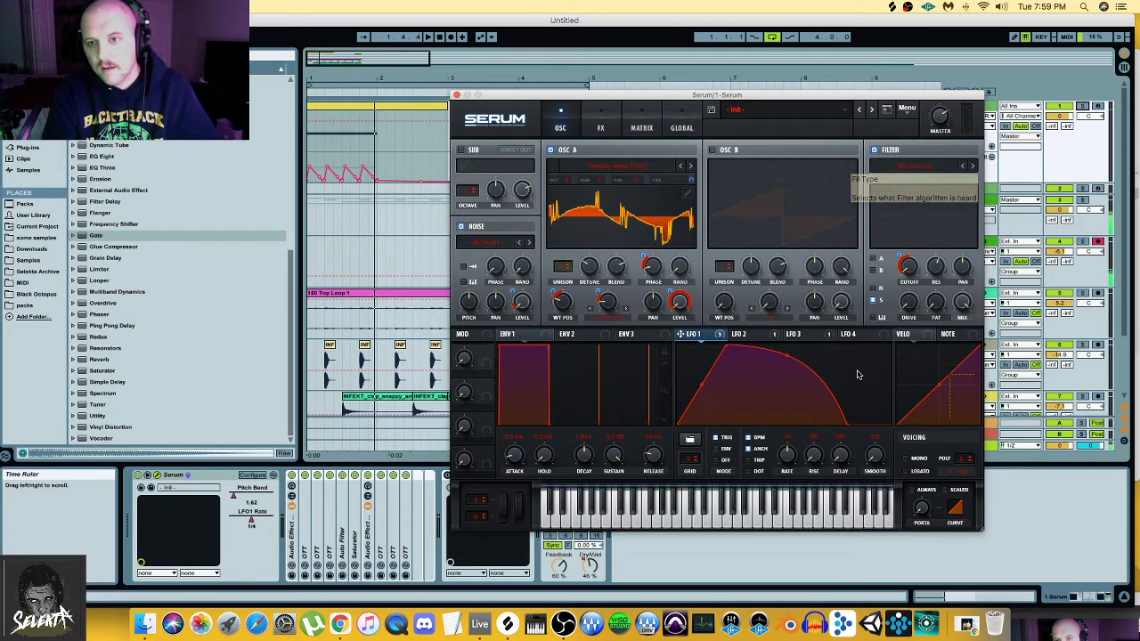
left_click(599, 129)
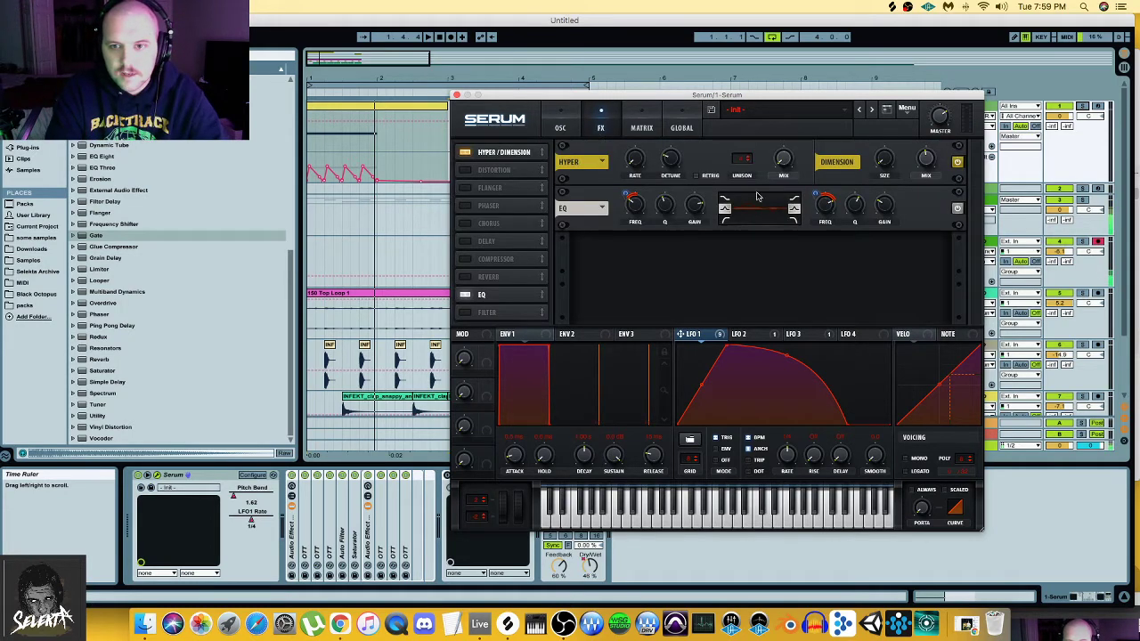
left_click(561, 126)
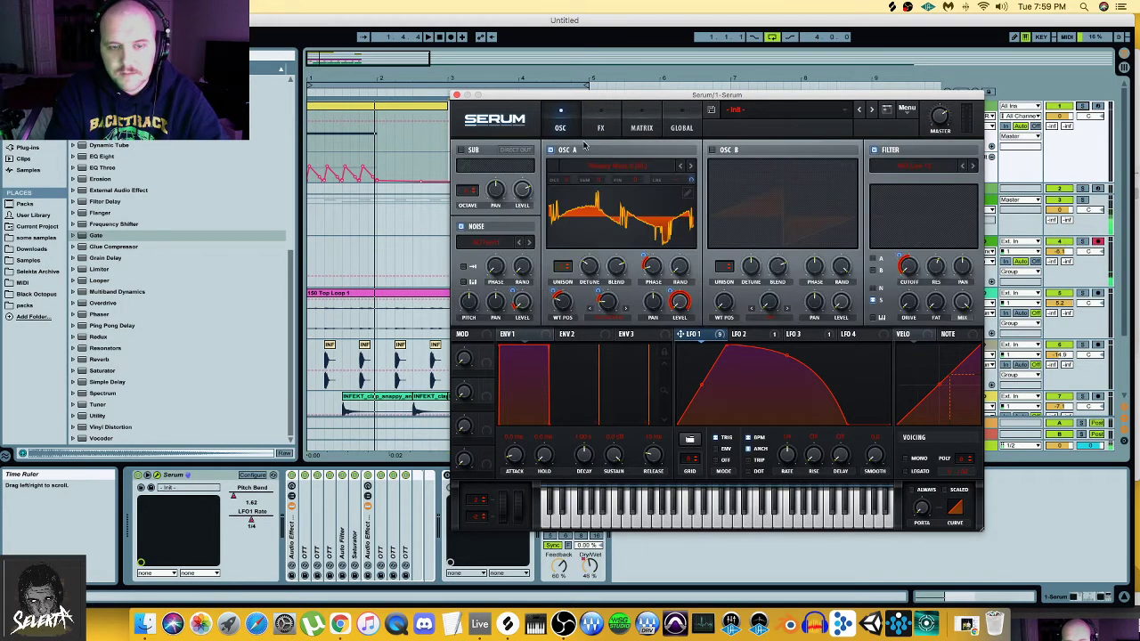
- Solo the 1 Serum track and compare its sound with and without the effects after the synth
left_click_drag(555, 95, 672, 304)
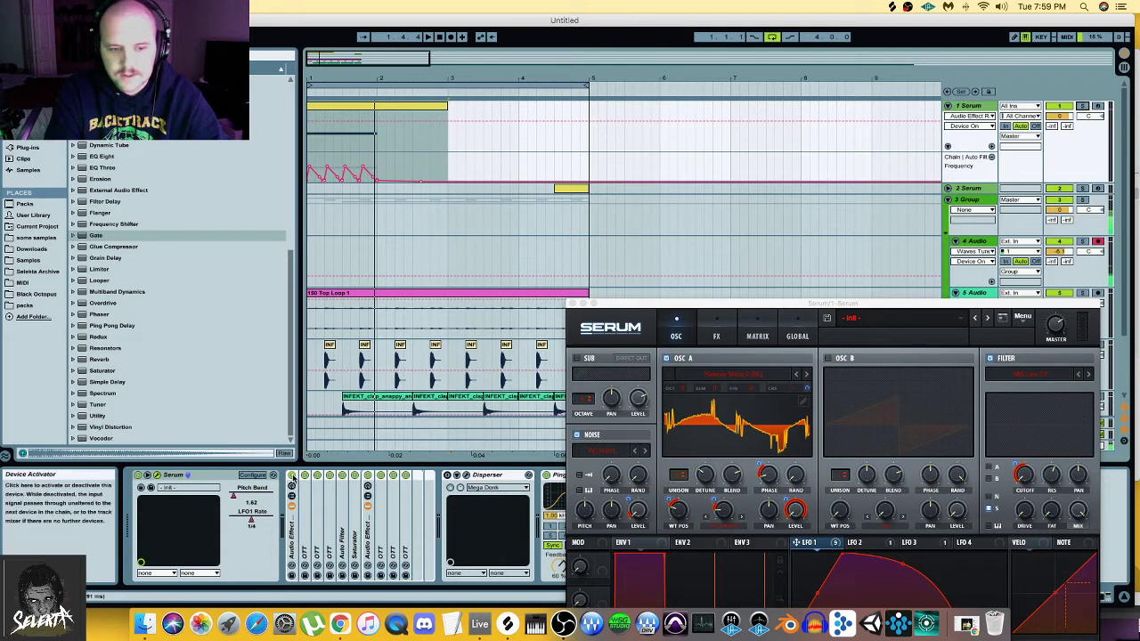
left_click(1084, 106)
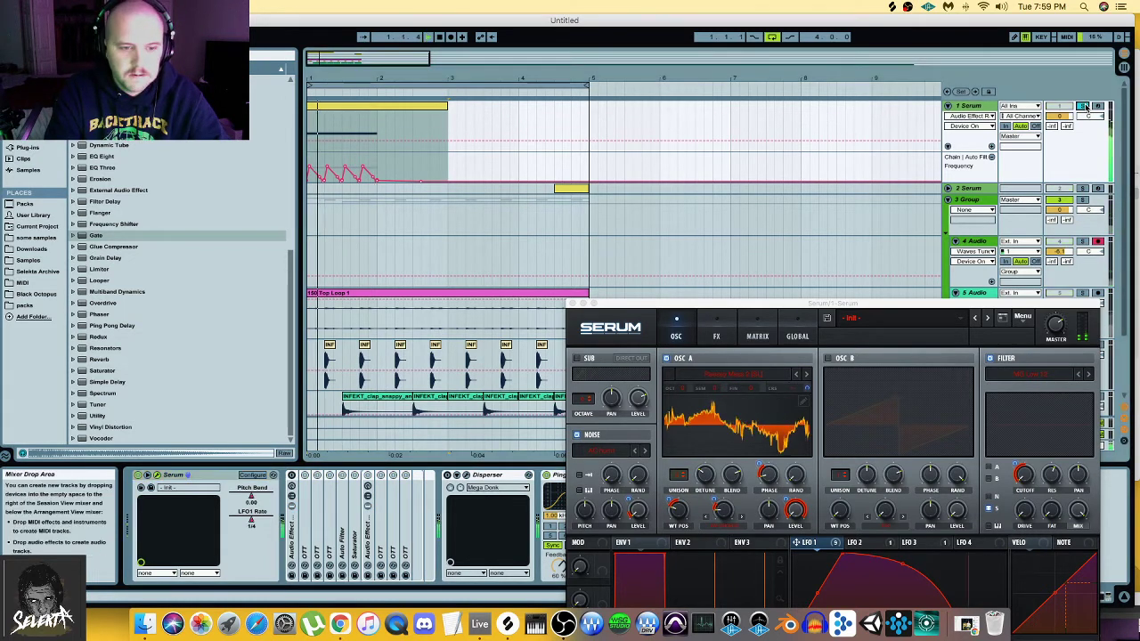
left_click(296, 478)
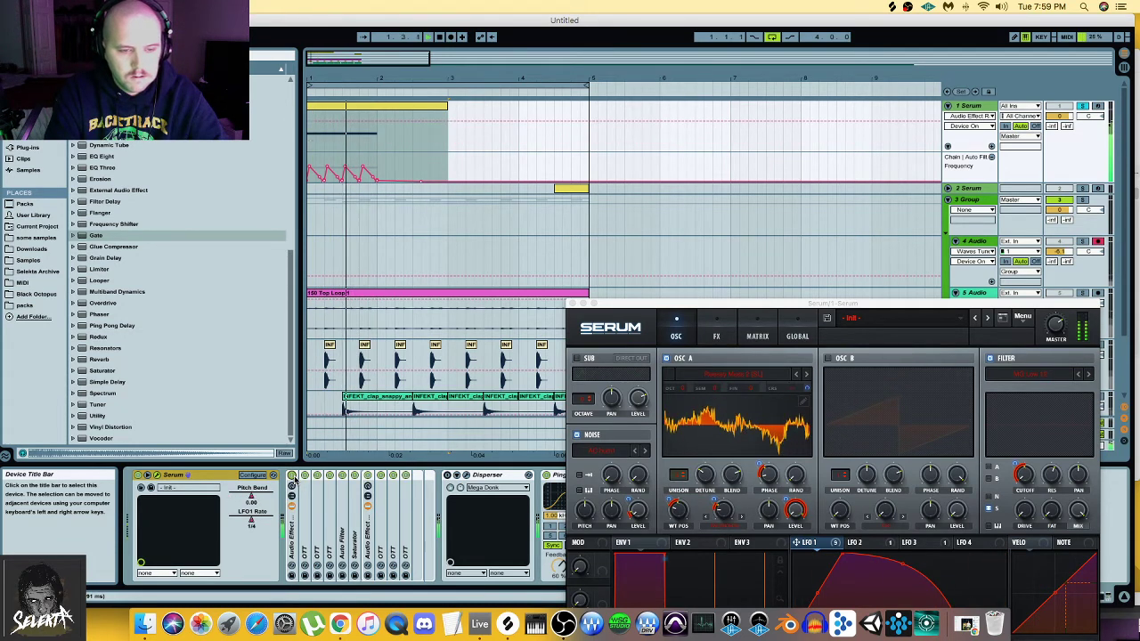
left_click(1086, 109)
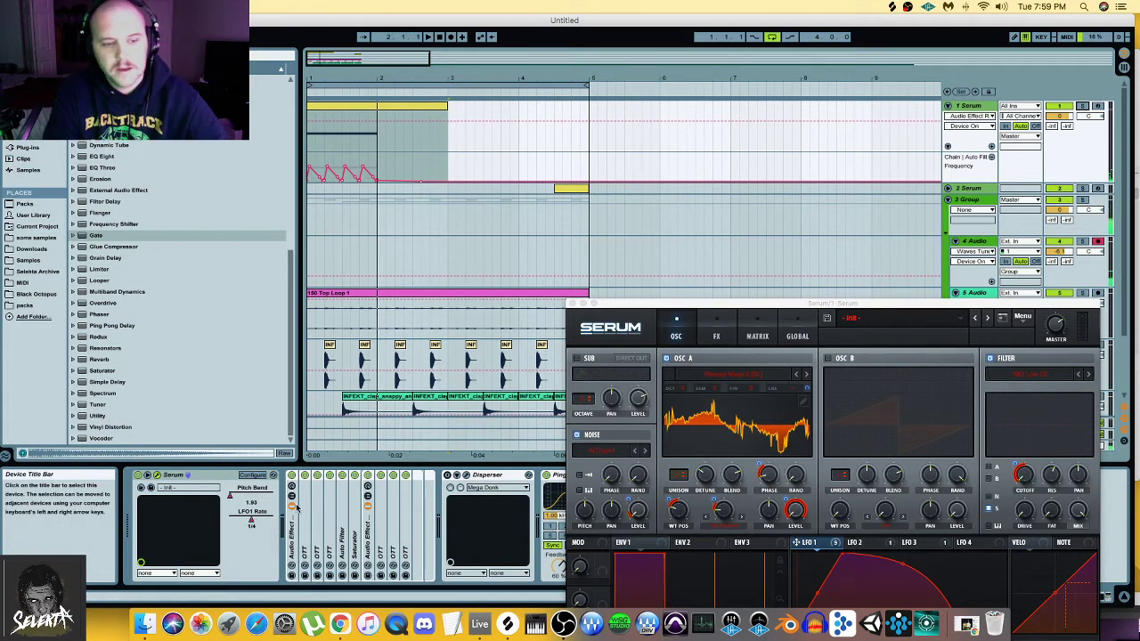
scroll(534, 374, "right", 1)
scroll(466, 115, "left", 1)
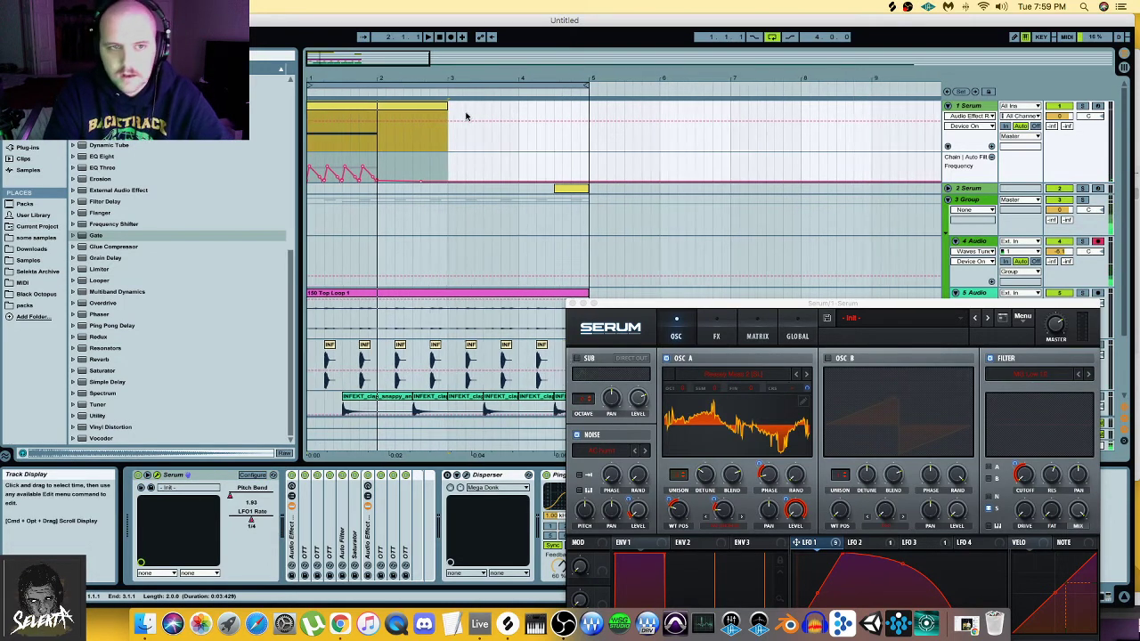
- Examine oscillator A's Spectral wavetable list and its warp mode options
left_click_drag(784, 311, 685, 131)
left_click(652, 197)
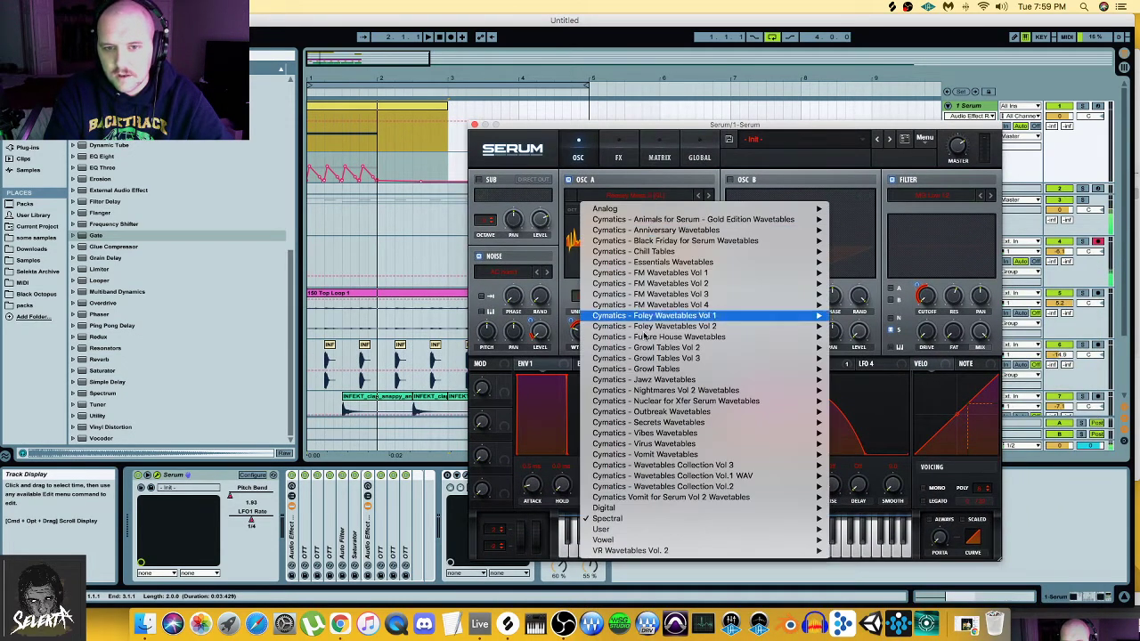
mouse_move(690, 524)
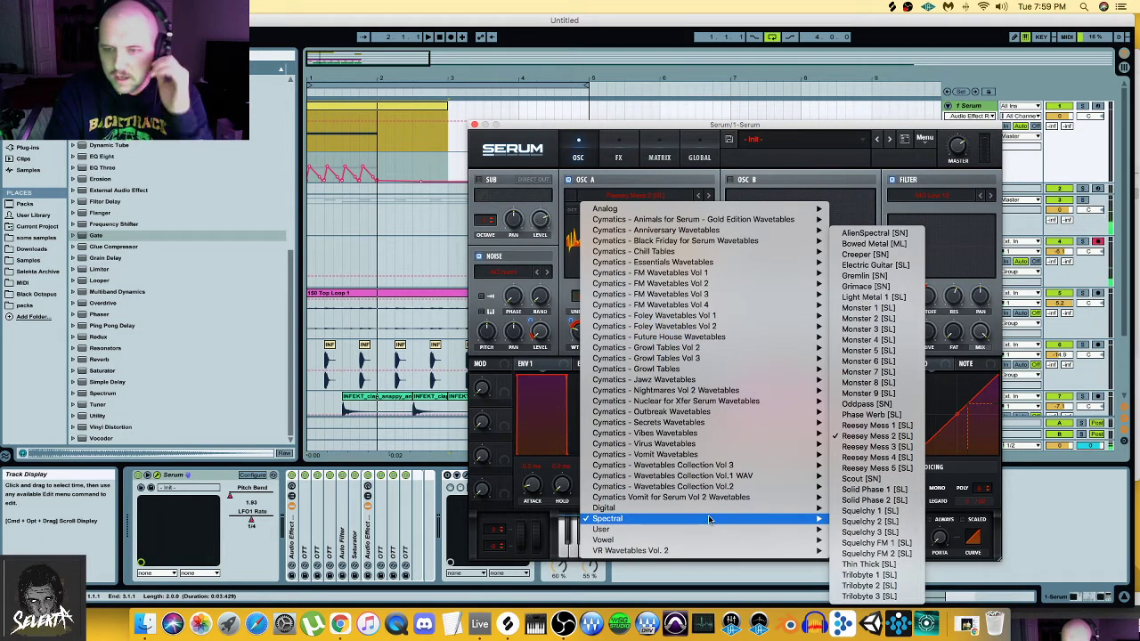
left_click(684, 128)
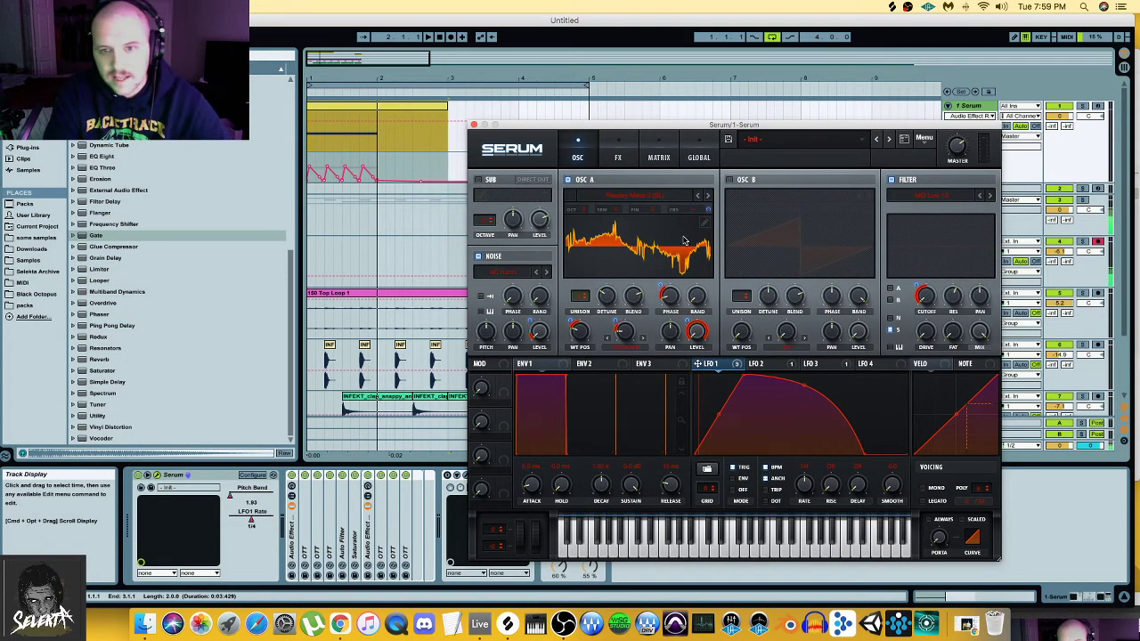
left_click(625, 335)
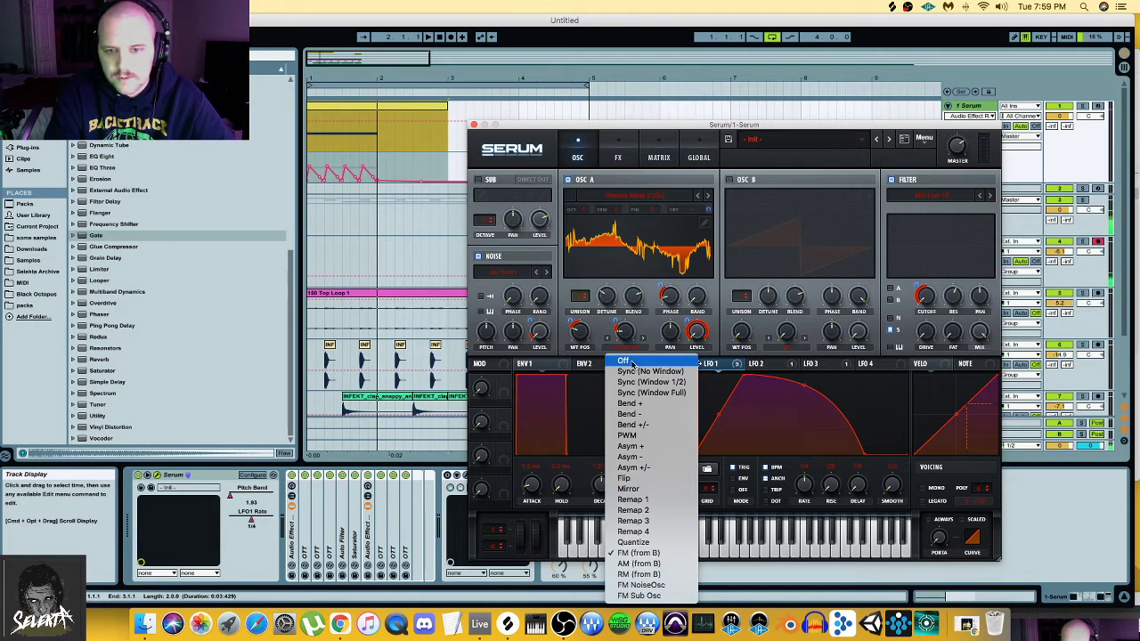
left_click(628, 361)
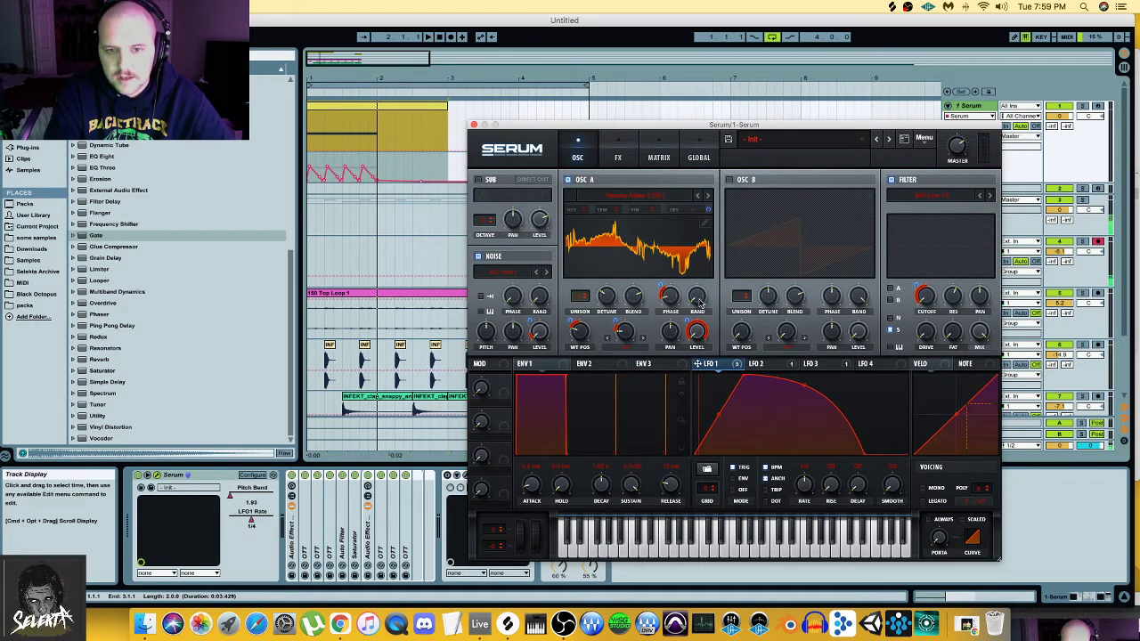
- Check oscillator A's unison voice count and detune amount
left_click(581, 301)
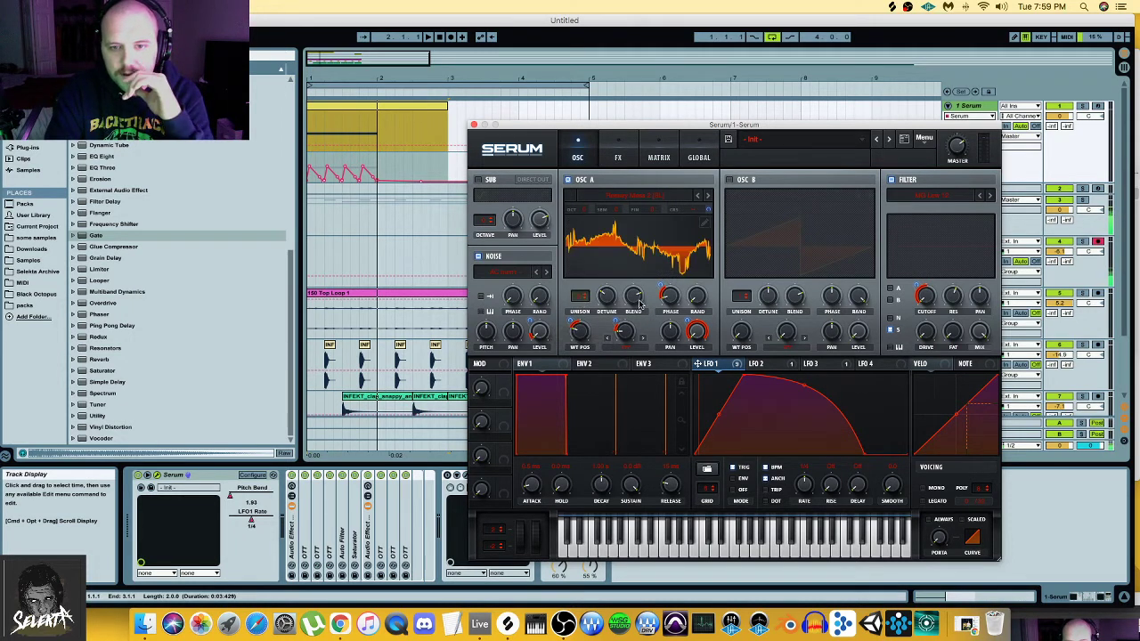
left_click(609, 303)
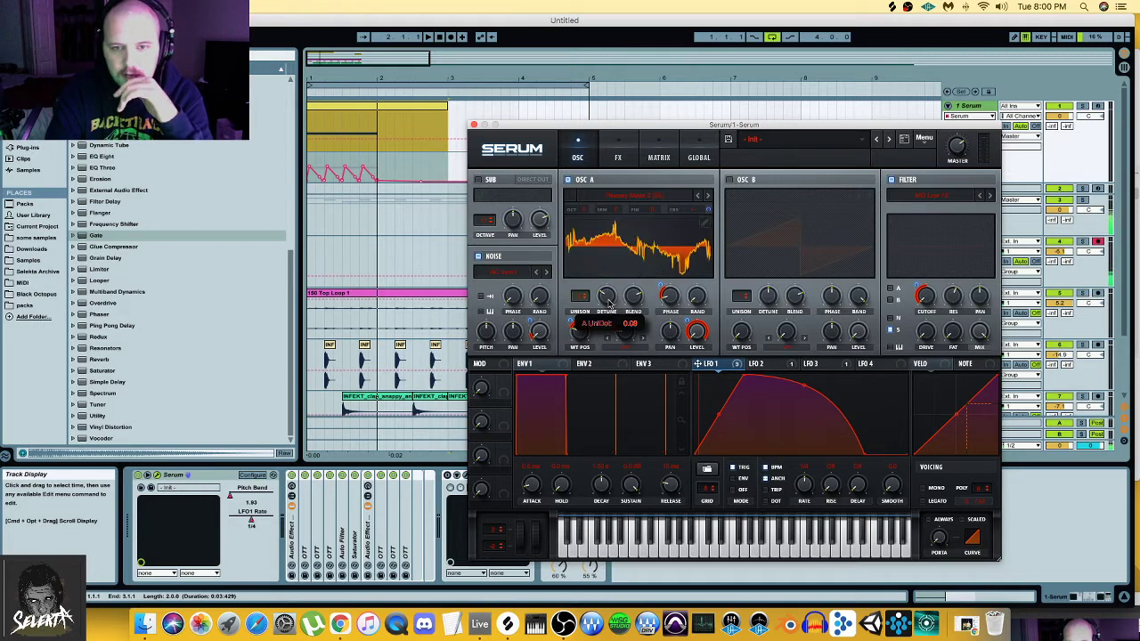
left_click_drag(610, 303, 606, 295)
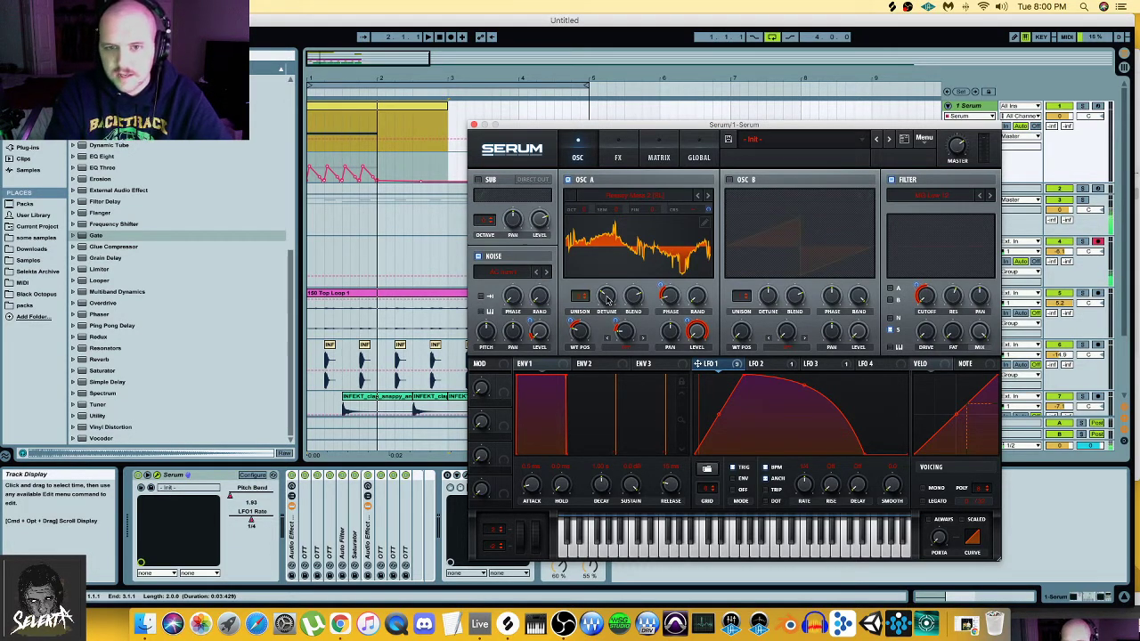
- Play the 1 Serum track in solo while sweeping oscillator A's unison detune up to about 0.75 and back down
left_click(1084, 107)
key("space")
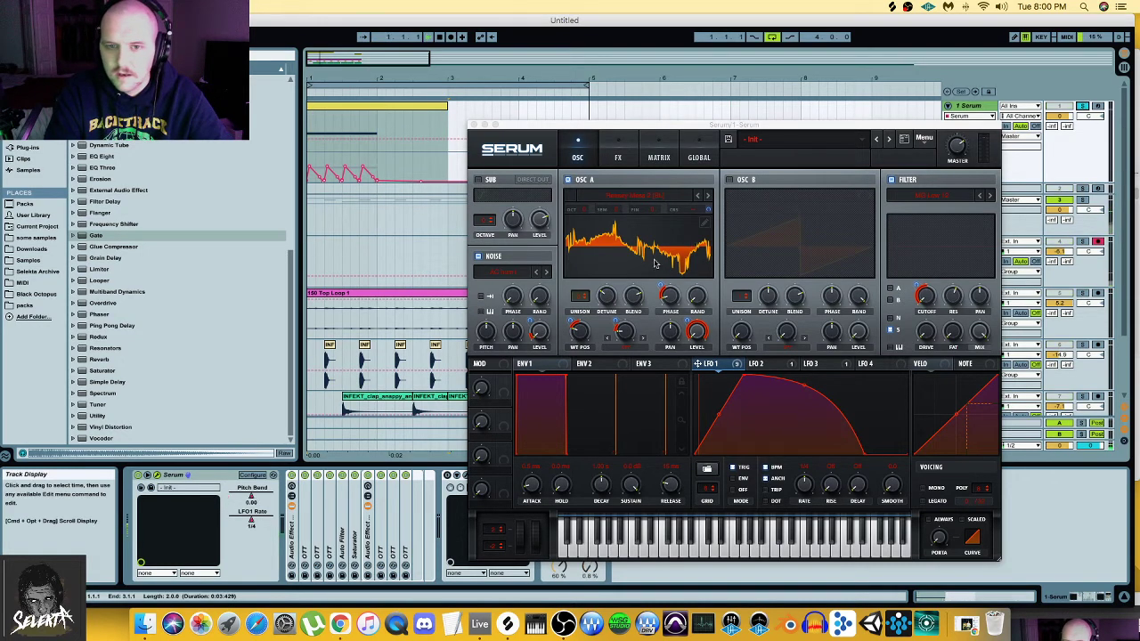
left_click(601, 305)
left_click_drag(599, 305, 608, 239)
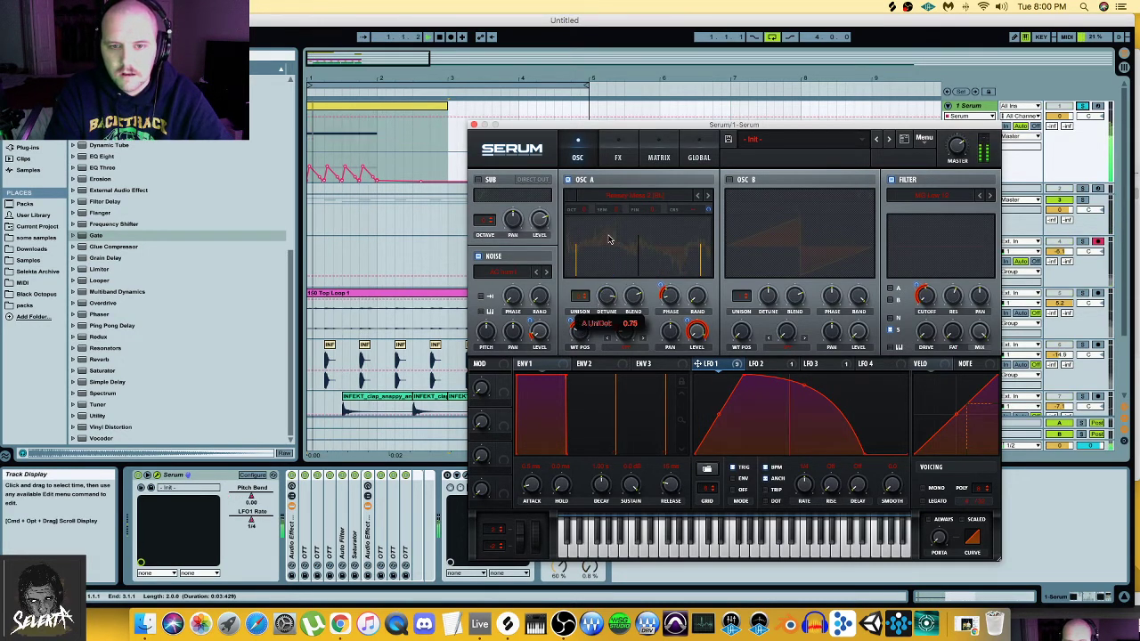
left_click_drag(576, 375, 565, 267)
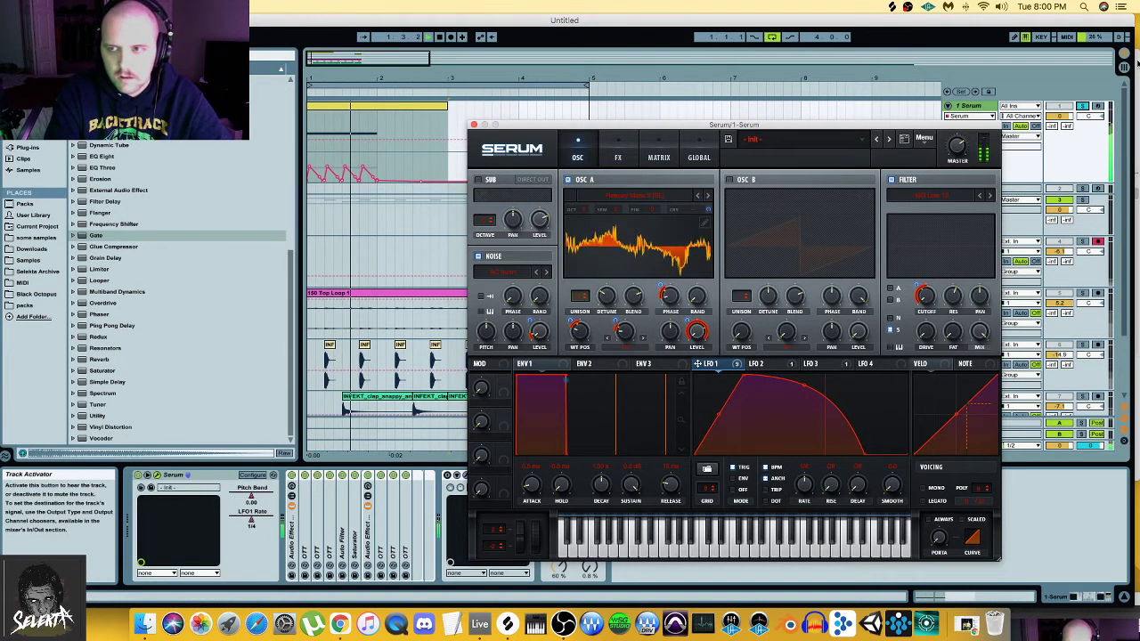
key("space")
left_click(1084, 106)
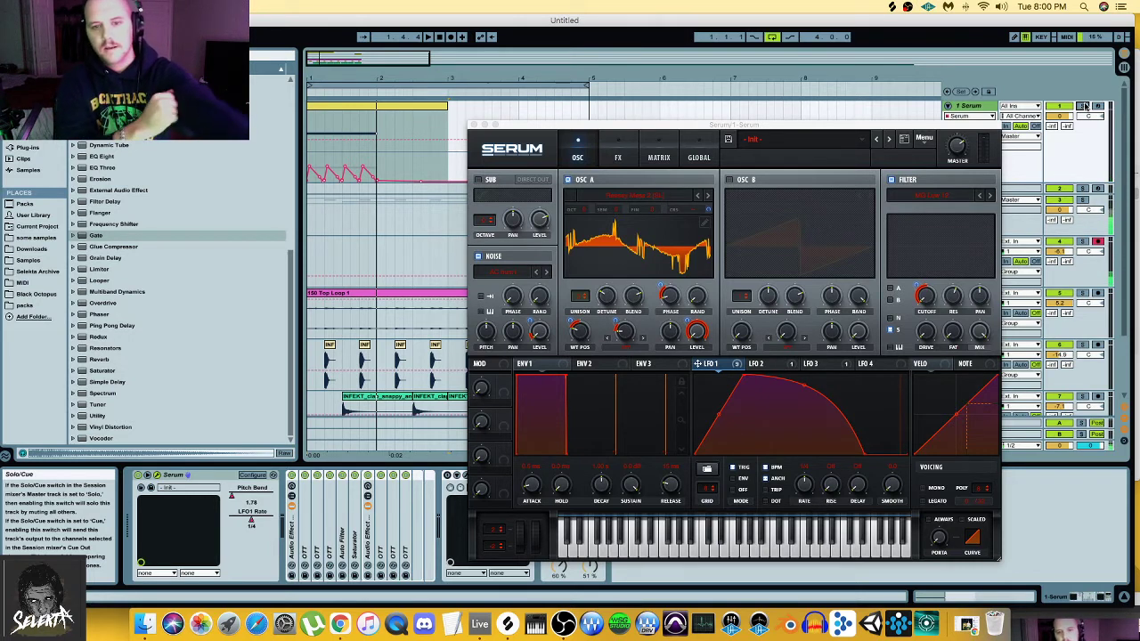
- Remove all modulators from oscillator A's level, phase and wavetable position
left_click(707, 367)
left_click_drag(700, 330, 698, 332)
right_click(696, 333)
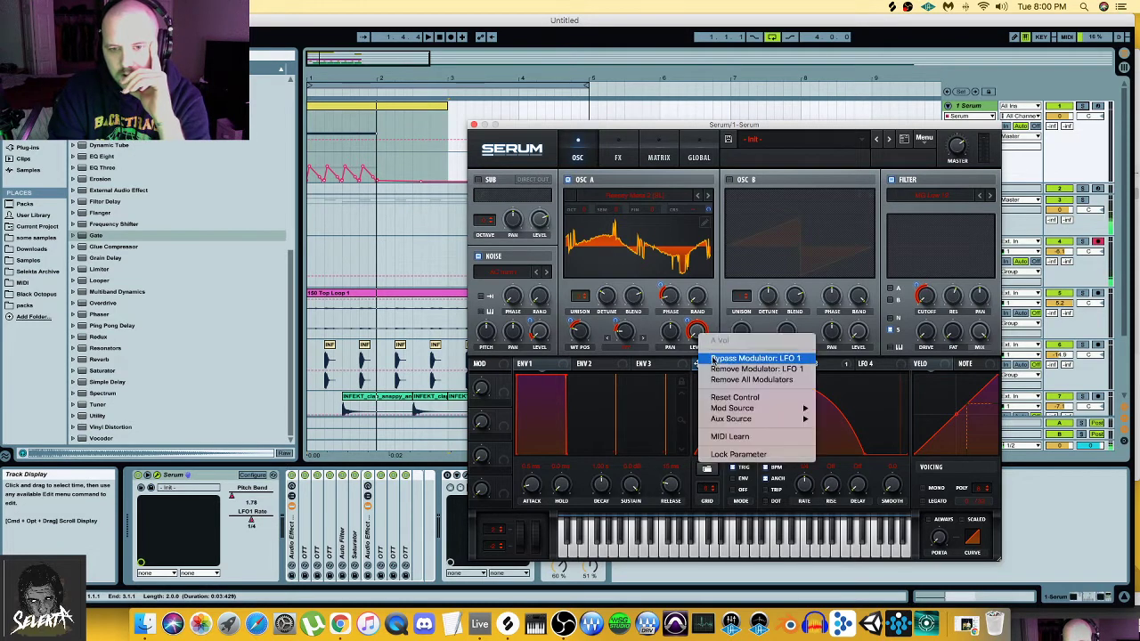
left_click(730, 381)
right_click(667, 300)
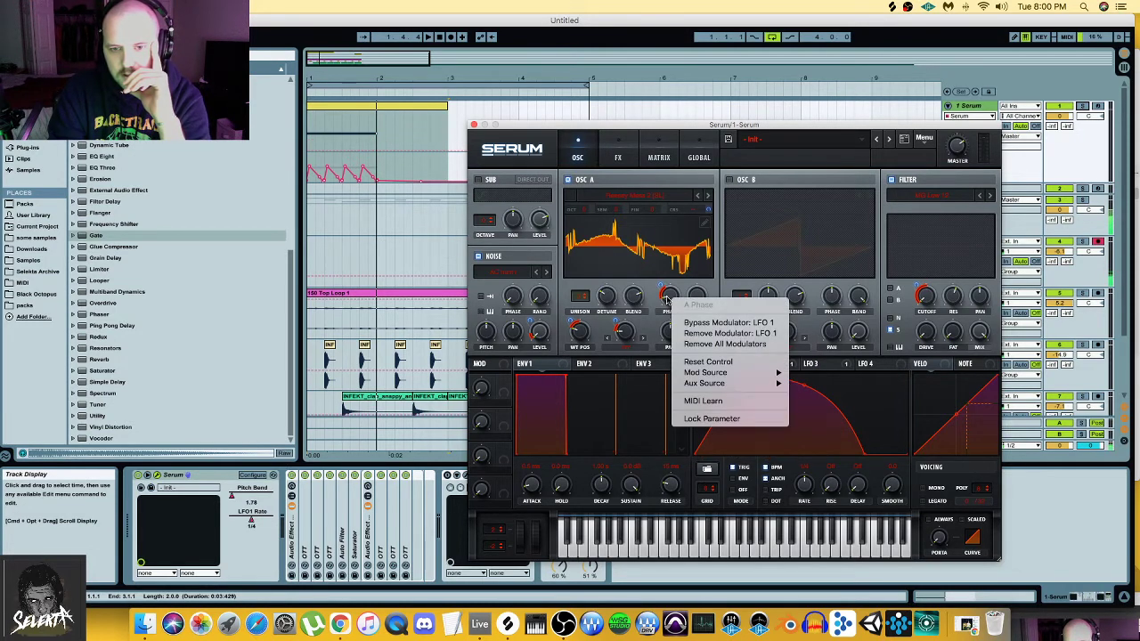
left_click(725, 344)
right_click(581, 333)
left_click(626, 380)
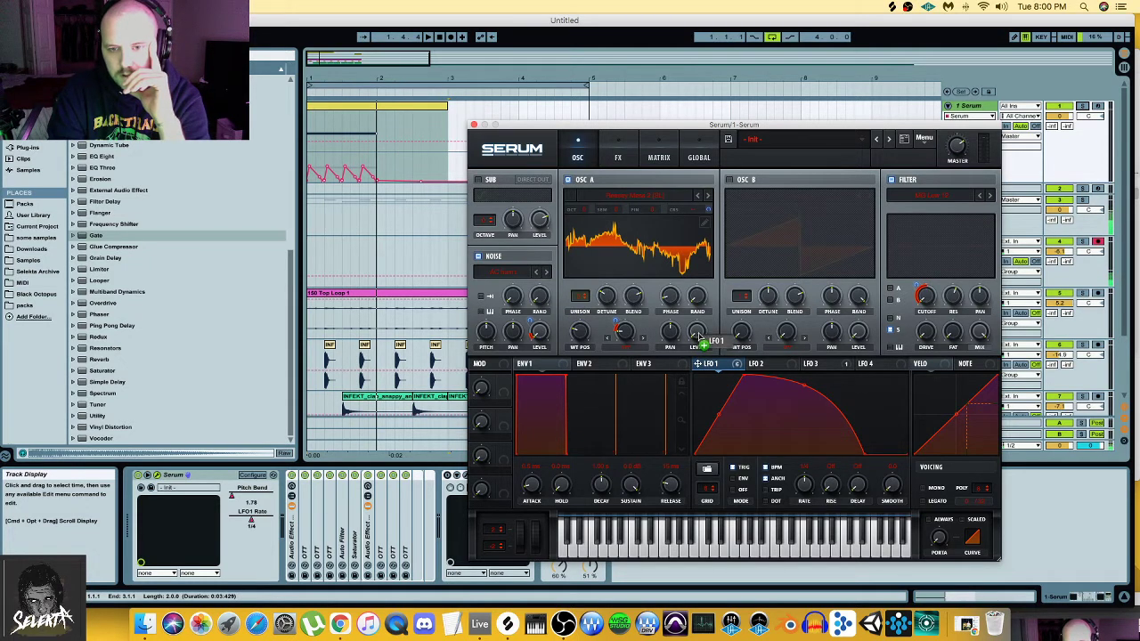
- Assign LFO 1 to oscillator A's level, try it on the phase as well, and remove the phase modulator
left_click_drag(701, 338, 663, 301)
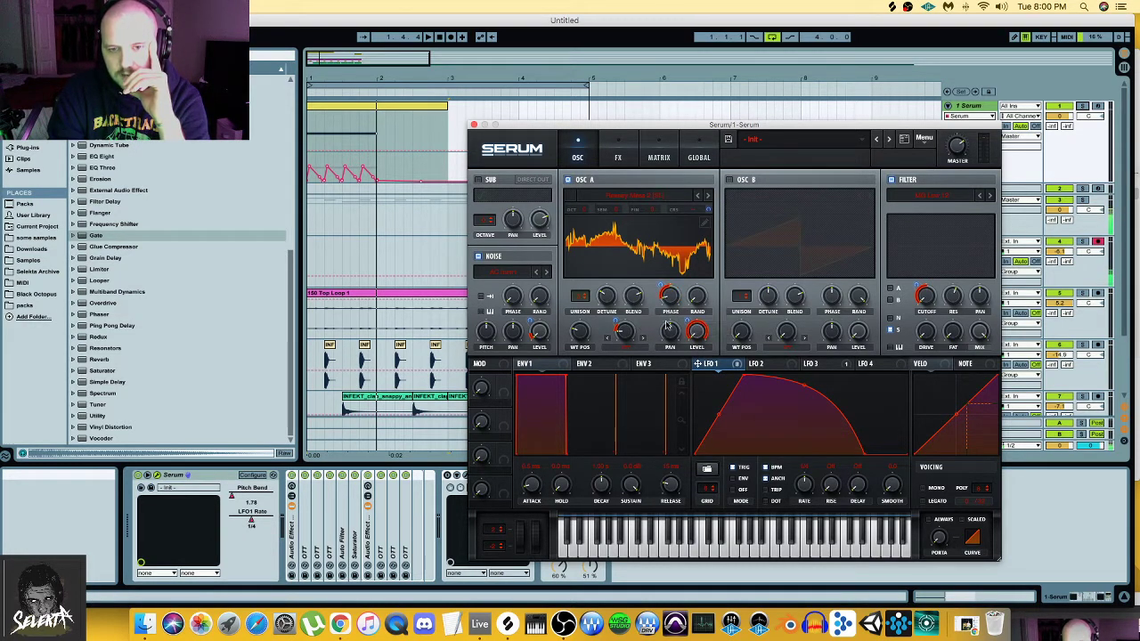
right_click(668, 297)
left_click(712, 344)
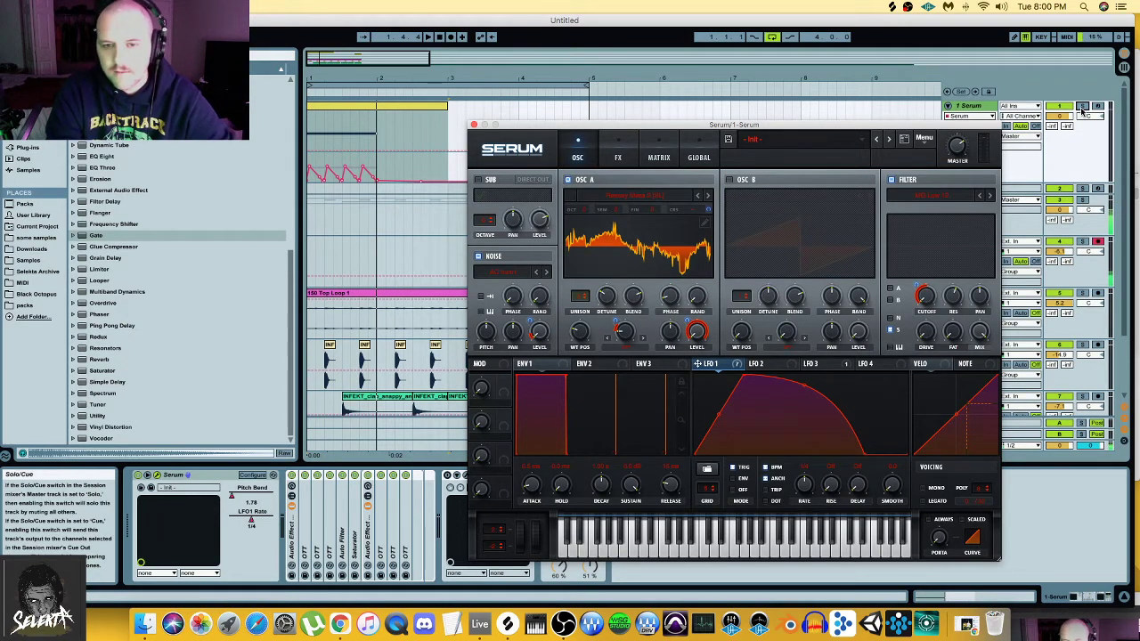
- Play the arrangement and assign LFO 1 to oscillator A's phase at full depth
left_click(439, 38)
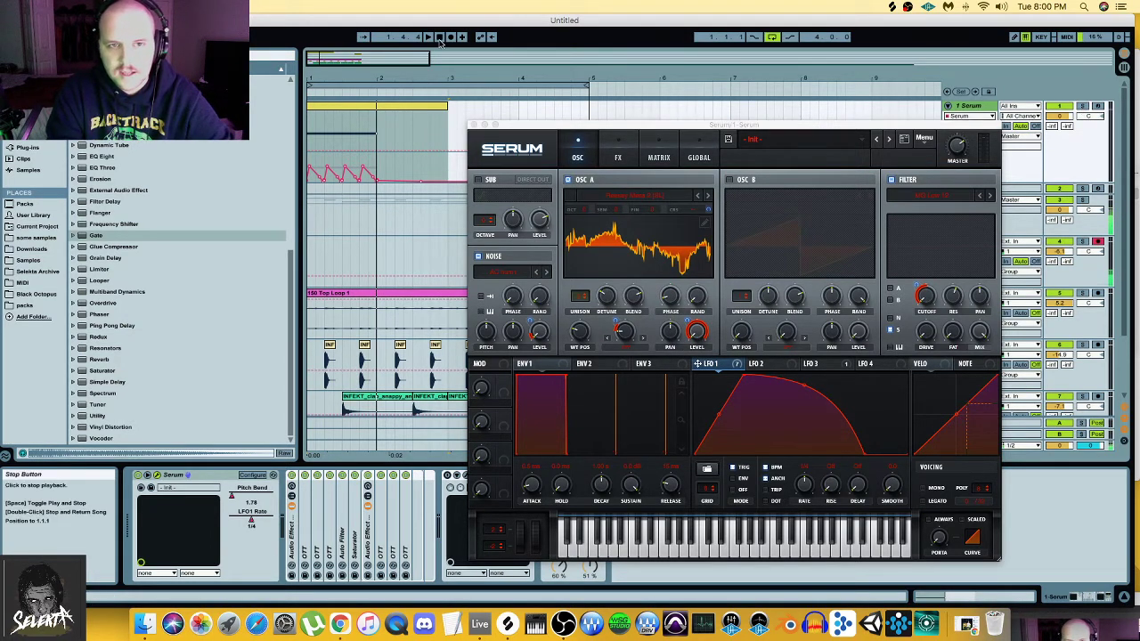
key("space")
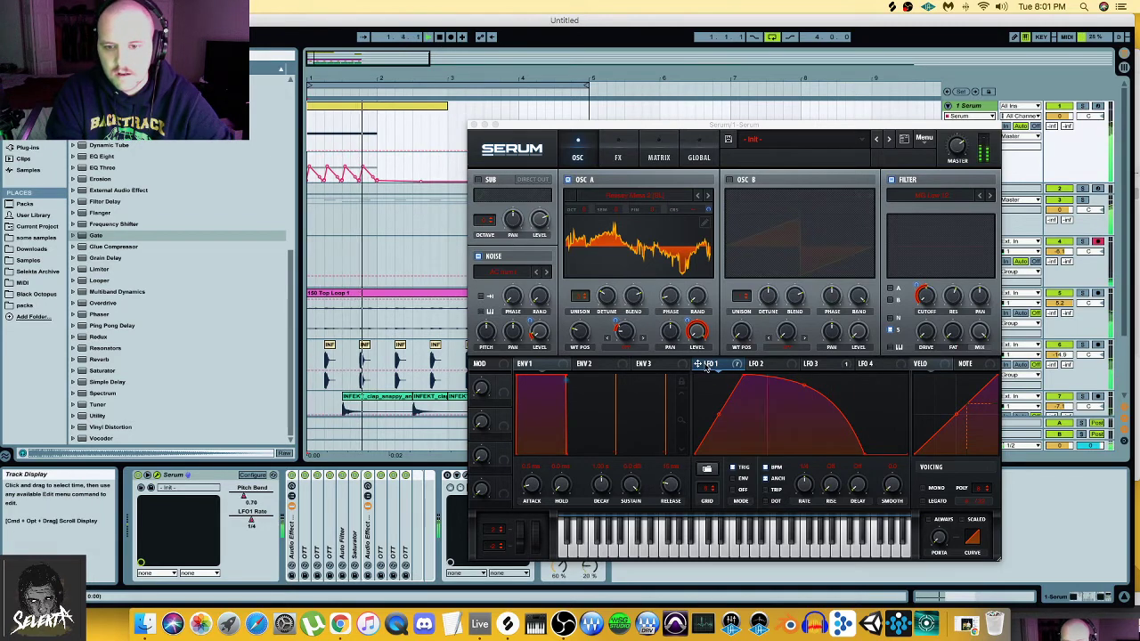
left_click_drag(710, 364, 670, 297)
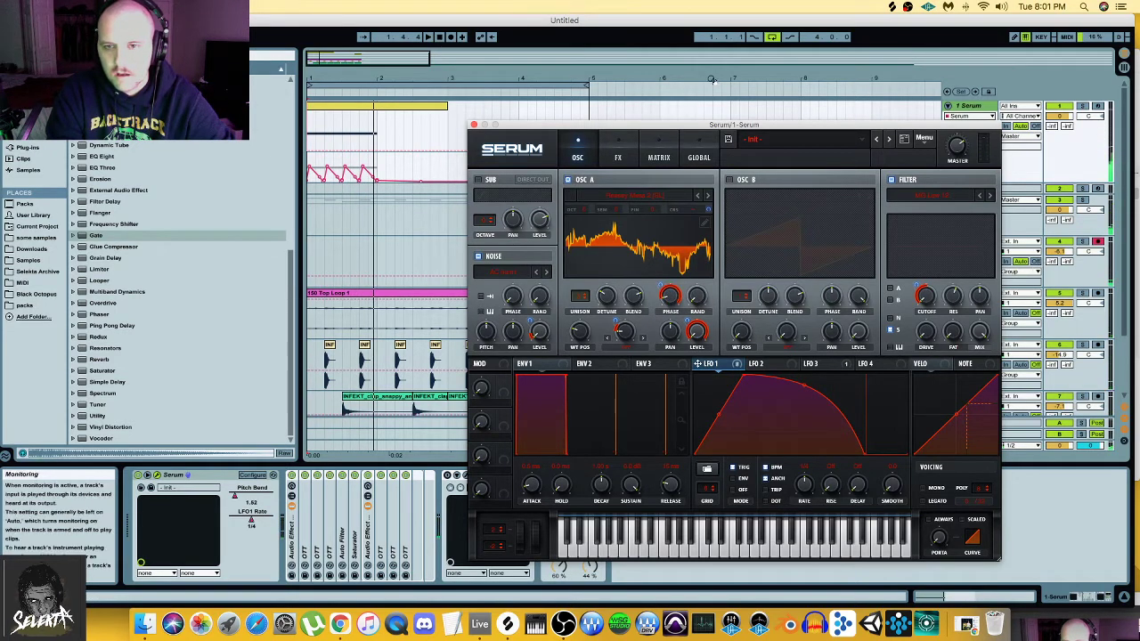
left_click_drag(753, 130, 555, 146)
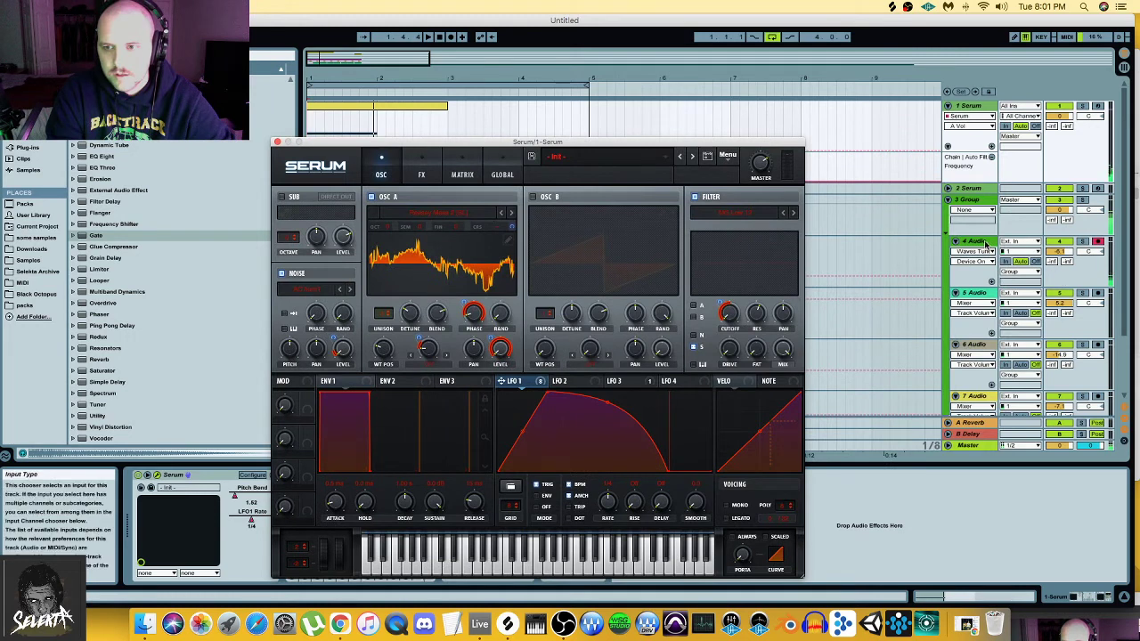
- Move the 4 Audio track out of the group to directly above it and mute the group track
left_click(972, 189)
left_click_drag(978, 194, 981, 196)
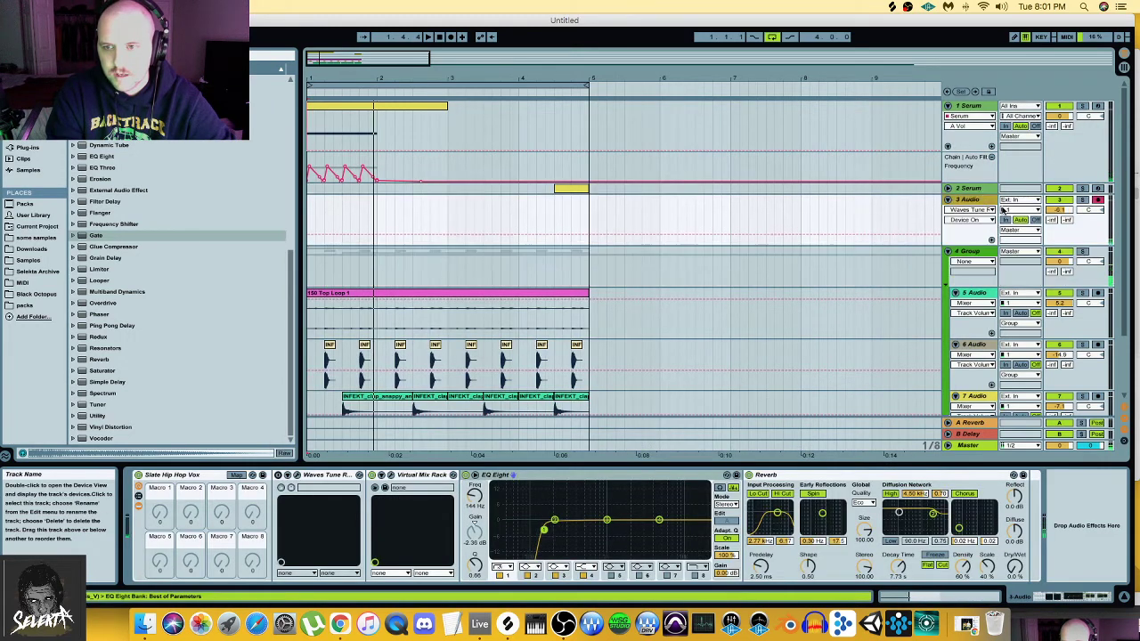
left_click(1060, 251)
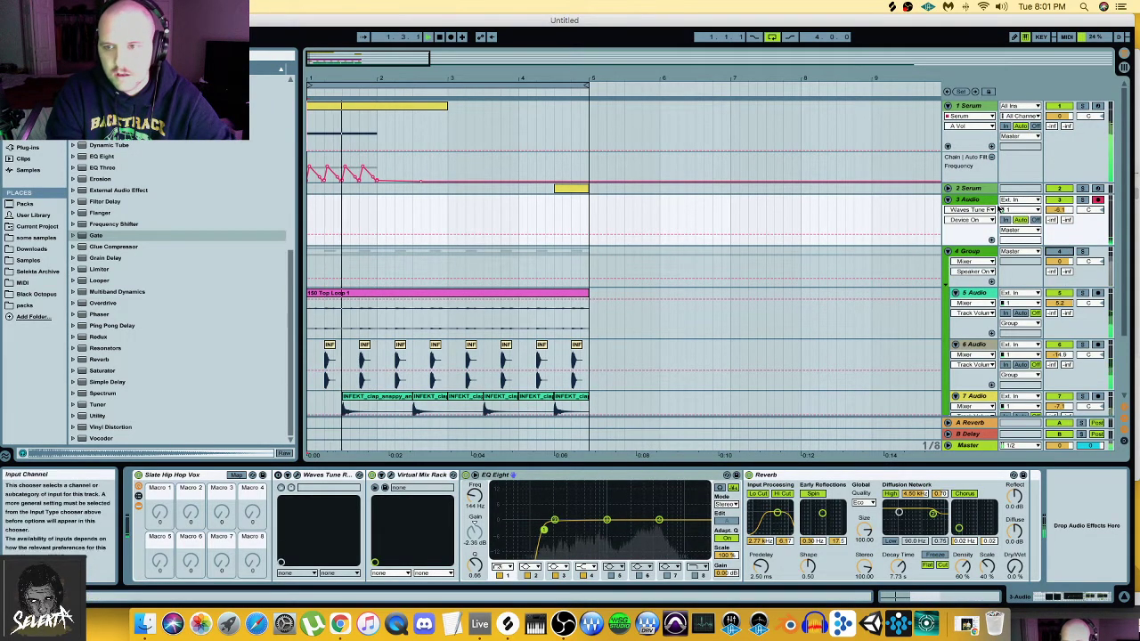
- On the 1 Serum track, reduce LFO 1's depth on oscillator A's phase and switch off the first Audio Effect Rack
left_click(980, 117)
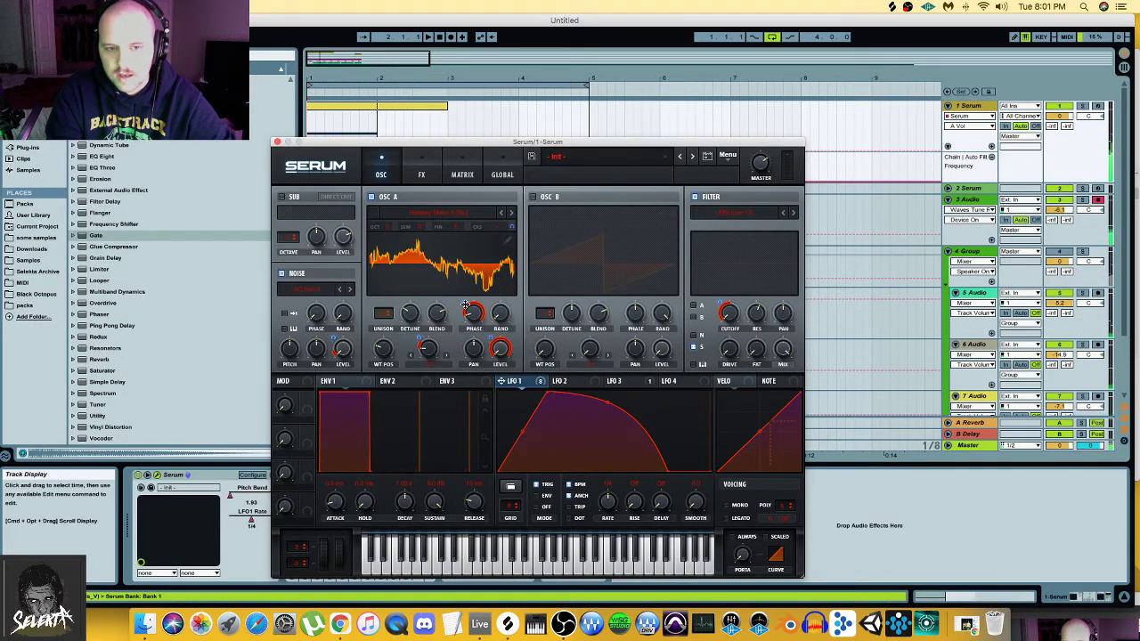
left_click_drag(465, 305, 465, 350)
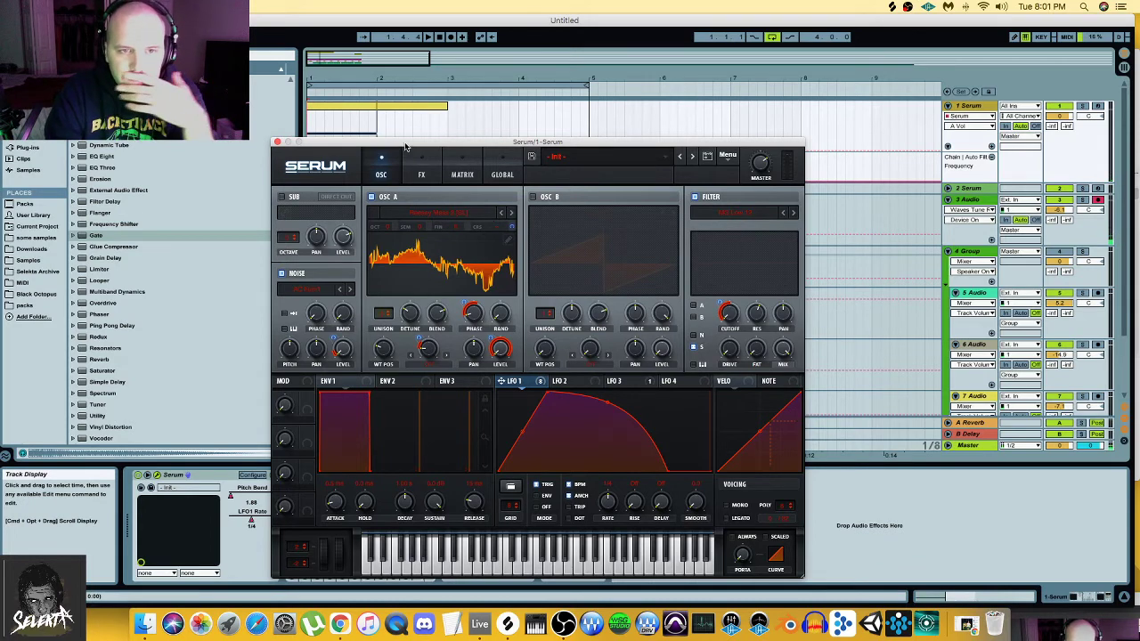
left_click_drag(406, 144, 533, 143)
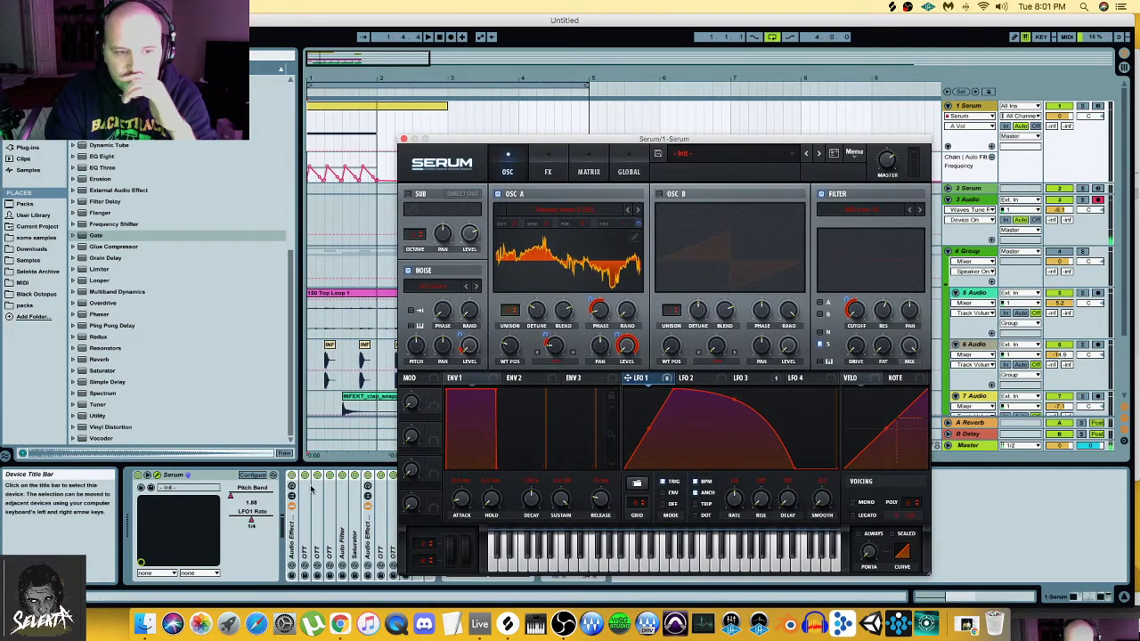
left_click(326, 508)
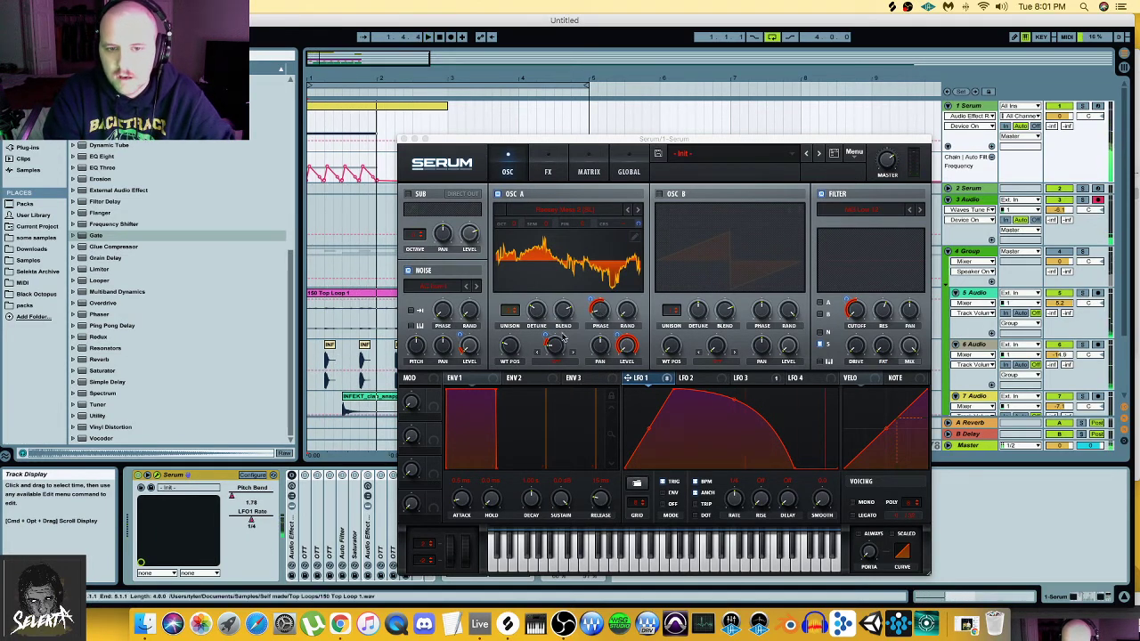
- Assign LFO 1 to oscillator A's wavetable position and play the arrangement to audition it
left_click(620, 378)
left_click_drag(626, 379, 505, 333)
key("space")
key("space")
key("space")
key("space")
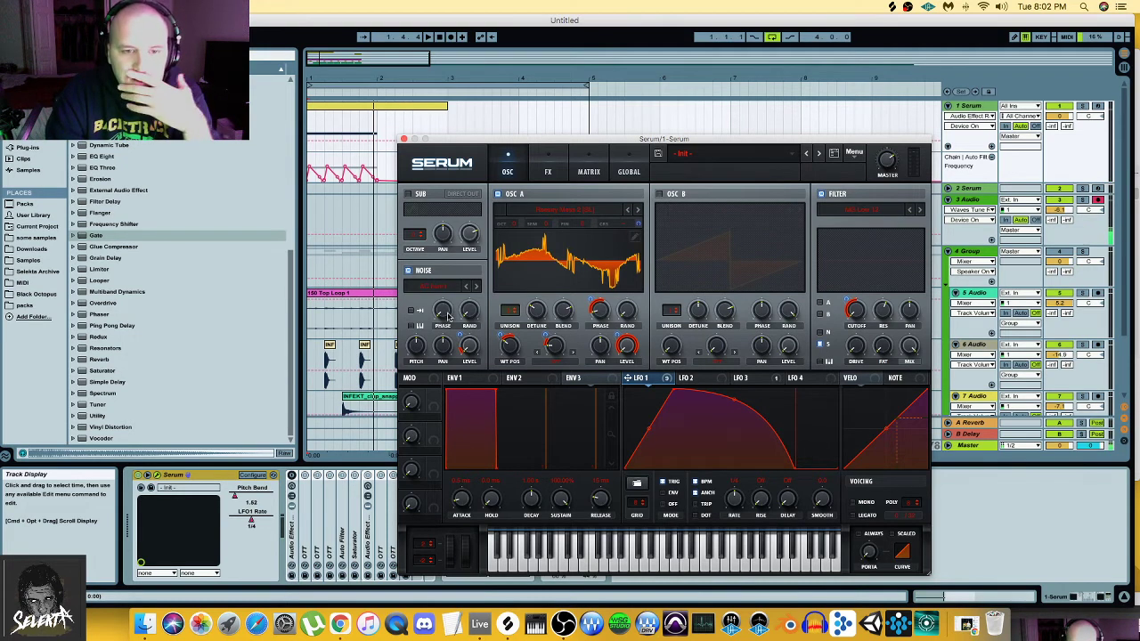
- Check the noise oscillator and adjust LFO 1's modulation depth on its level
left_click(409, 270)
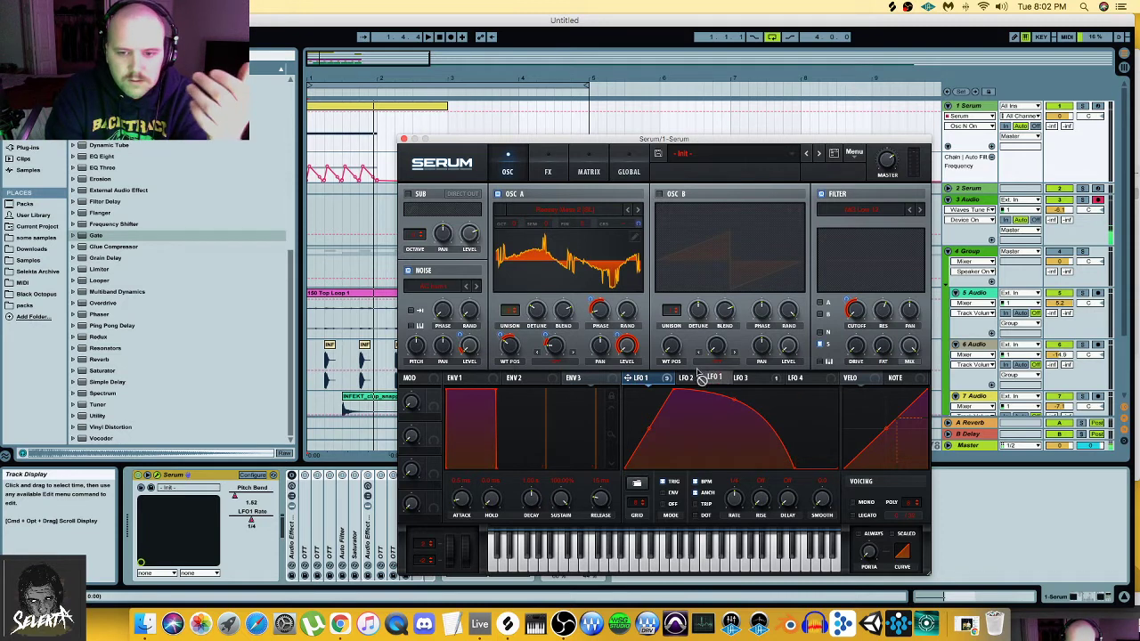
left_click_drag(699, 373, 650, 381)
mouse_move(462, 333)
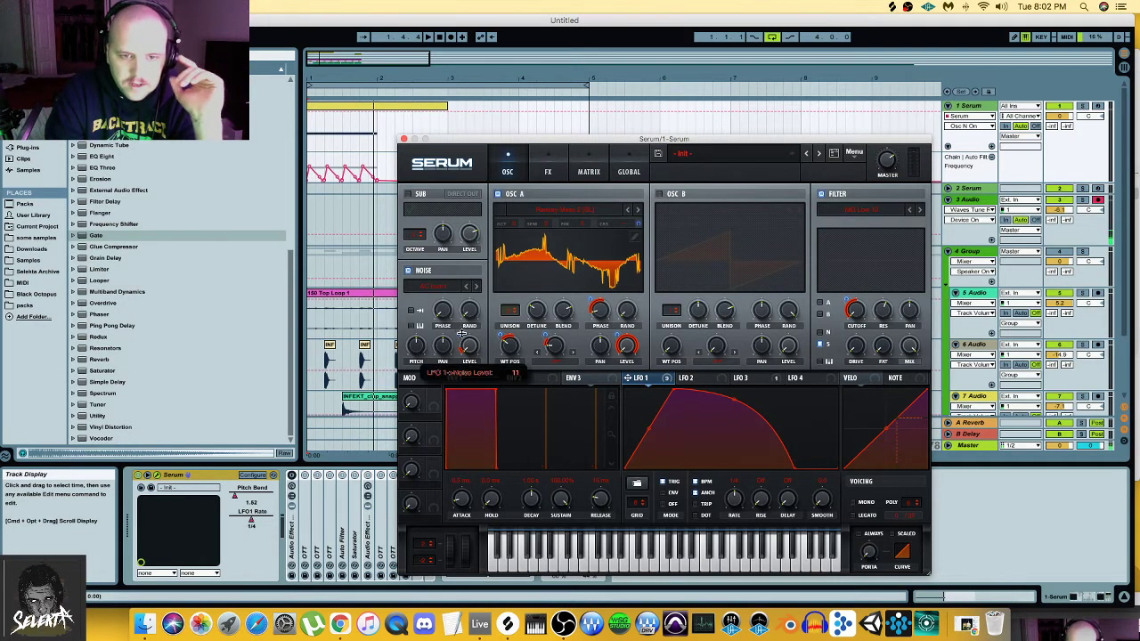
left_click_drag(462, 333, 462, 331)
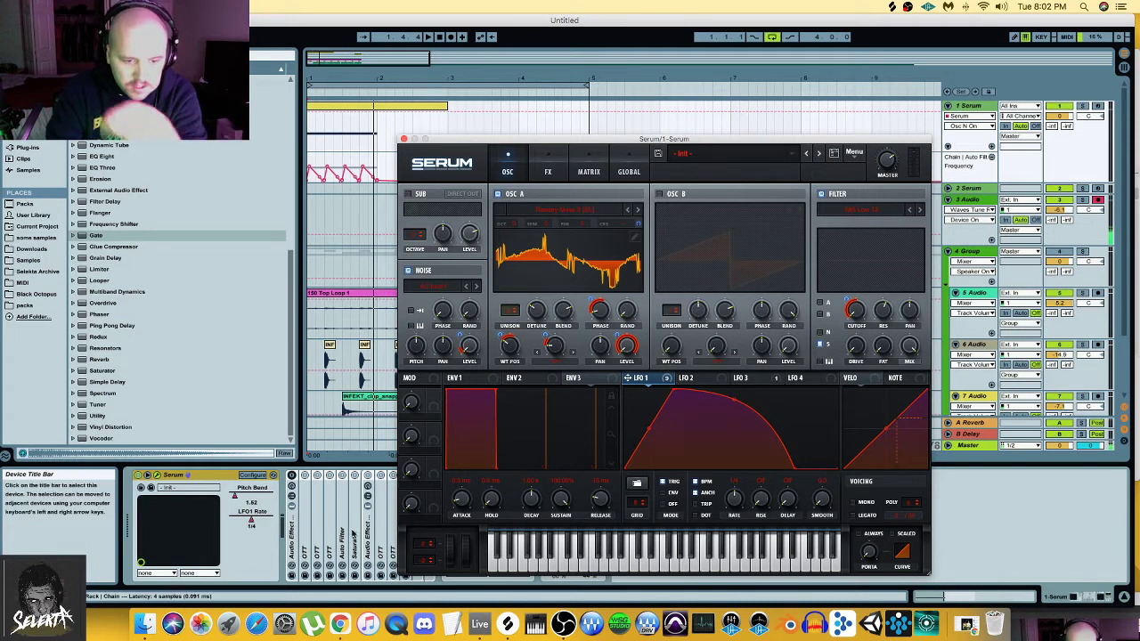
left_click_drag(462, 333, 459, 279)
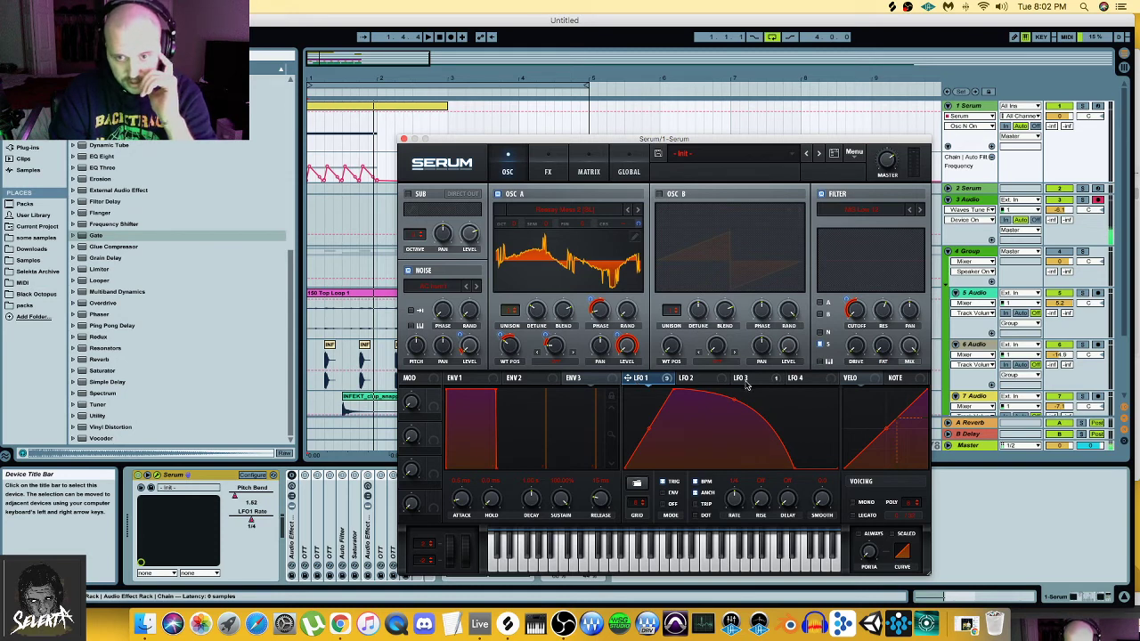
- Bring up LFO 2 and assign it to oscillator A's wavetable position
left_click(745, 381)
left_click(715, 381)
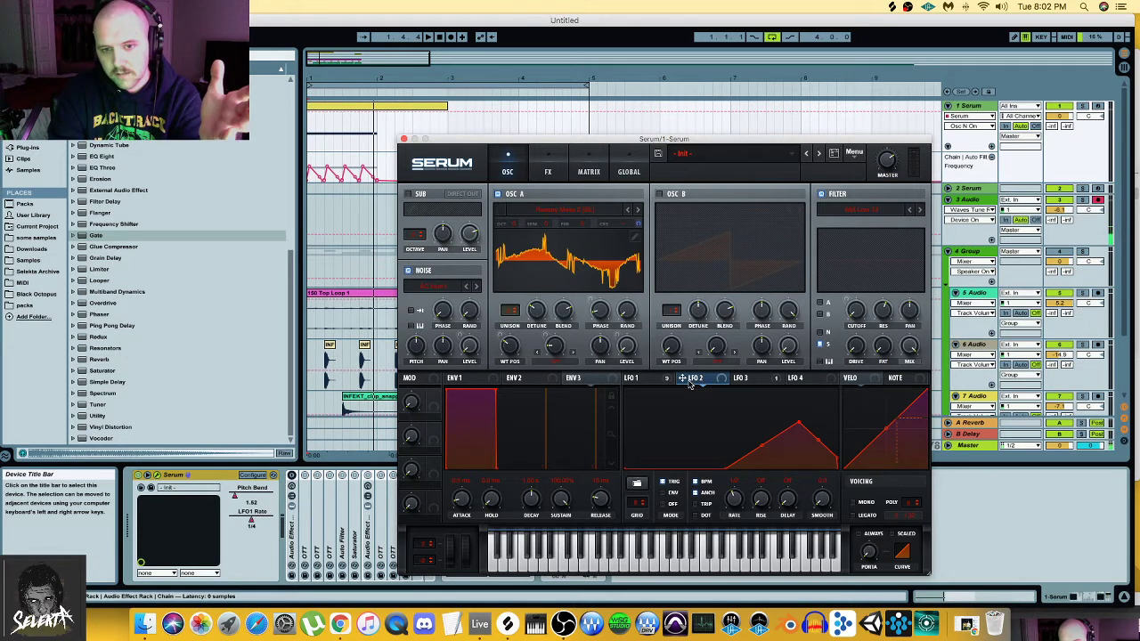
left_click_drag(689, 383, 508, 348)
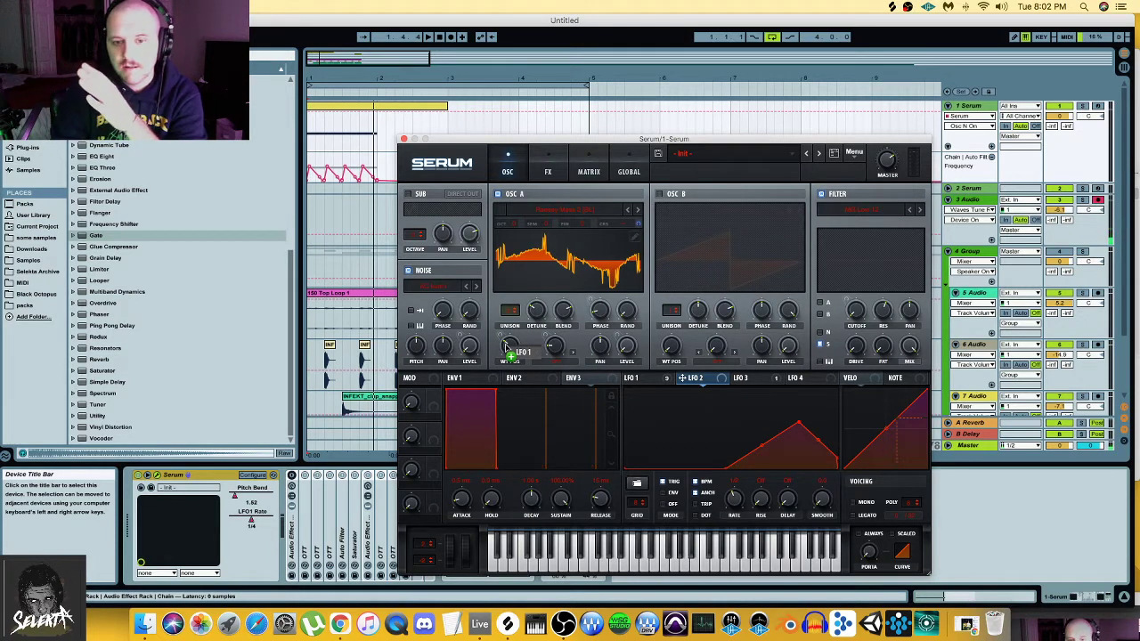
left_click_drag(507, 347, 508, 349)
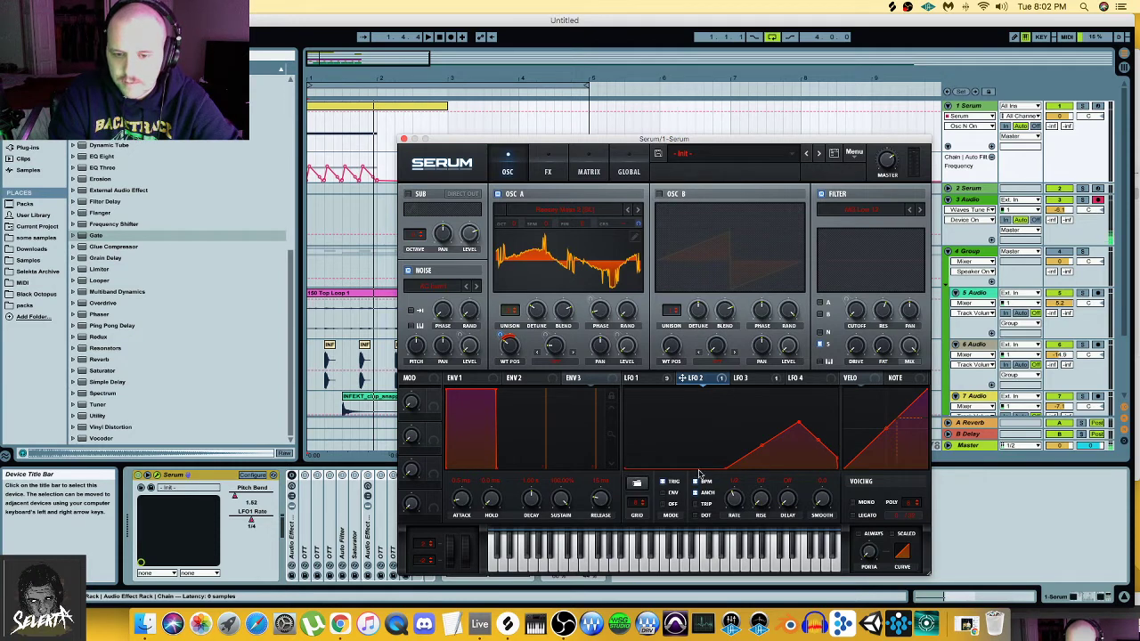
- Shift the start of LFO 2's rise slightly later and adjust its rate while playing the arrangement
left_click_drag(728, 469, 744, 468)
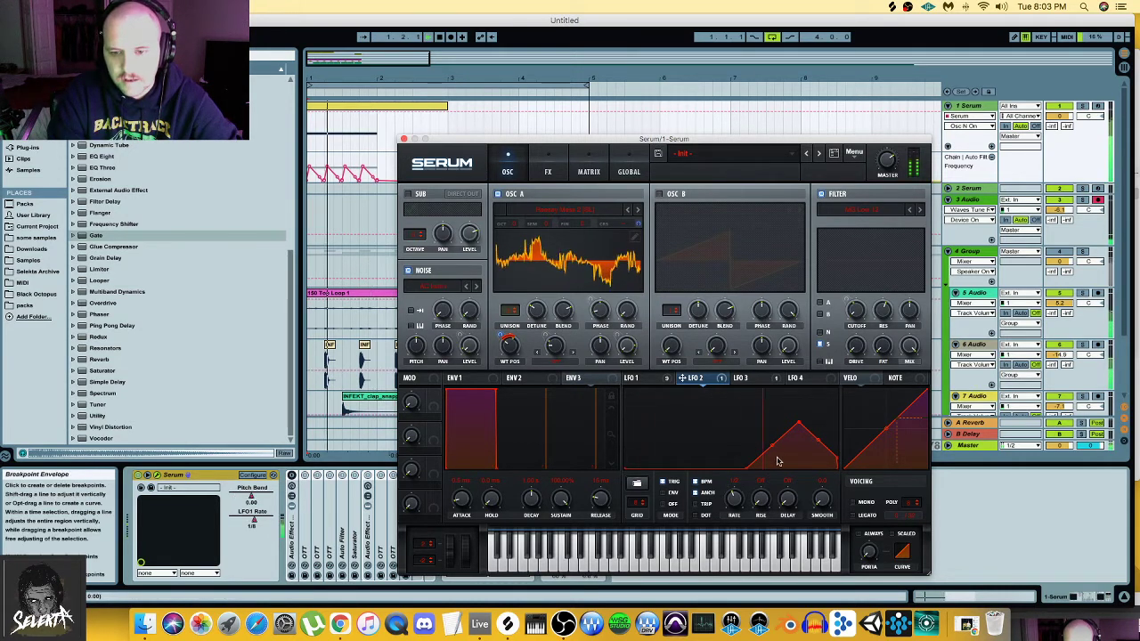
key("space")
left_click(740, 501)
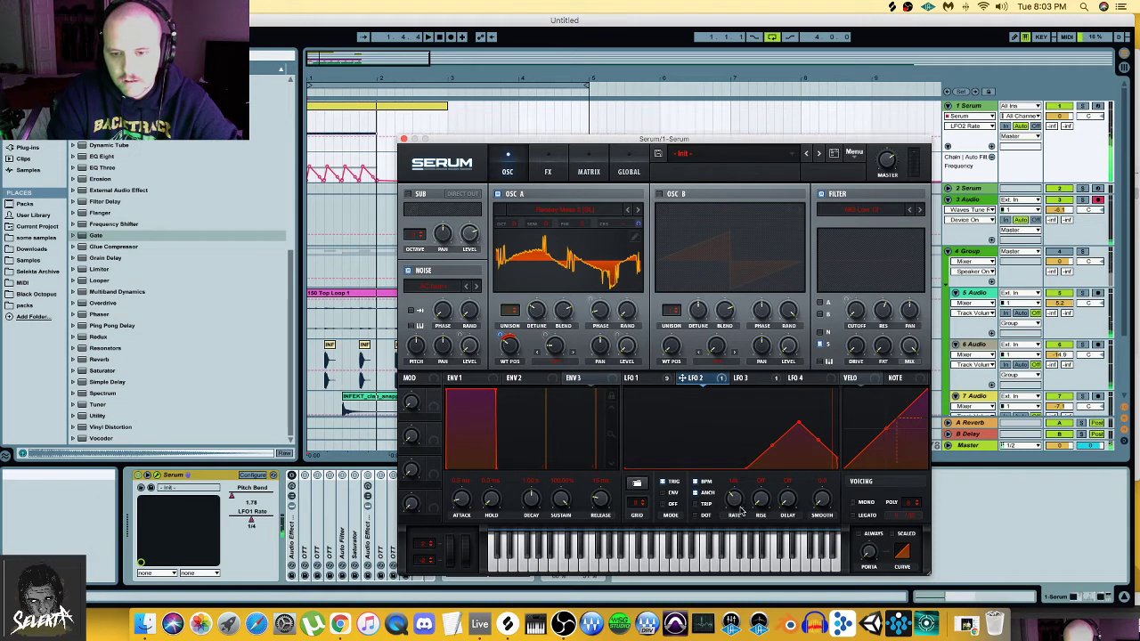
key("space")
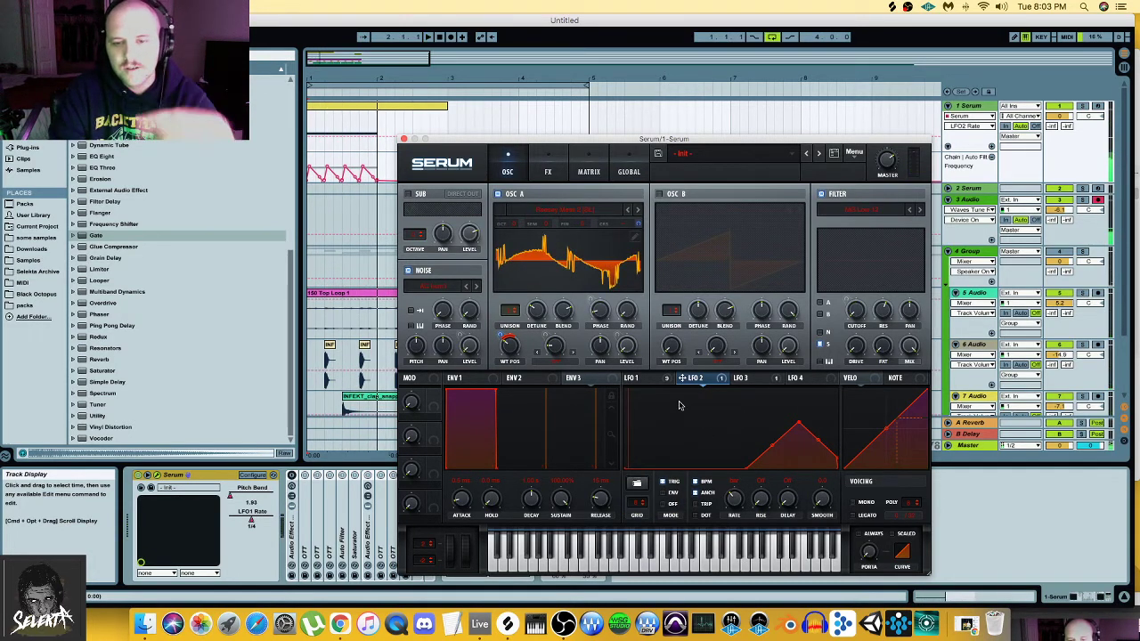
- Reshape LFO 2 into a steep rise with a rounded fall and increase its depth on oscillator A's wavetable position
left_click_drag(795, 425, 754, 399)
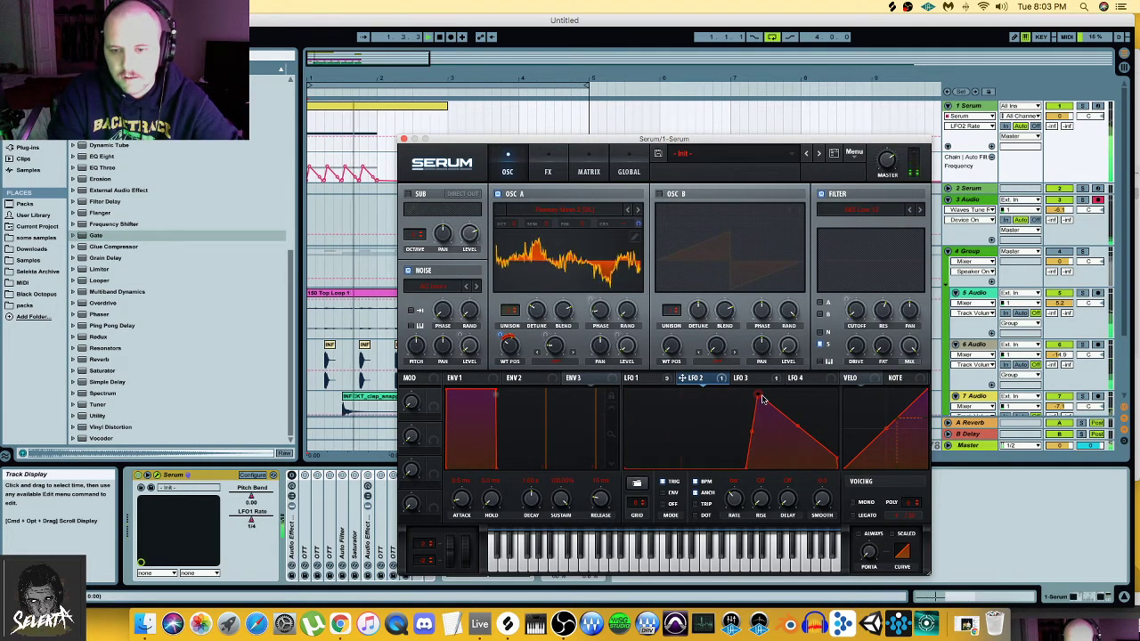
left_click_drag(799, 427, 805, 406)
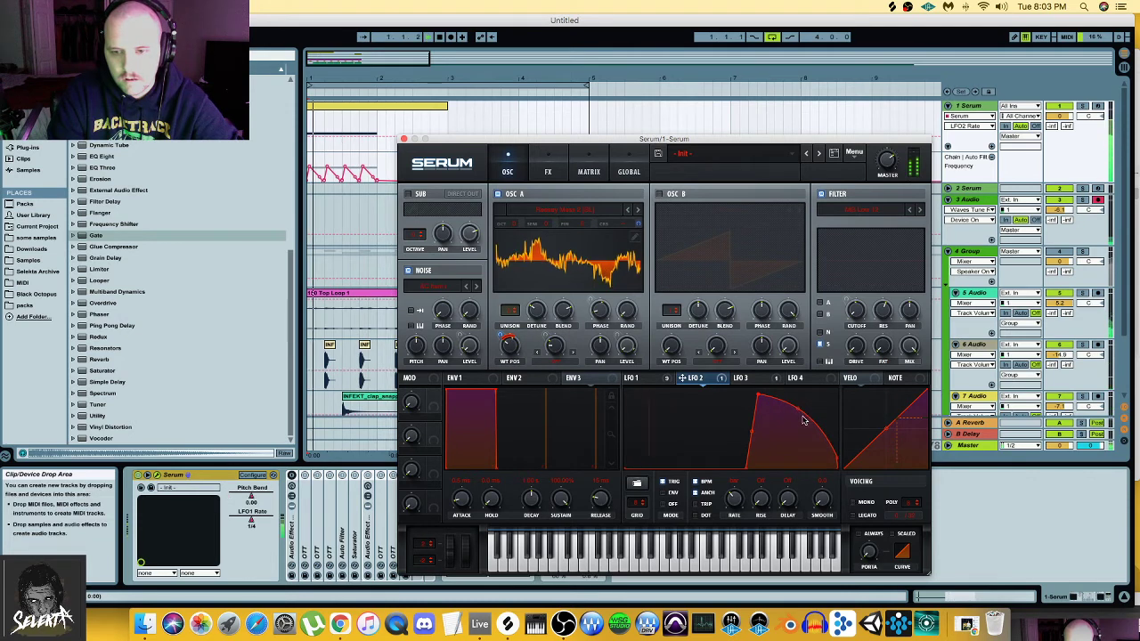
left_click_drag(508, 342, 505, 332)
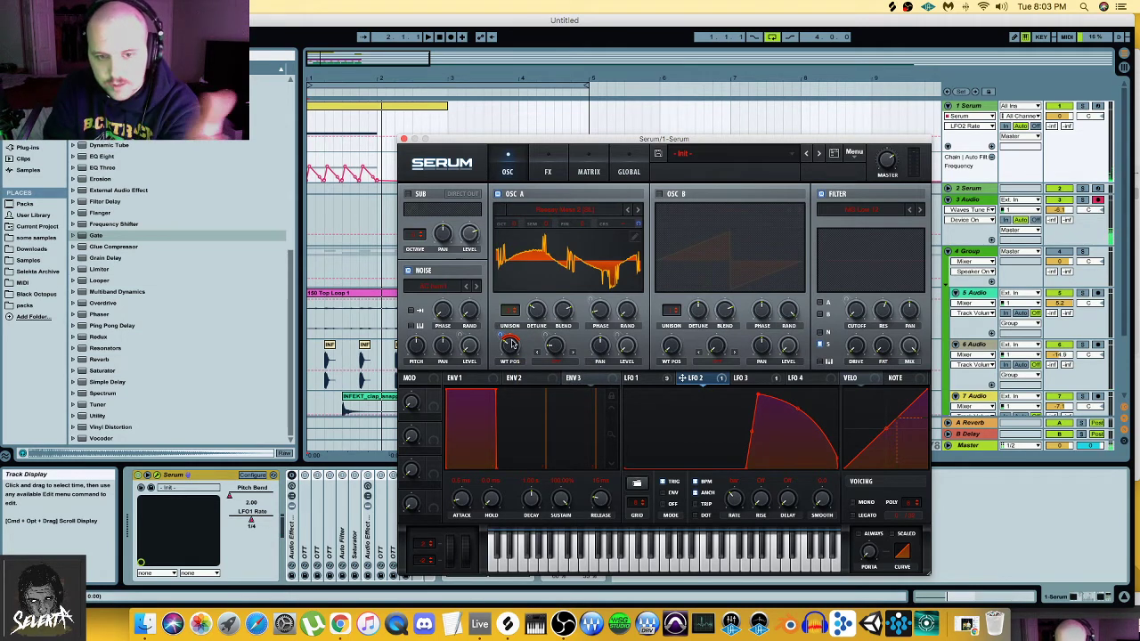
- Examine the Hyper/Dimension effect's size and mix settings and compare them with the oscillator settings
left_click(549, 174)
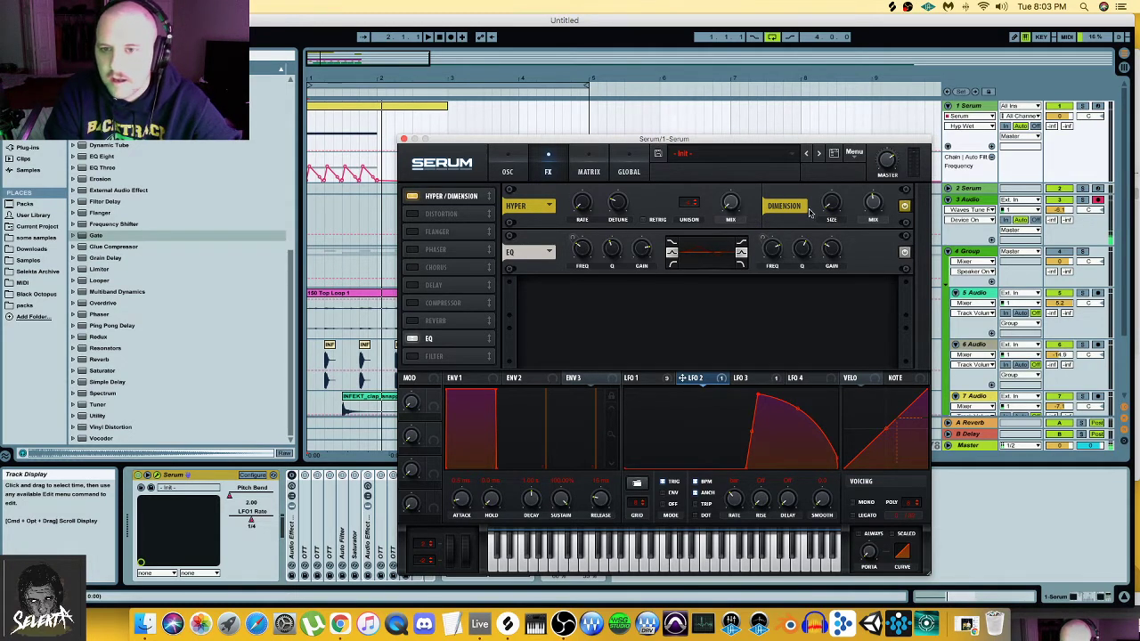
mouse_move(830, 208)
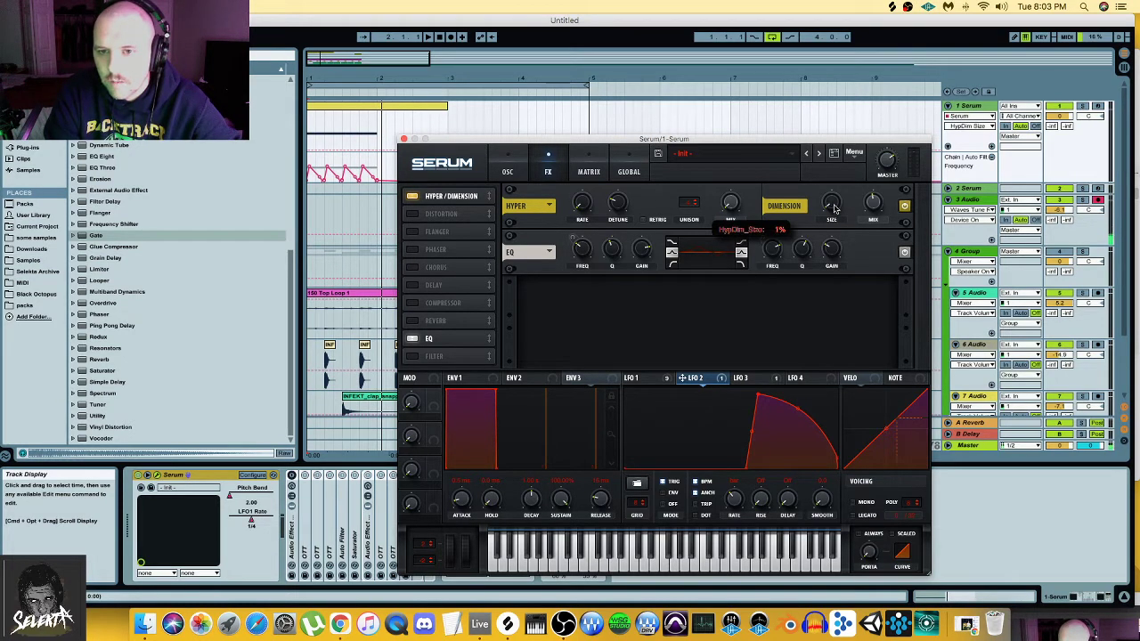
mouse_move(871, 204)
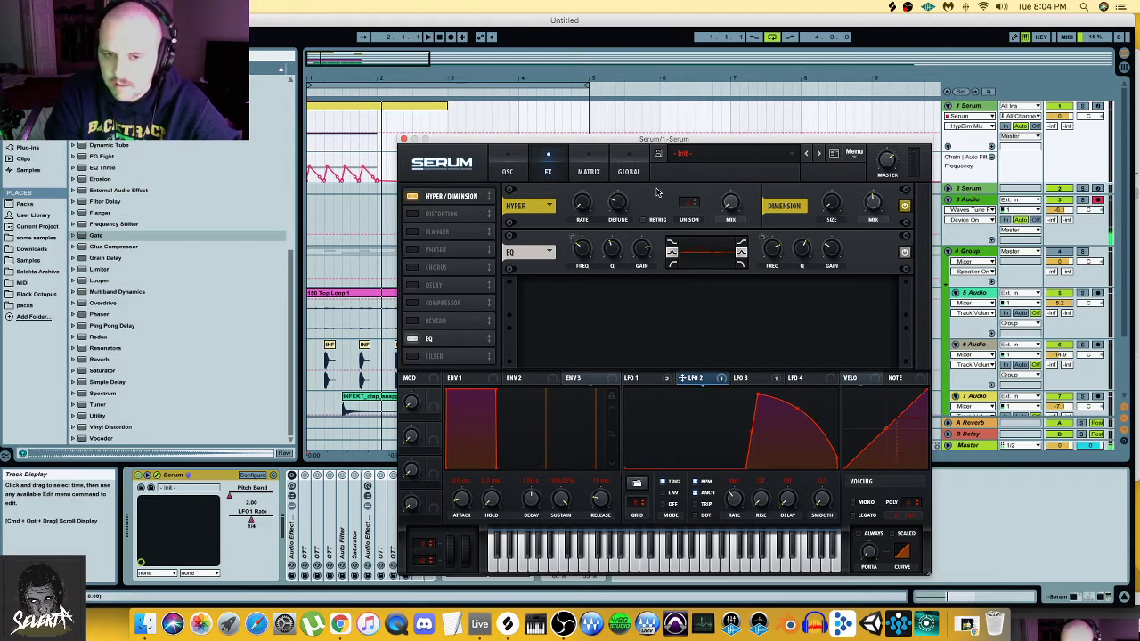
left_click(518, 170)
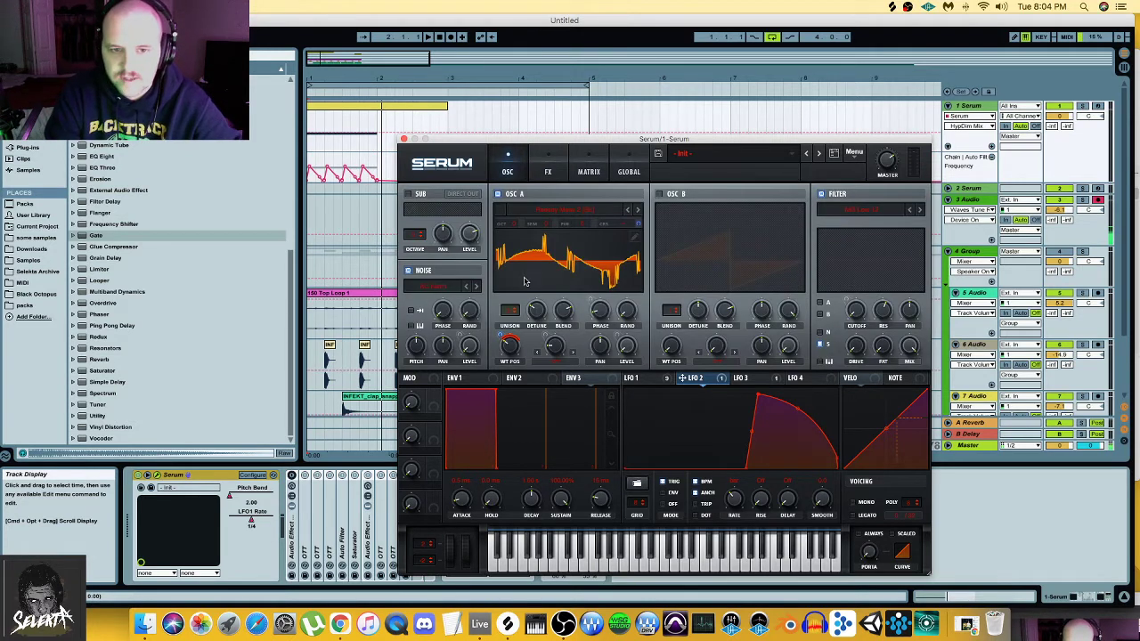
left_click(547, 175)
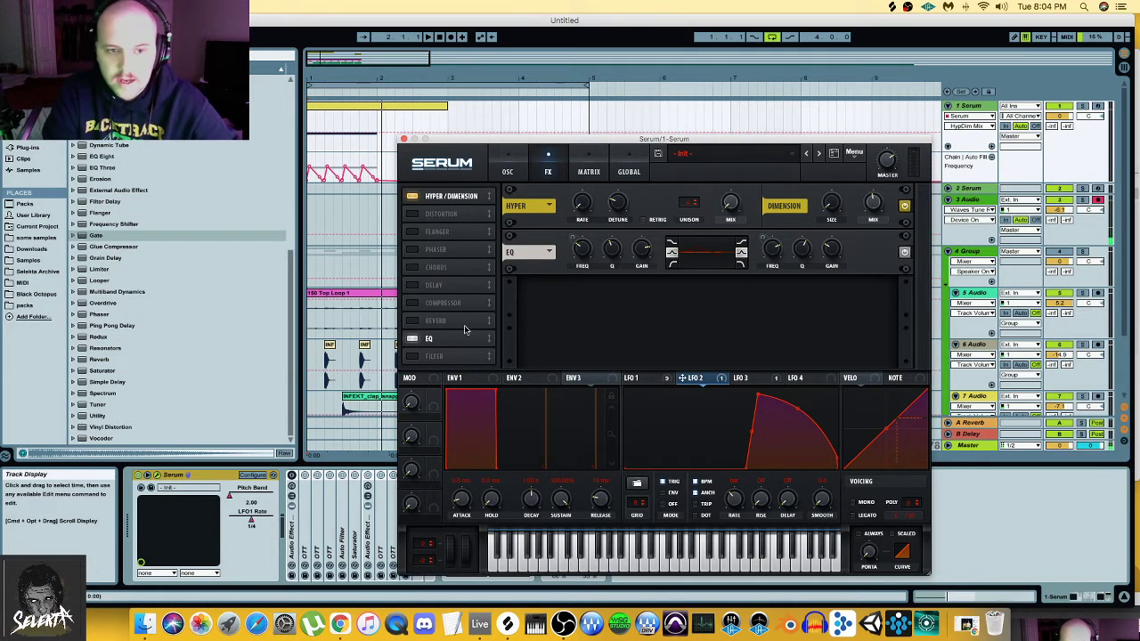
- Bring up LFO 3 with the oscillator settings and play the arrangement to hear its pitch modulation
left_click(748, 379)
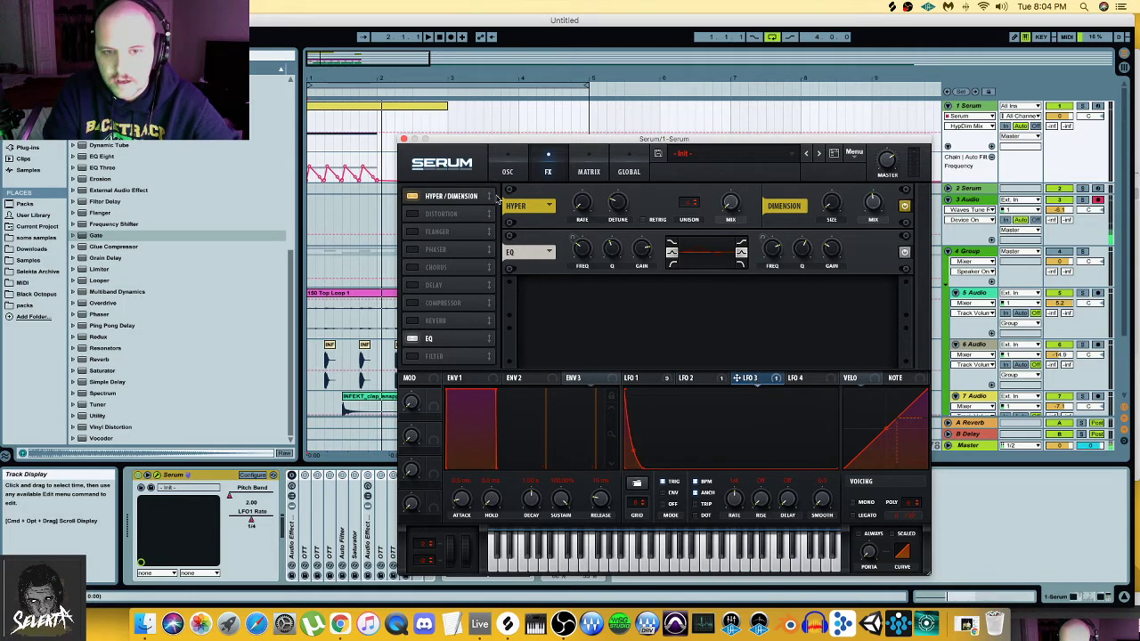
left_click(507, 164)
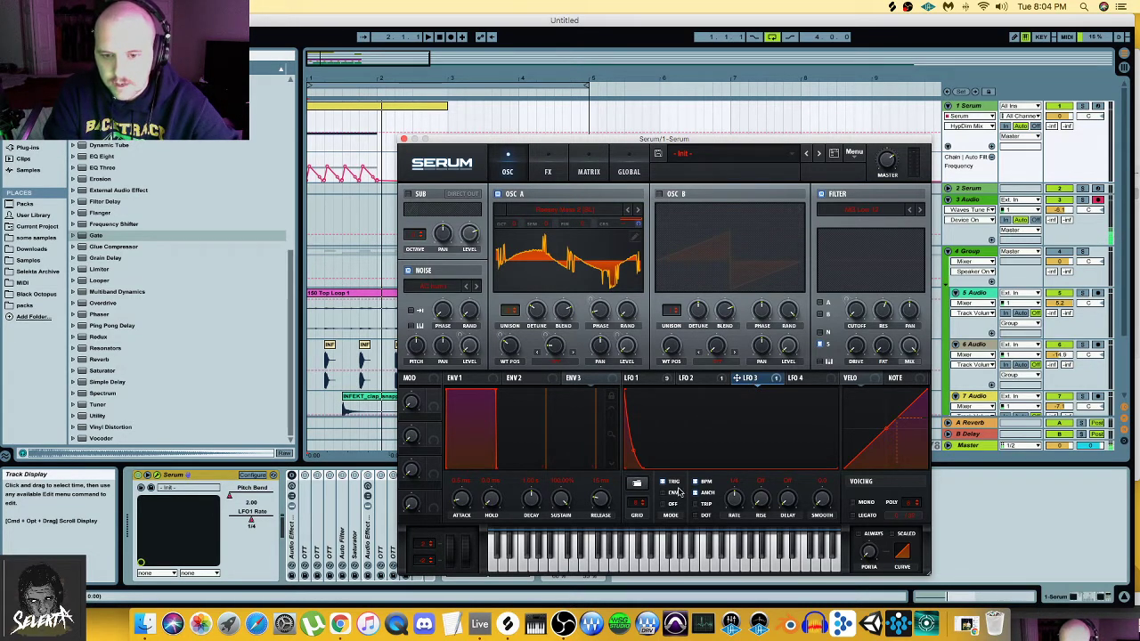
key("space")
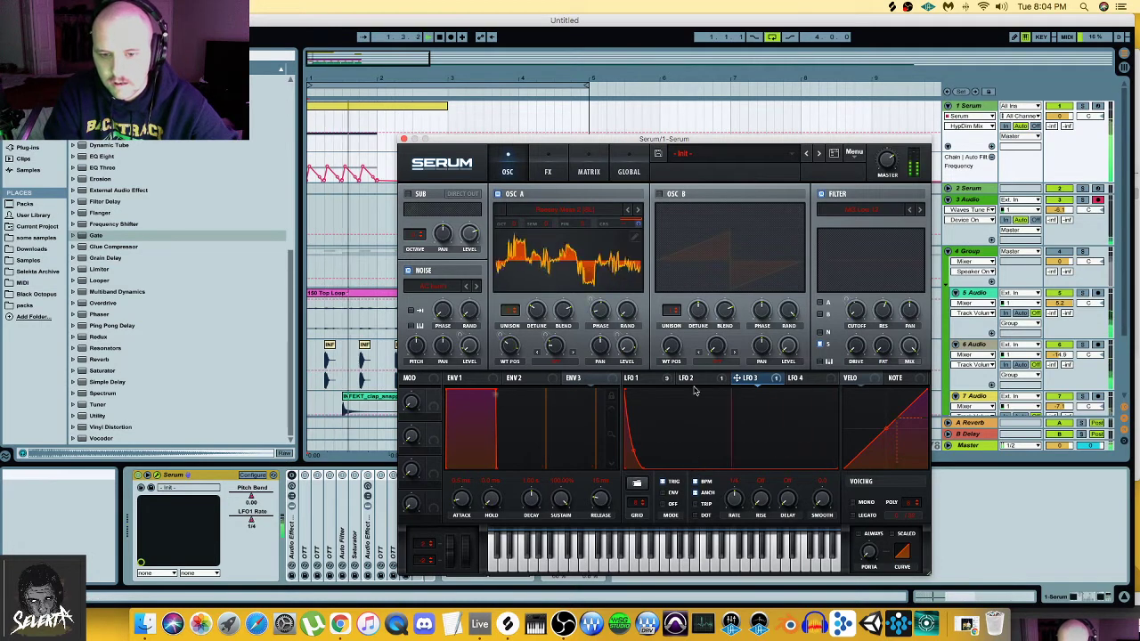
key("space")
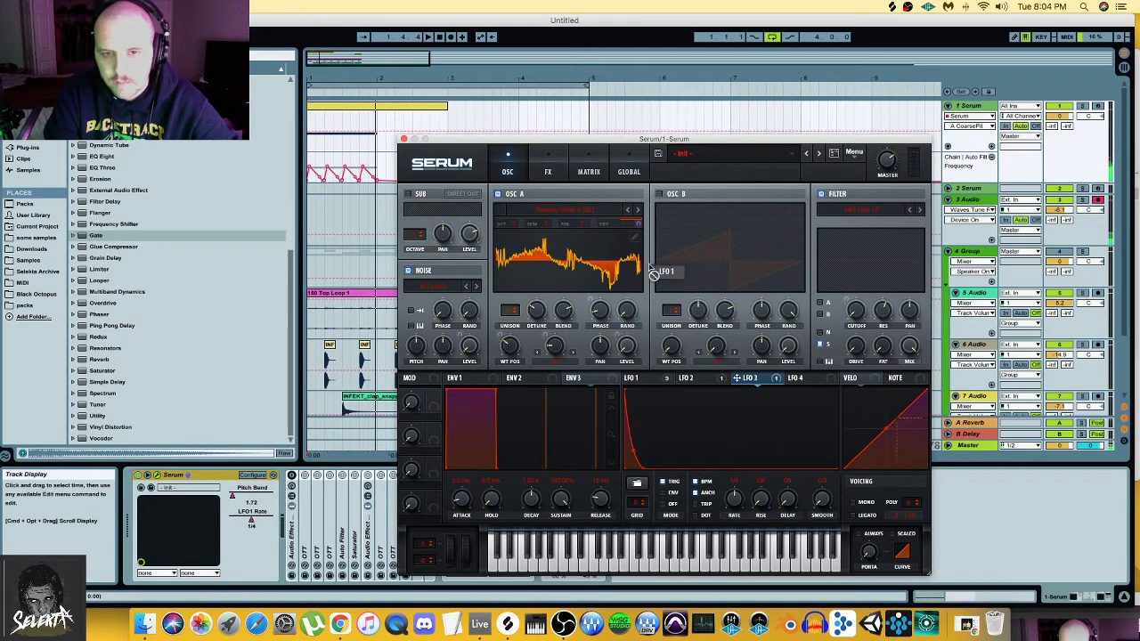
- Remove all modulators from oscillator A's coarse pitch and reassign LFO 3 to it
right_click(624, 225)
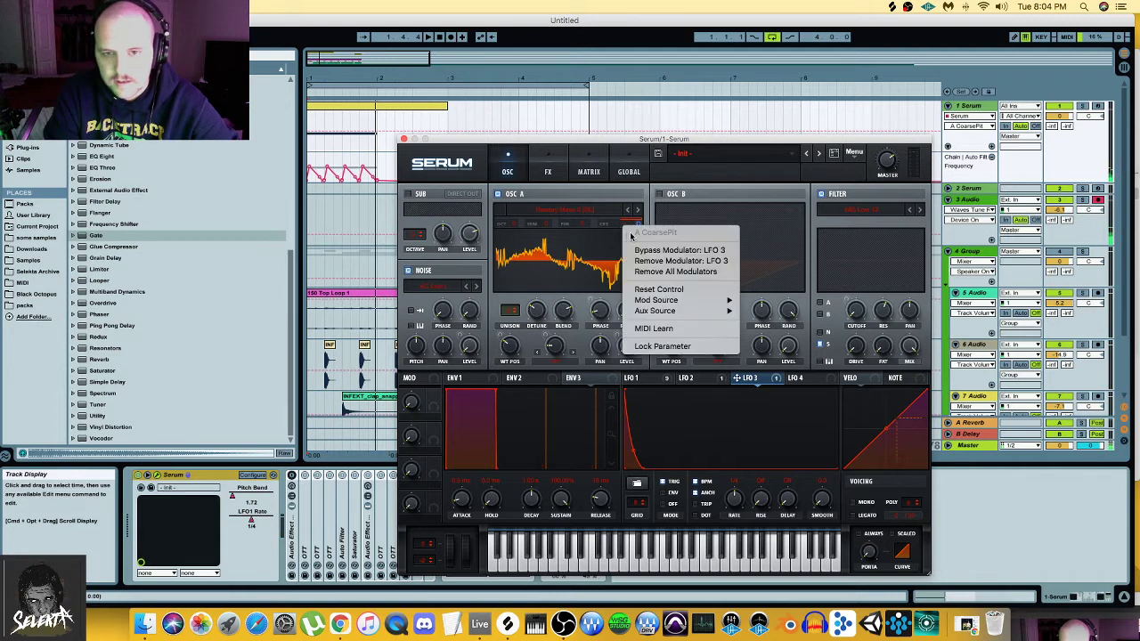
left_click(677, 271)
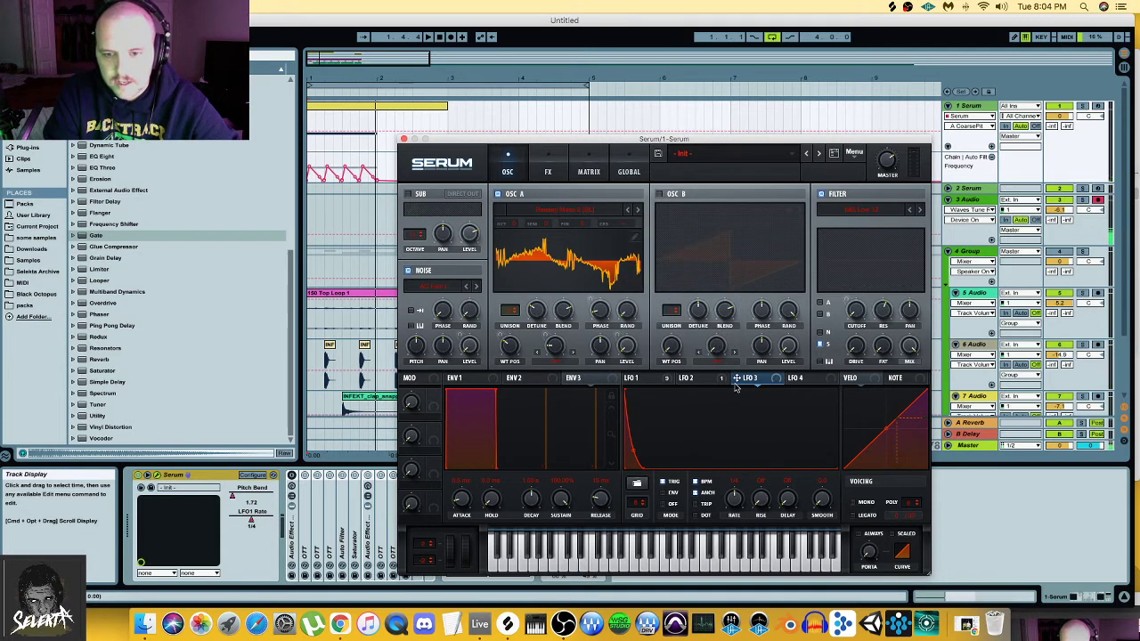
left_click_drag(735, 383, 622, 220)
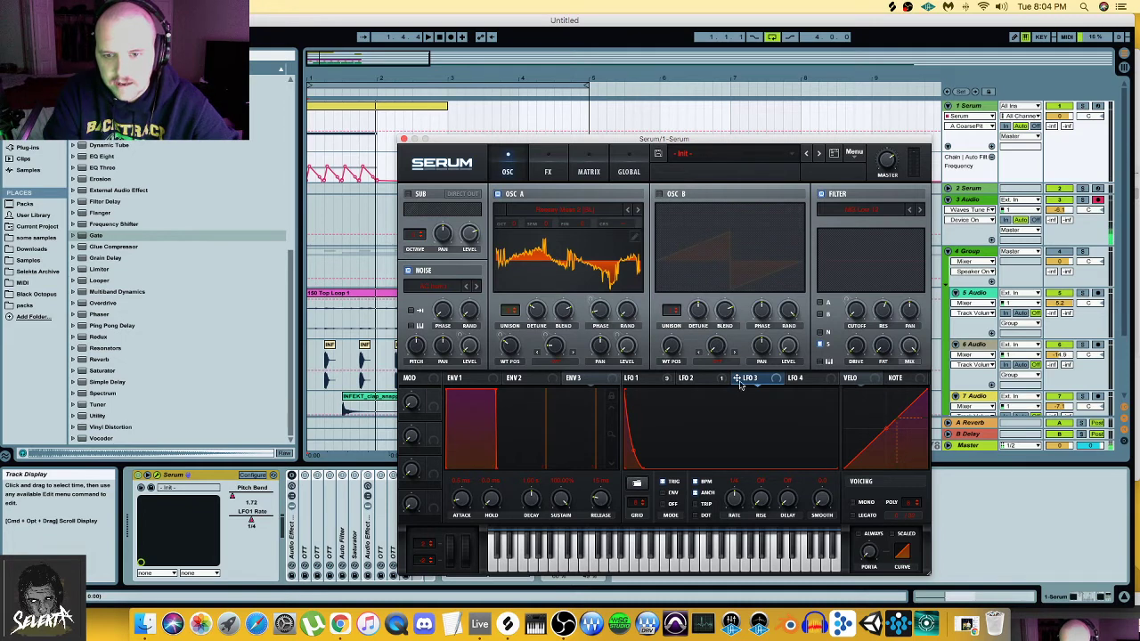
left_click_drag(739, 383, 638, 142)
mouse_move(640, 223)
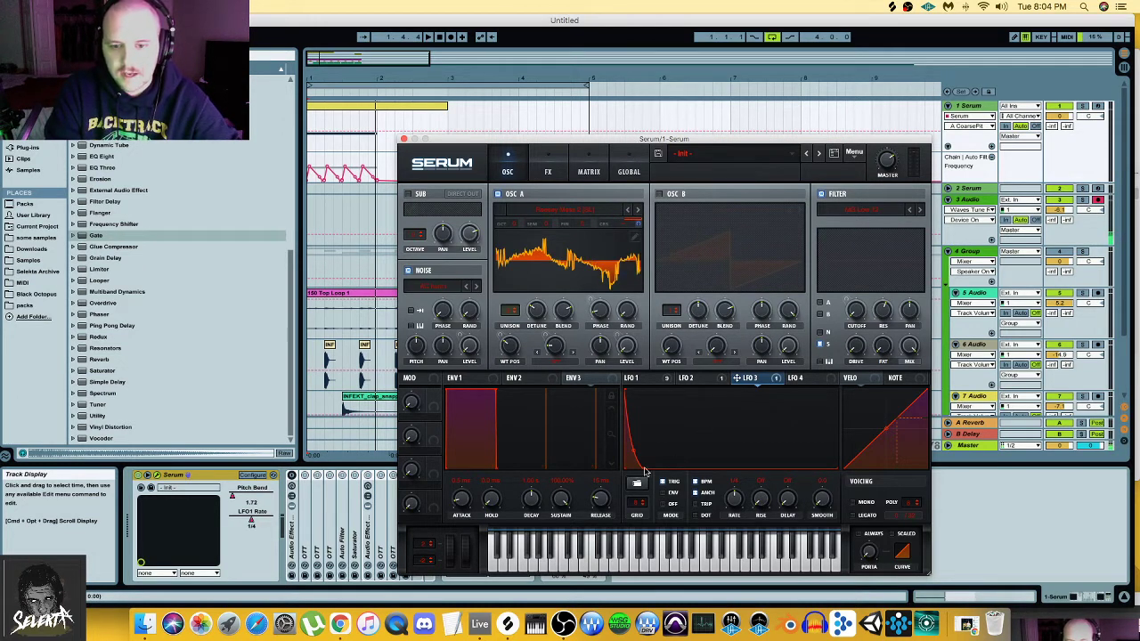
- Stretch LFO 3's decay curve to about a third of the cycle during playback, and bring up LFO 1
key("space")
left_click_drag(643, 469, 691, 479)
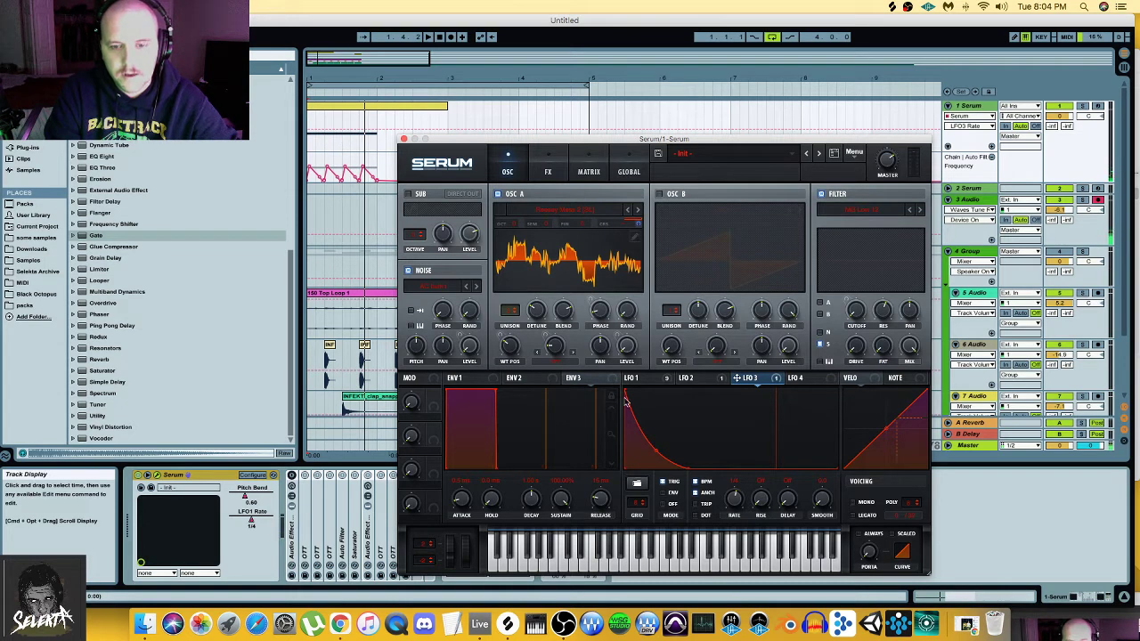
left_click(668, 384)
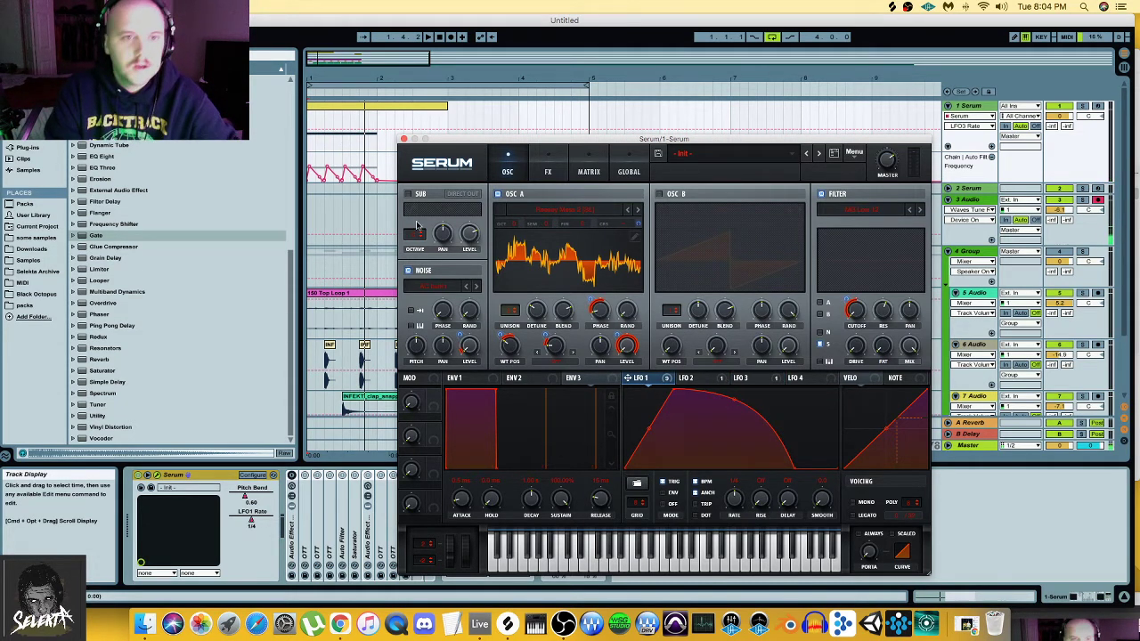
- Bring up LFO 1's rate automation on the first Serum track, play it and re-enable the overridden automation
left_click(735, 499)
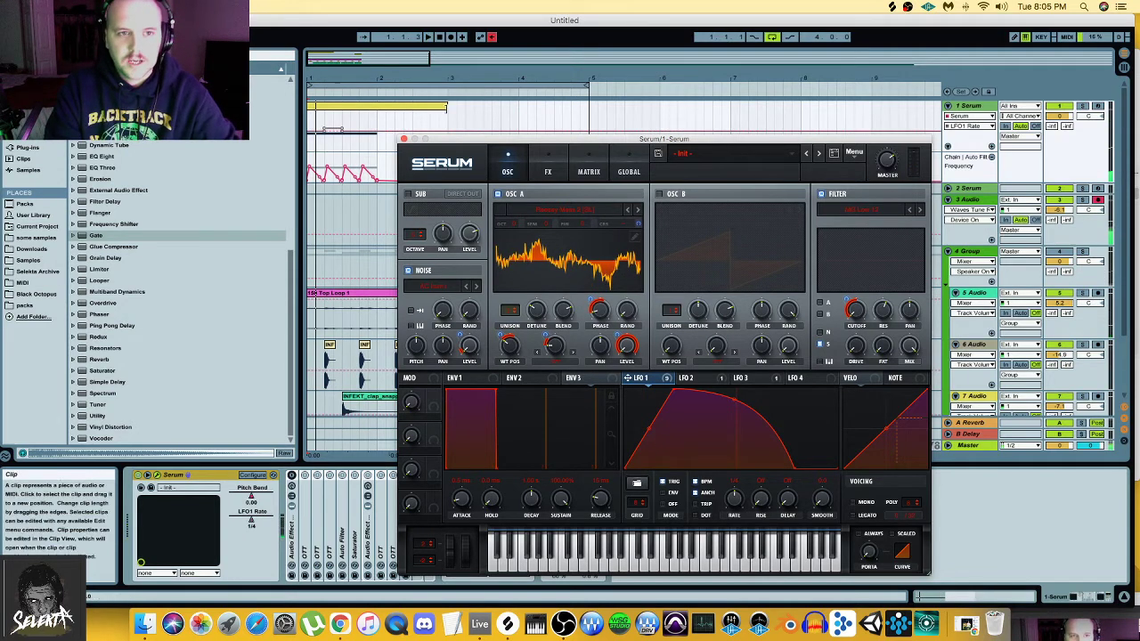
left_click(443, 132)
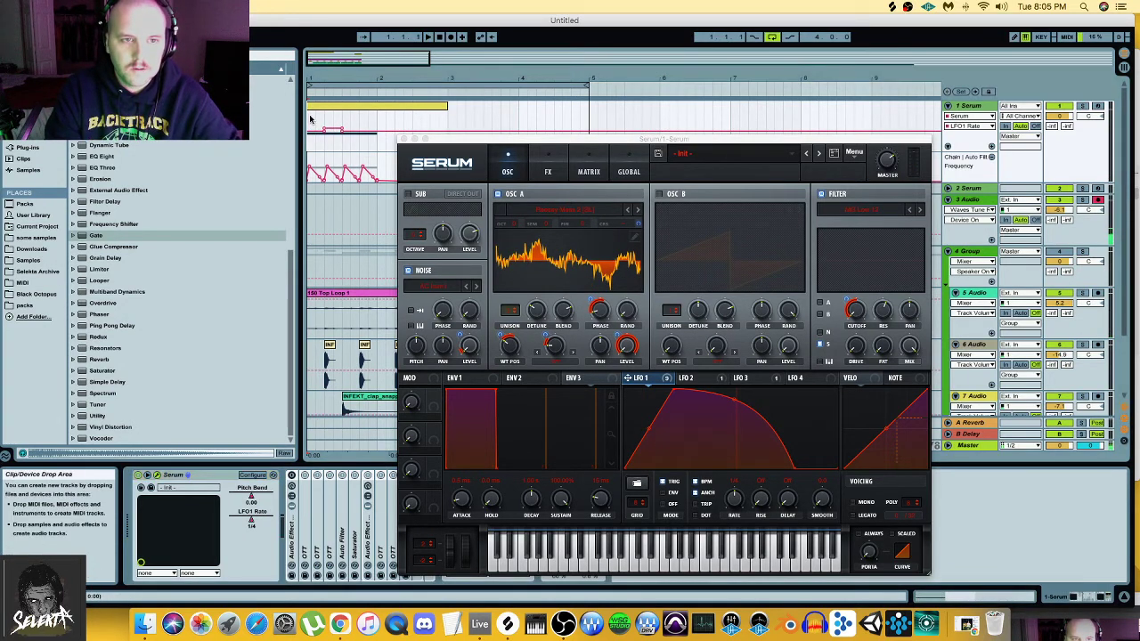
key("space")
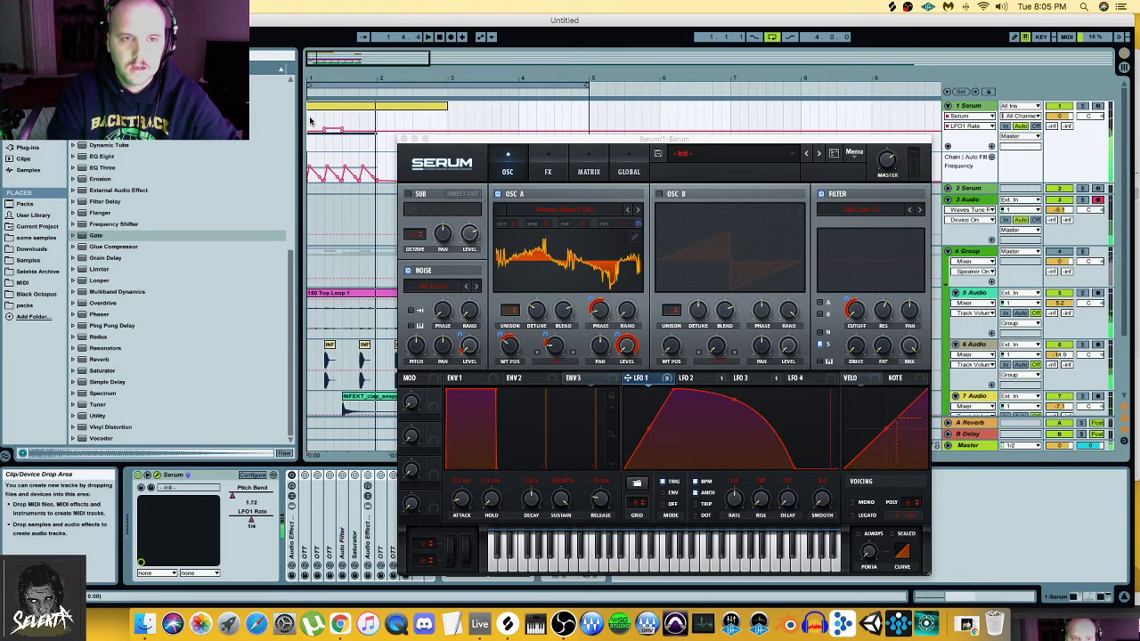
left_click(739, 507)
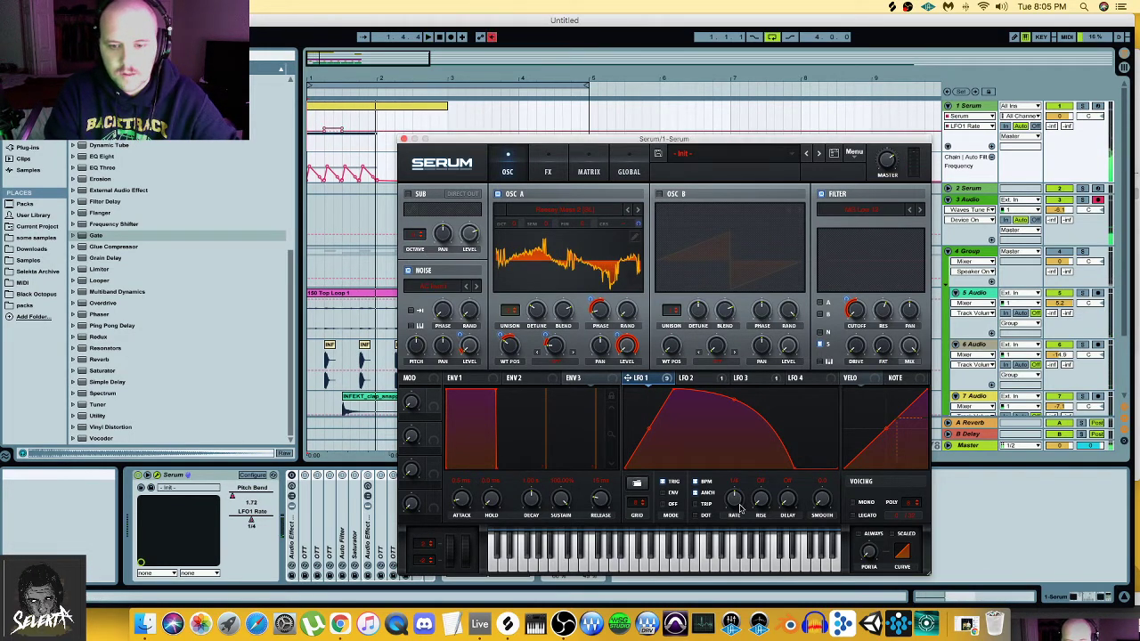
left_click(492, 37)
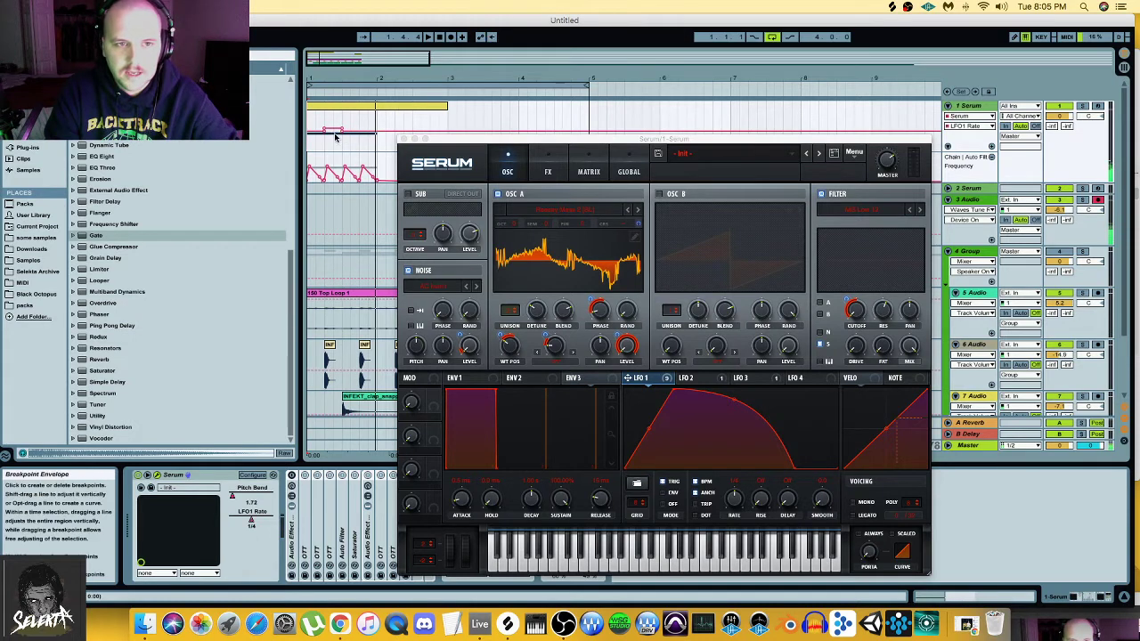
right_click(736, 504)
left_click(736, 505)
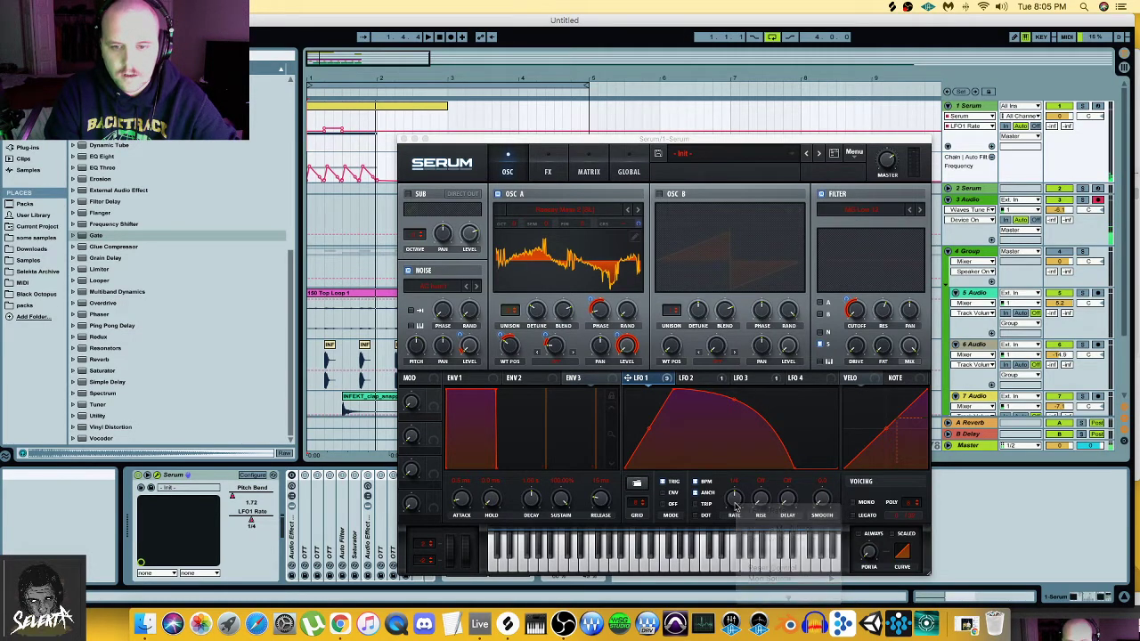
left_click_drag(737, 505, 736, 512)
left_click(492, 37)
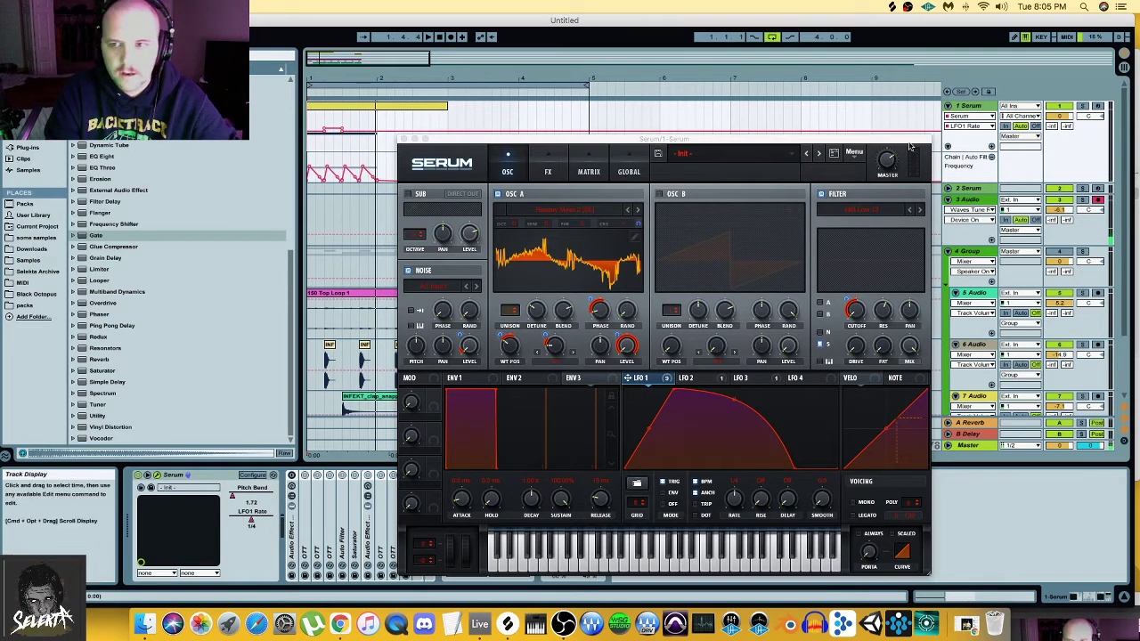
- Lower the LFO 1 rate automation between 1.2.1 and 1.3.1 to the surrounding level and play the arrangement
left_click(332, 145)
left_click_drag(326, 144, 341, 142)
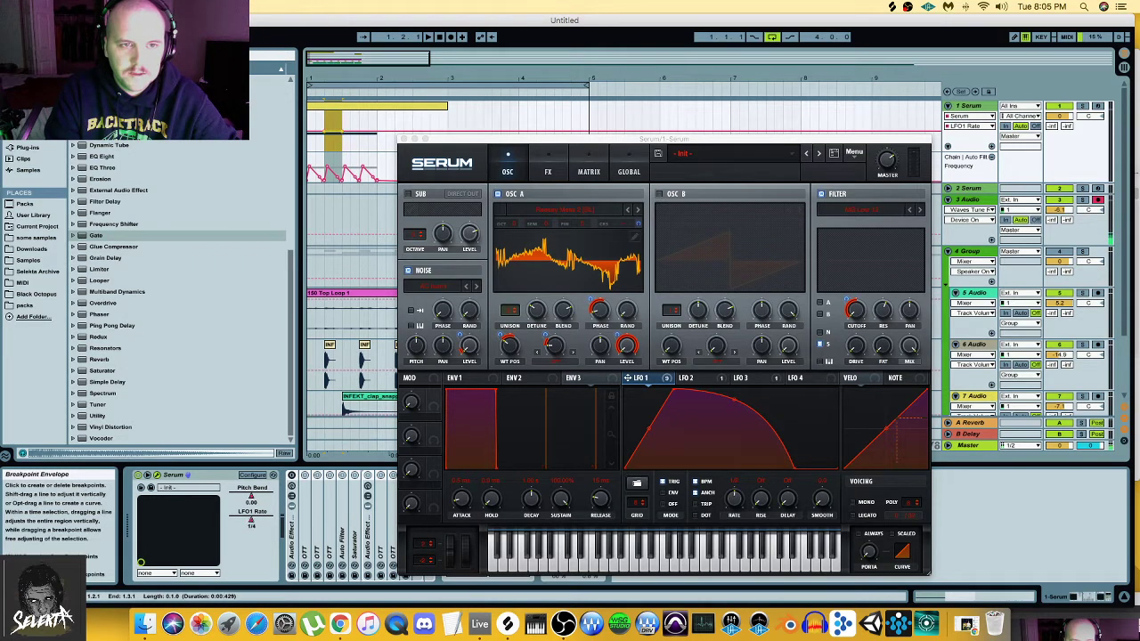
left_click(309, 124)
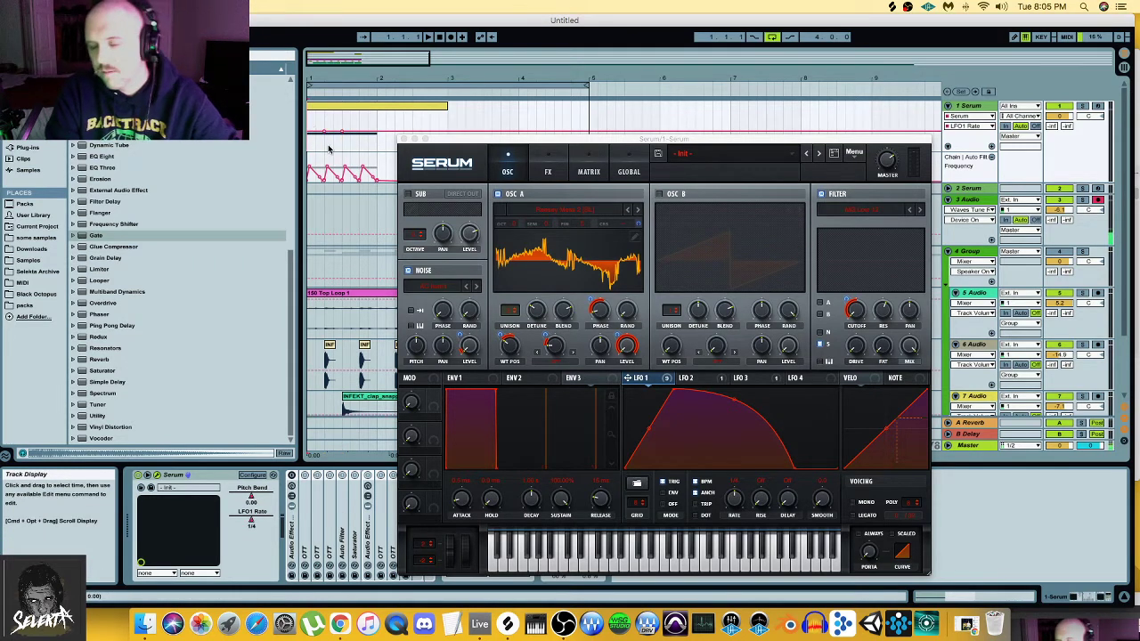
left_click_drag(329, 147, 334, 143)
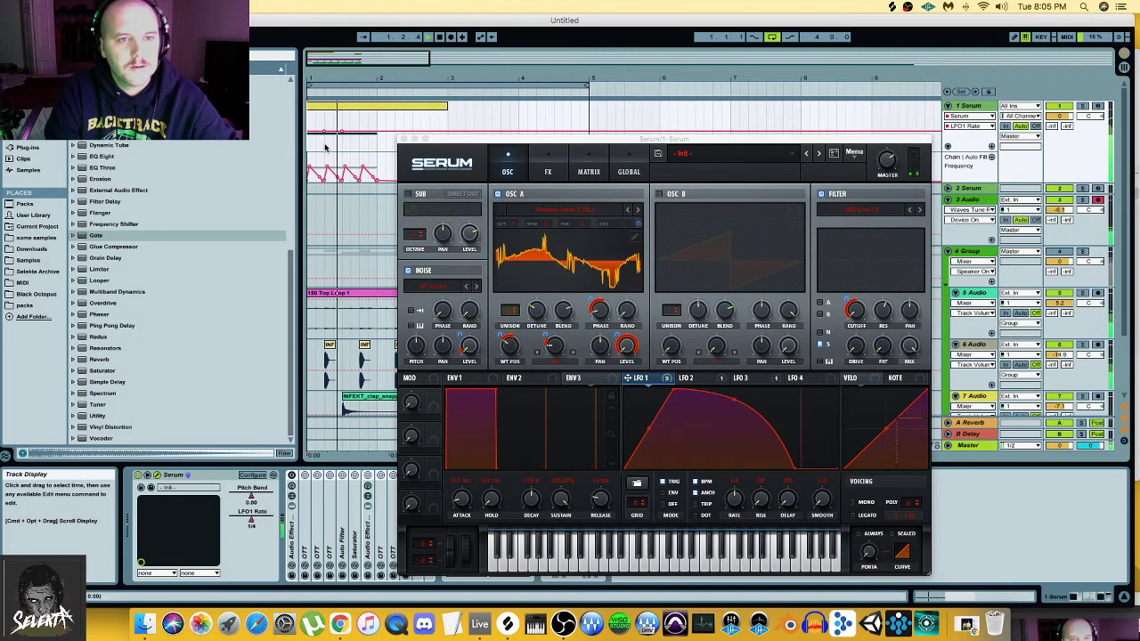
- Raise the LFO 1 rate automation between 1.2.1 and 1.3.1 to 1/8 and play the arrangement from the start
left_click_drag(334, 147, 340, 142)
key("space")
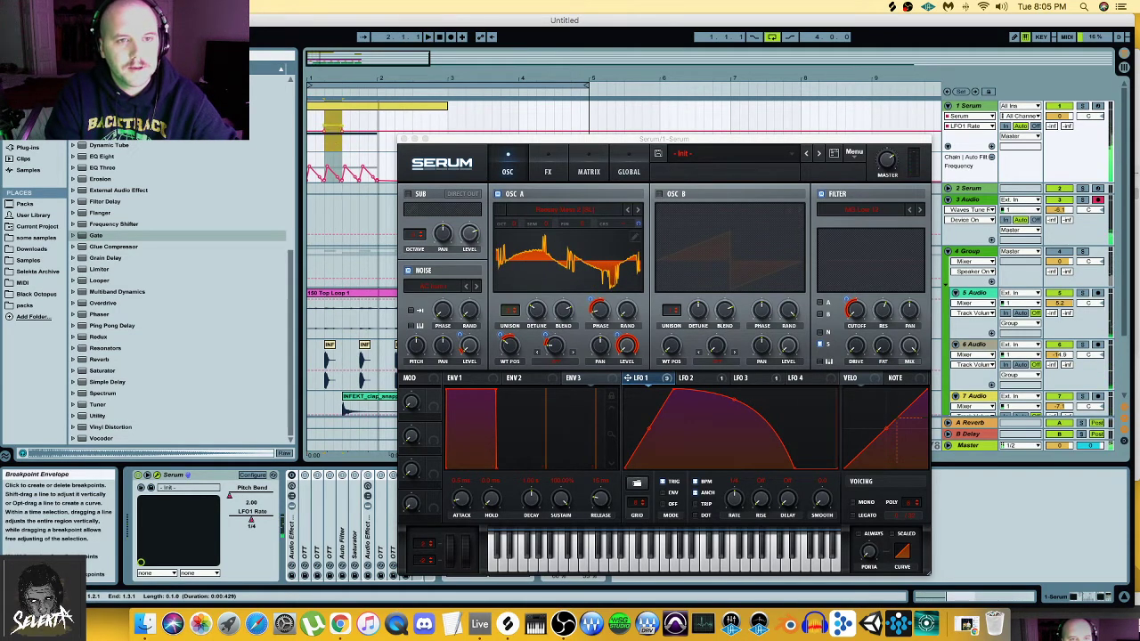
key("space")
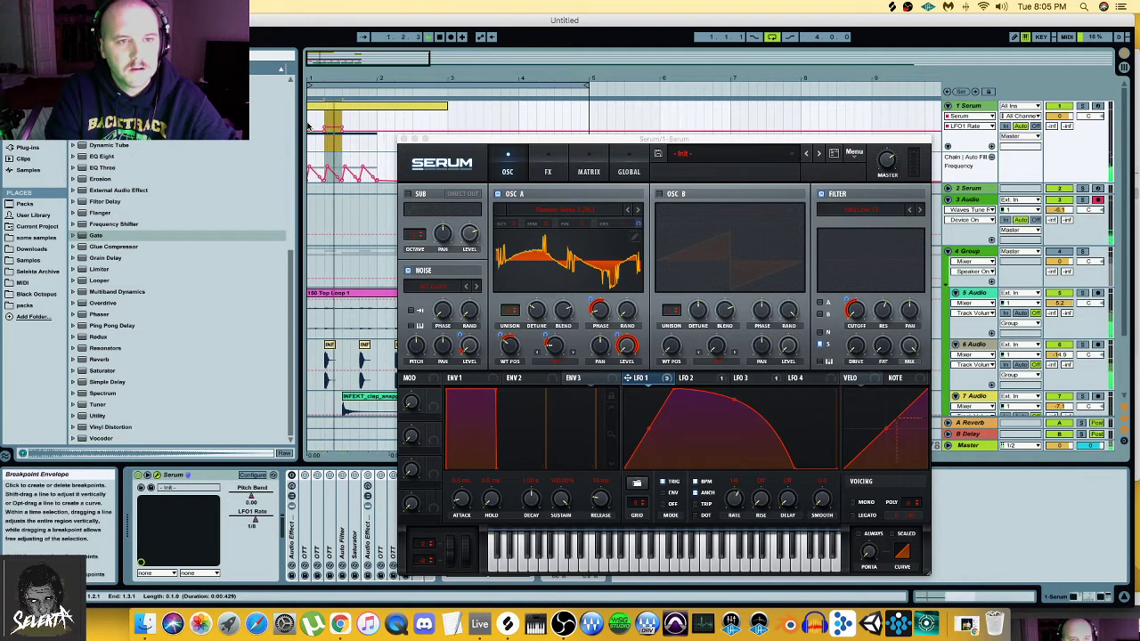
left_click(311, 140)
key("space")
key("space")
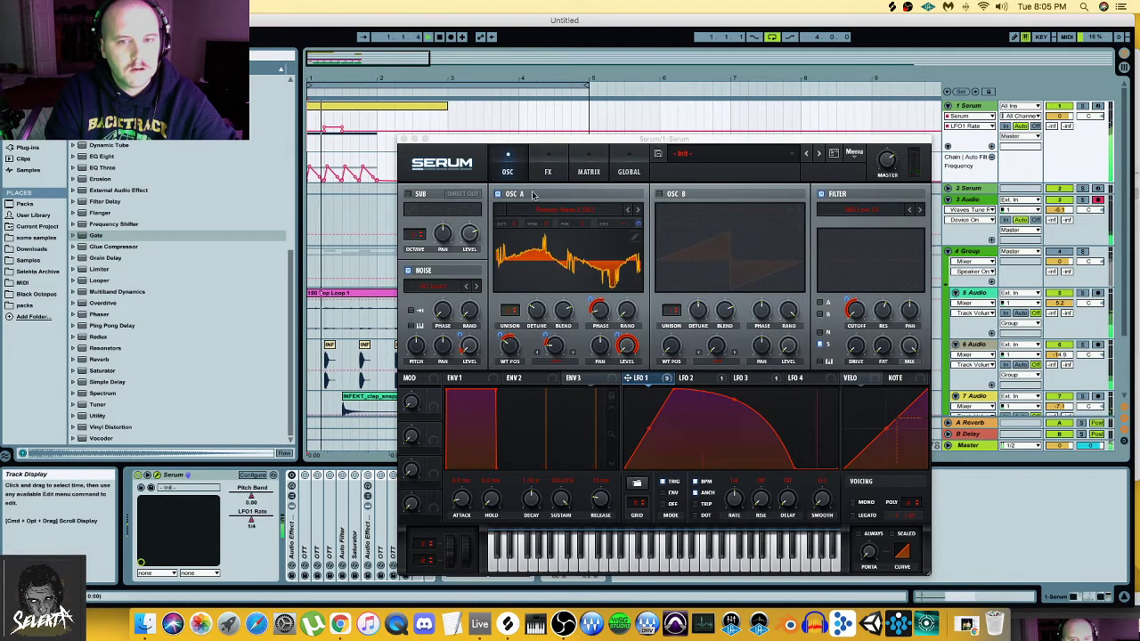
- Shorten LFO 3's decay curve to about the first seventh of the cycle
left_click(757, 381)
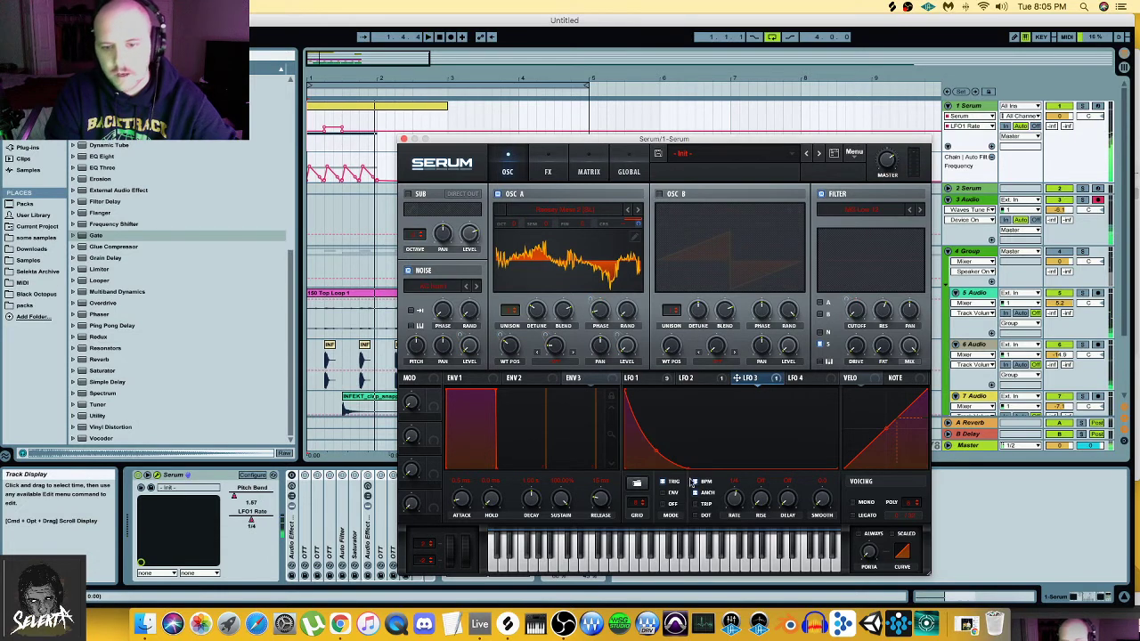
left_click_drag(692, 470, 670, 480)
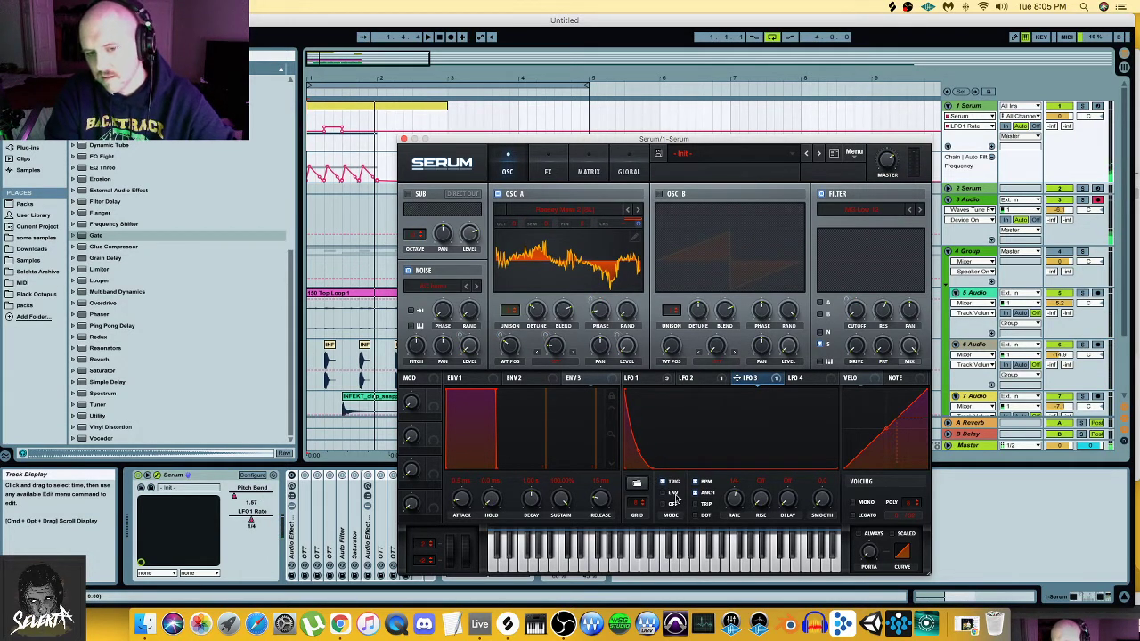
left_click_drag(659, 467, 645, 464)
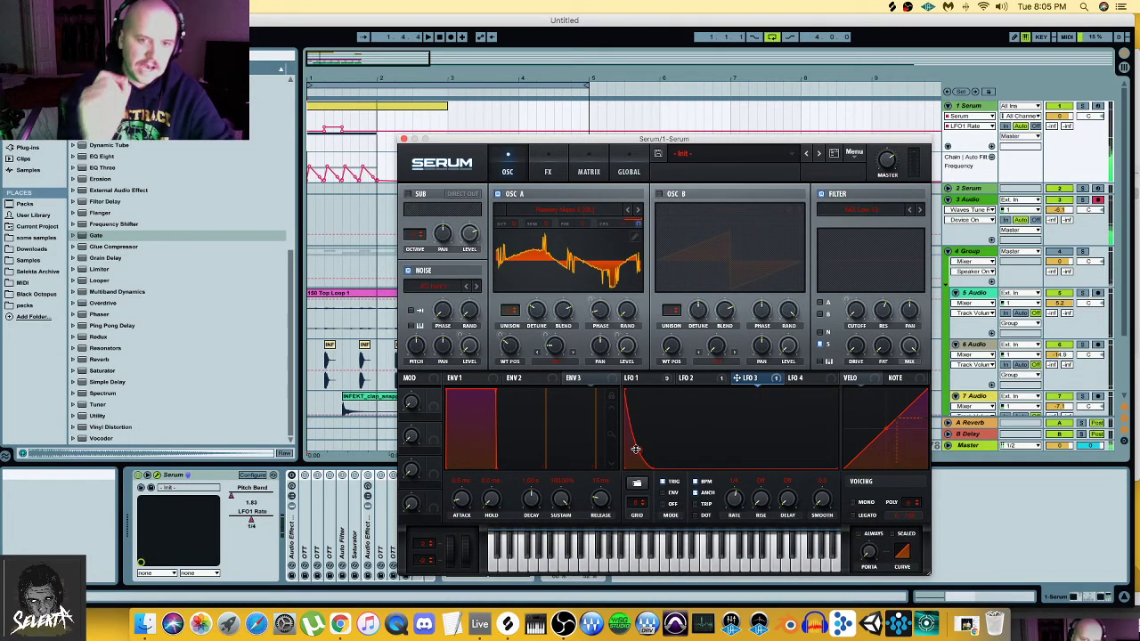
- Examine the EQ effect's low-band frequency, Q and gain with LFO 1's modulation while playing the arrangement
left_click(551, 170)
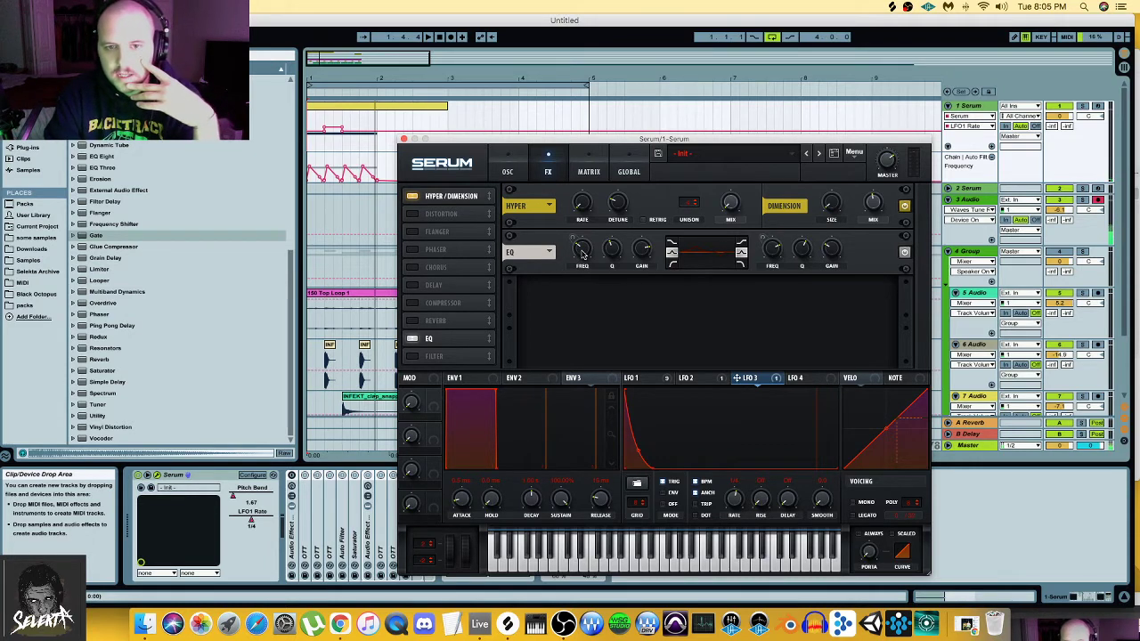
left_click(663, 380)
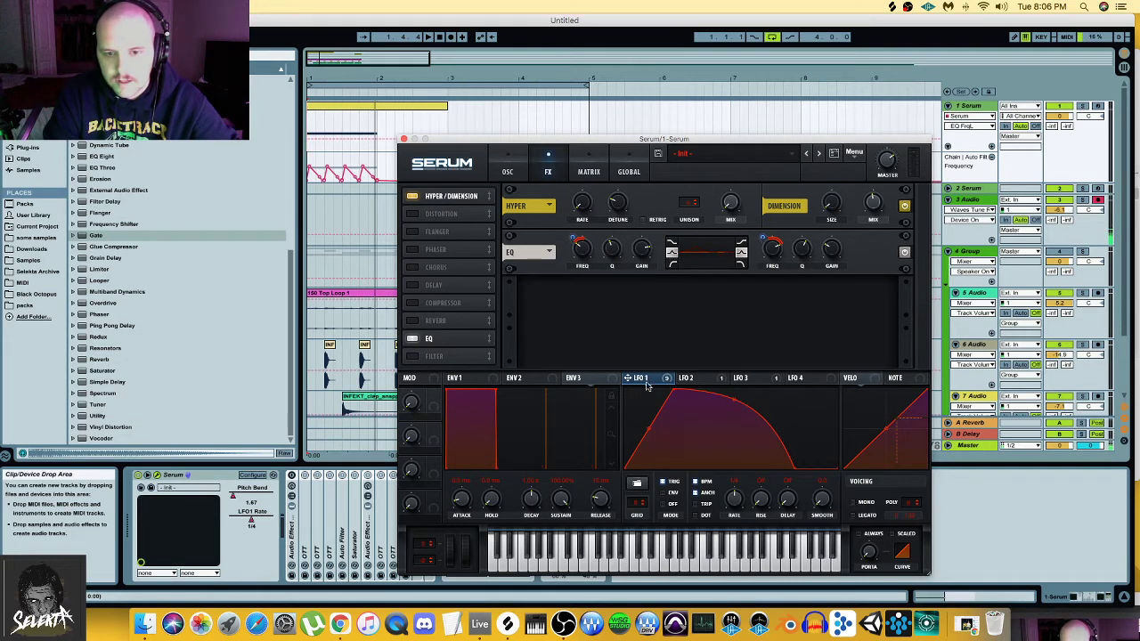
mouse_move(575, 242)
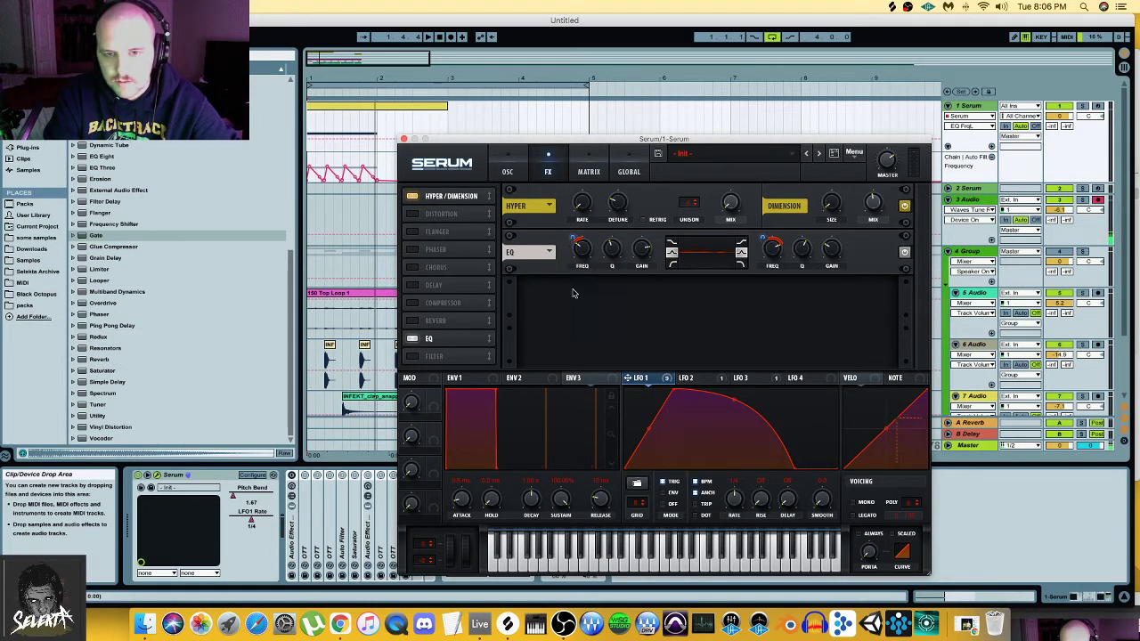
key("space")
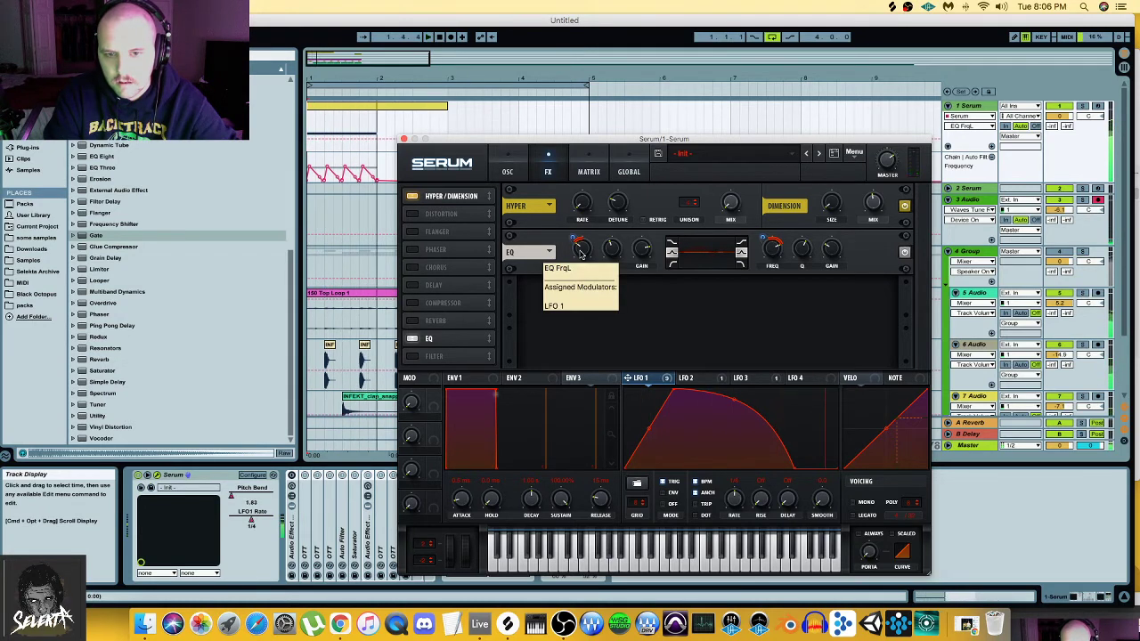
key("space")
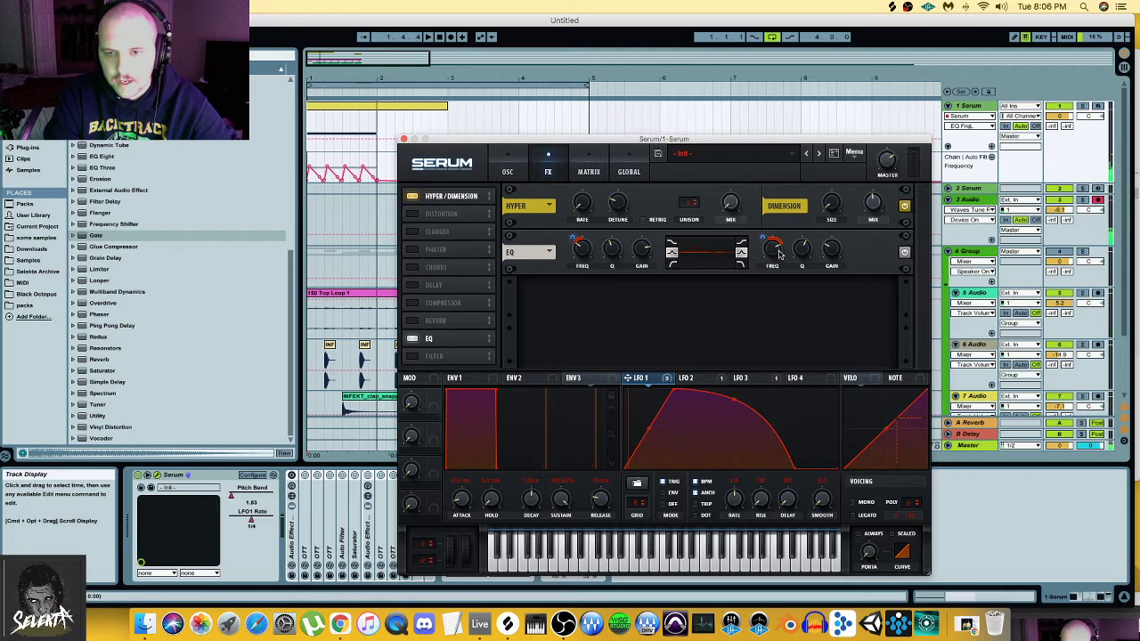
left_click_drag(616, 249, 642, 260)
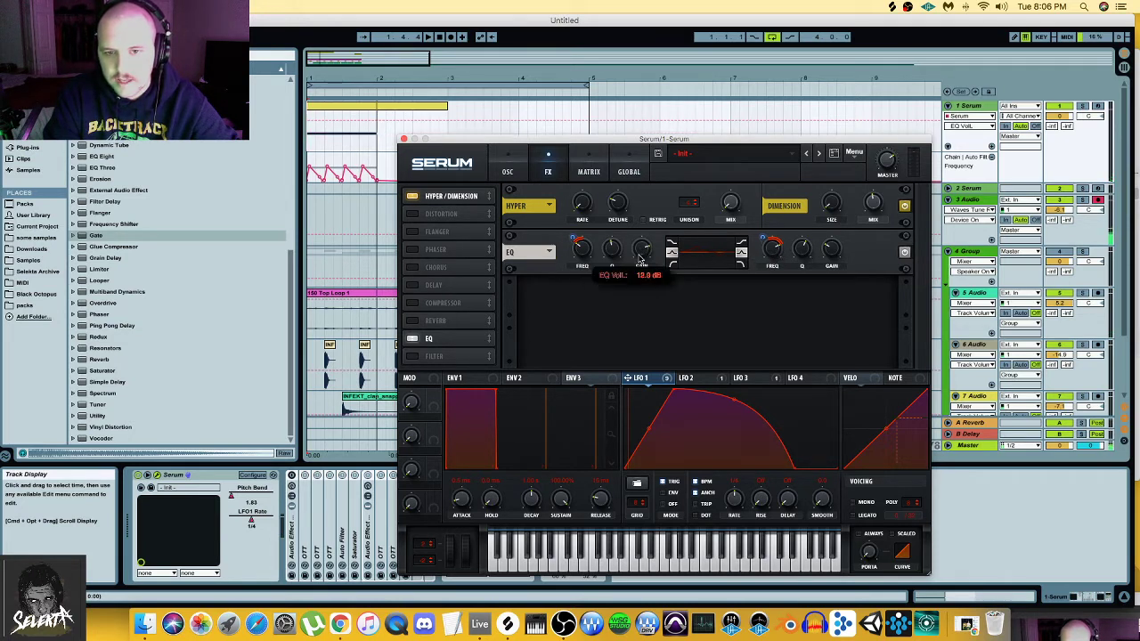
key("space")
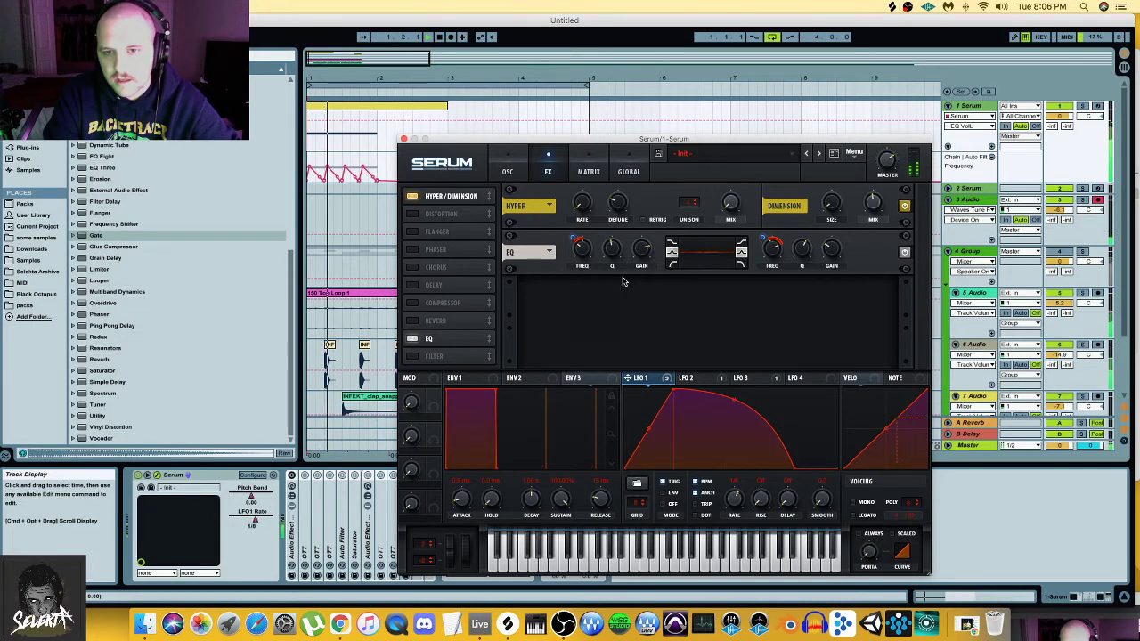
- Fine-tune LFO 1's modulation amount on the EQ's high-band frequency and check that band's Q and gain
left_click(780, 249)
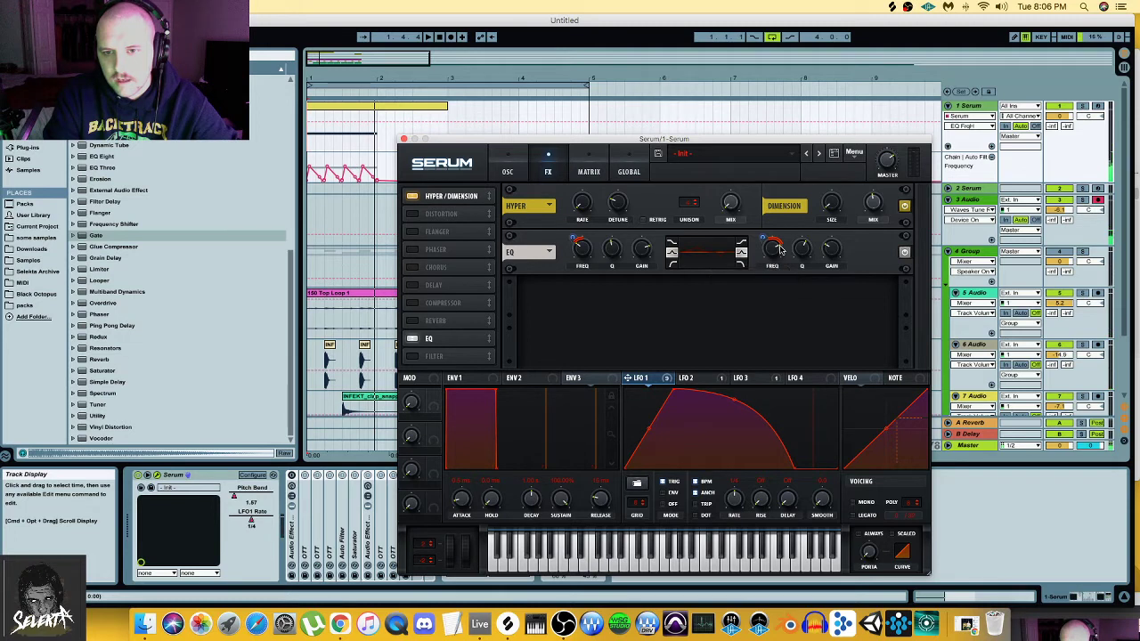
mouse_move(766, 242)
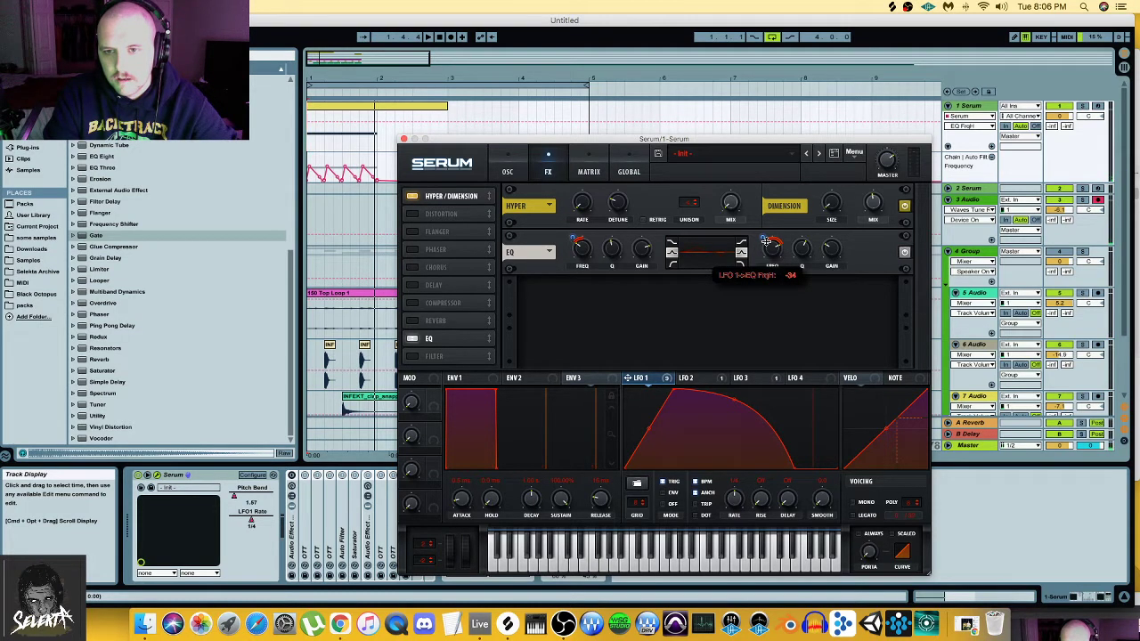
left_click_drag(766, 242, 766, 241)
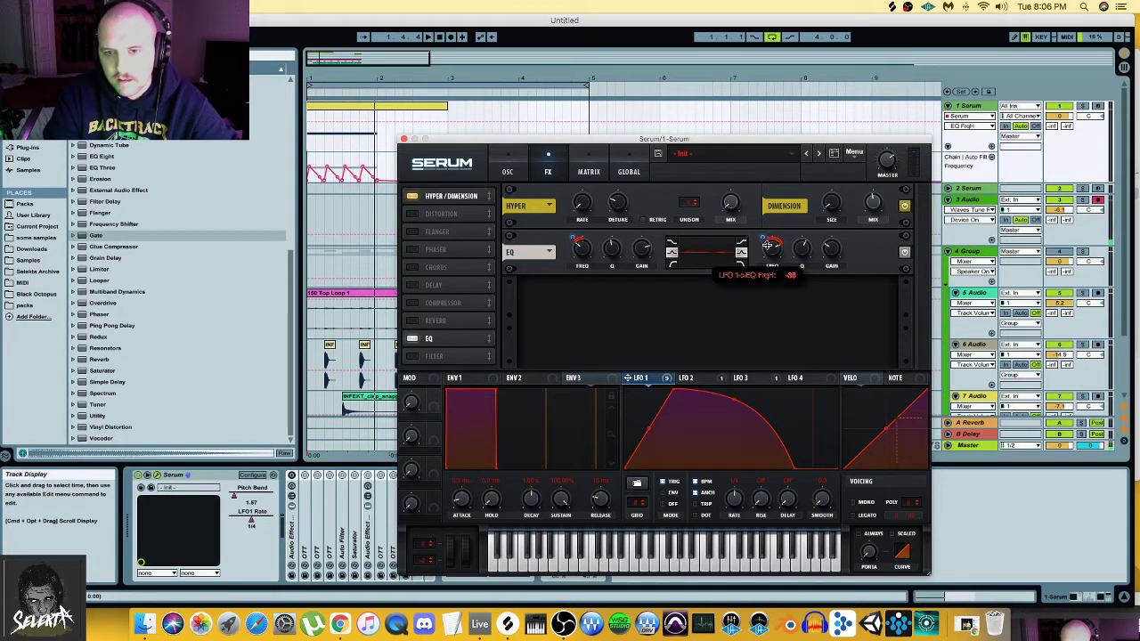
left_click(810, 249)
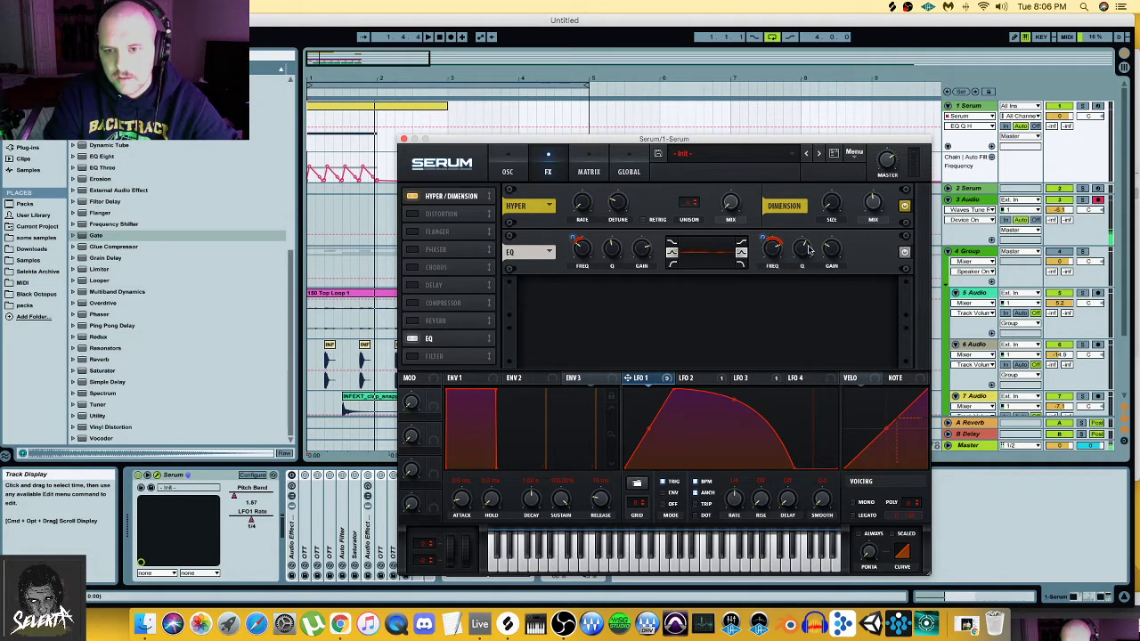
left_click(840, 254)
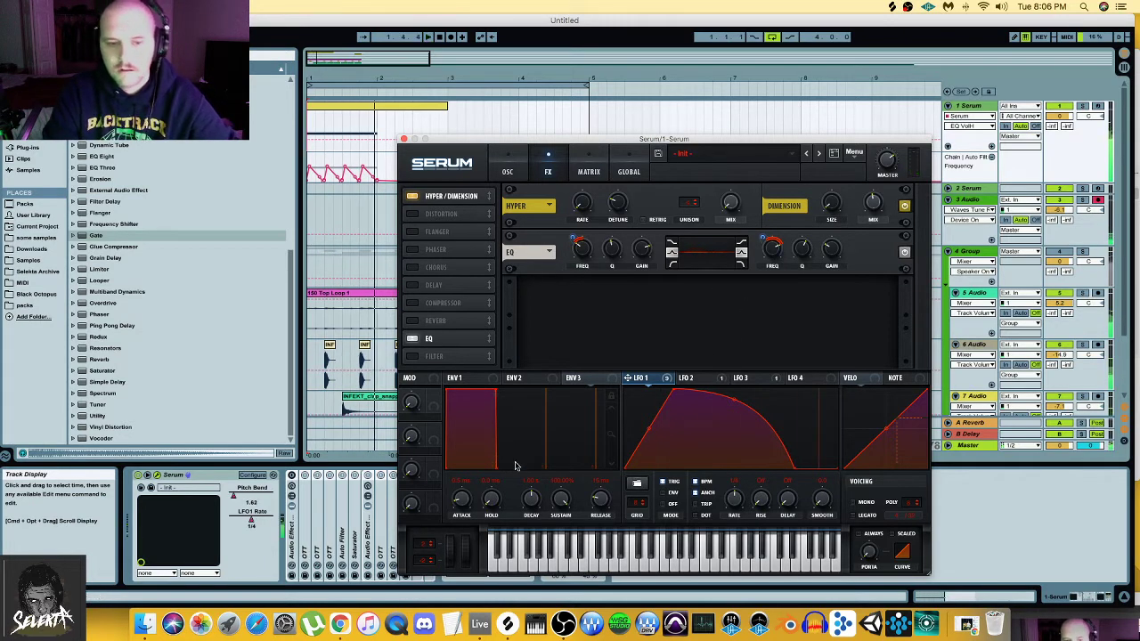
- Bring up the pitch bend automation on the first Serum track and play its clip
key("space")
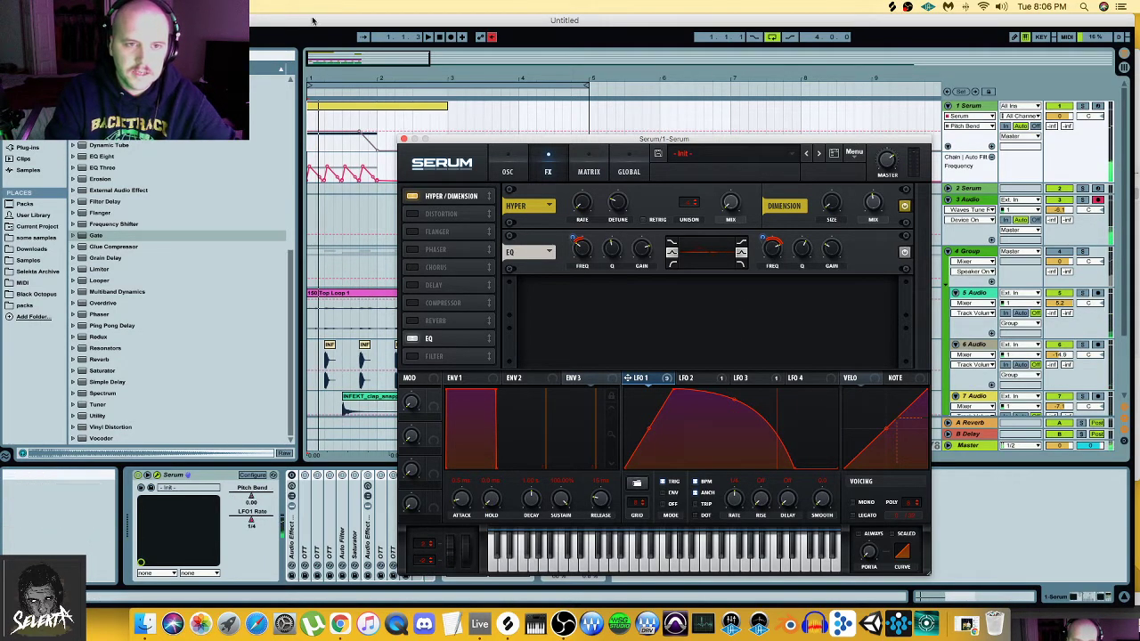
left_click(326, 107)
left_click(360, 123)
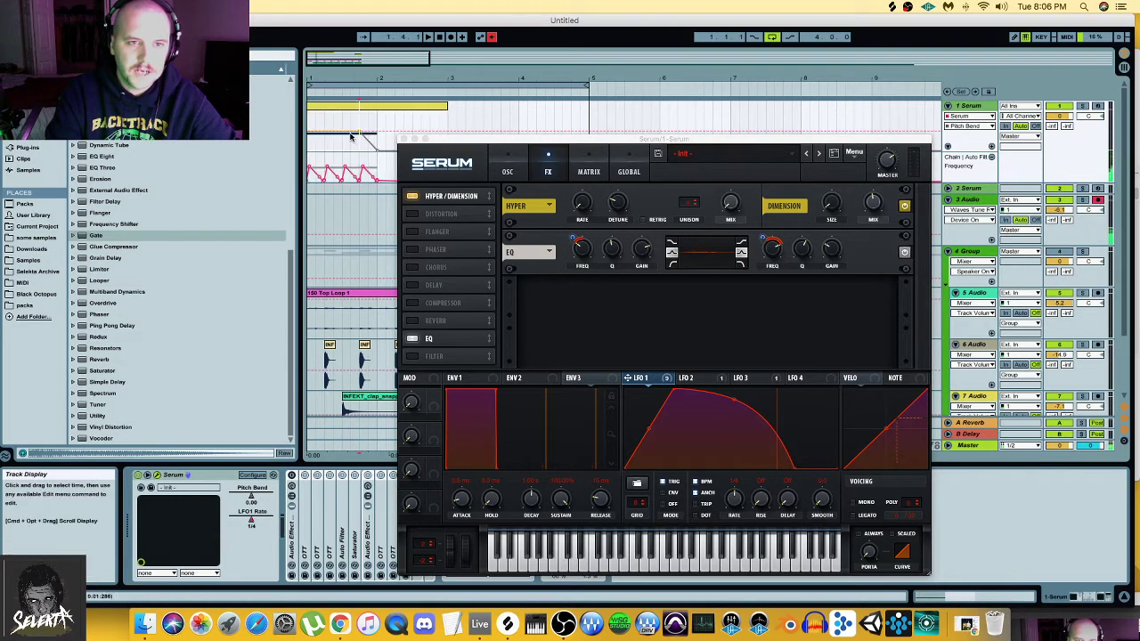
left_click(329, 107)
key("space")
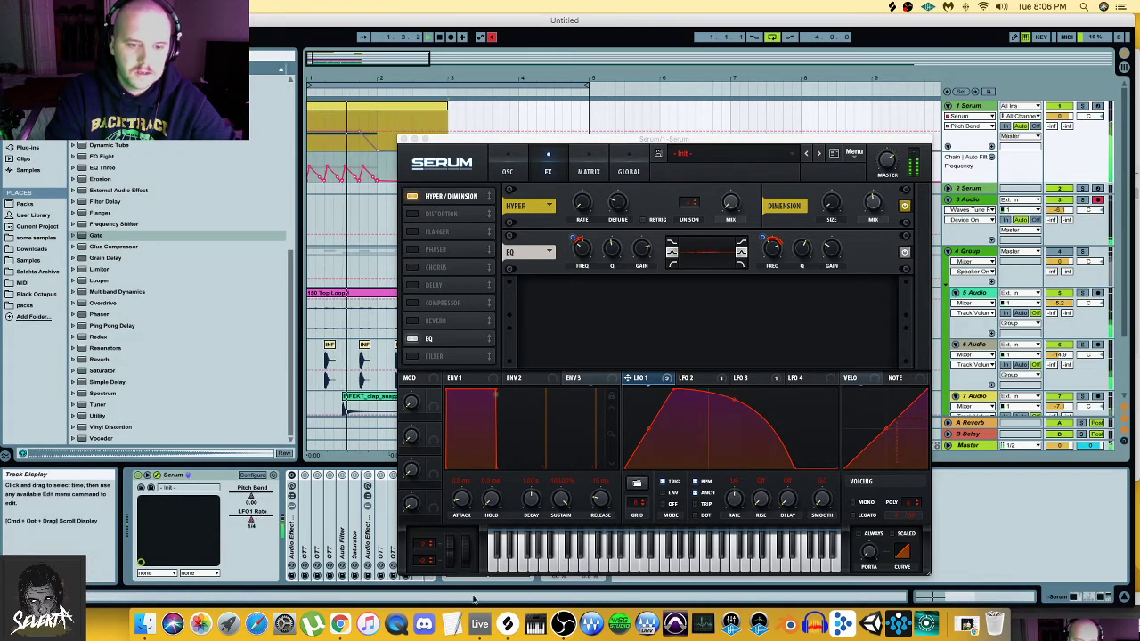
key("space")
- Re-enable the overridden pitch bend automation and close the Serum window during playback
left_click(464, 553)
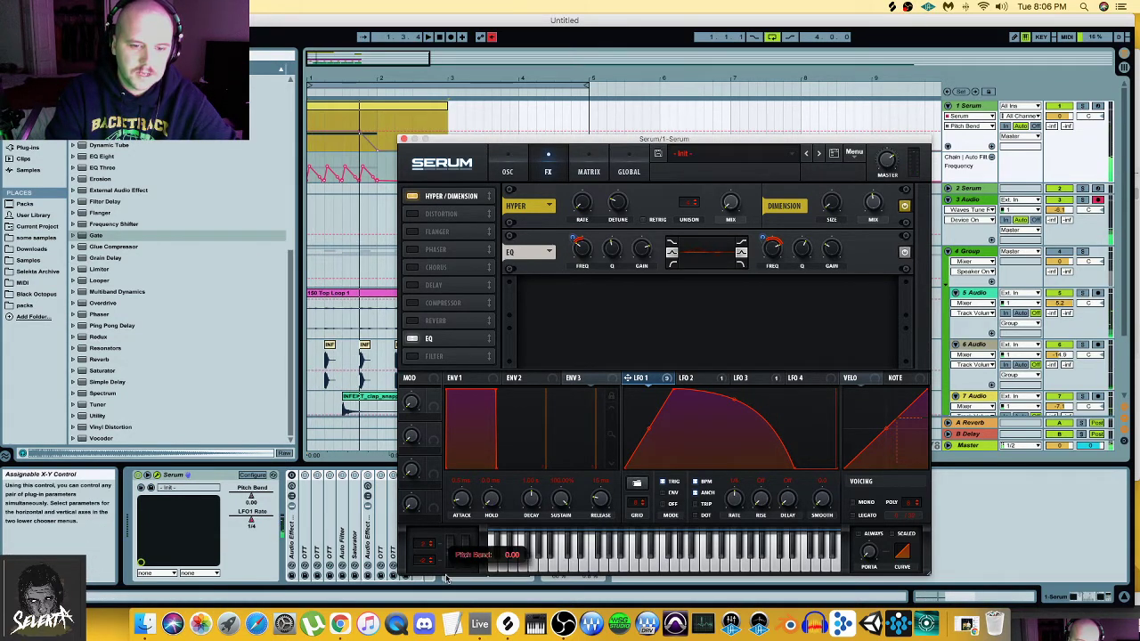
left_click(492, 37)
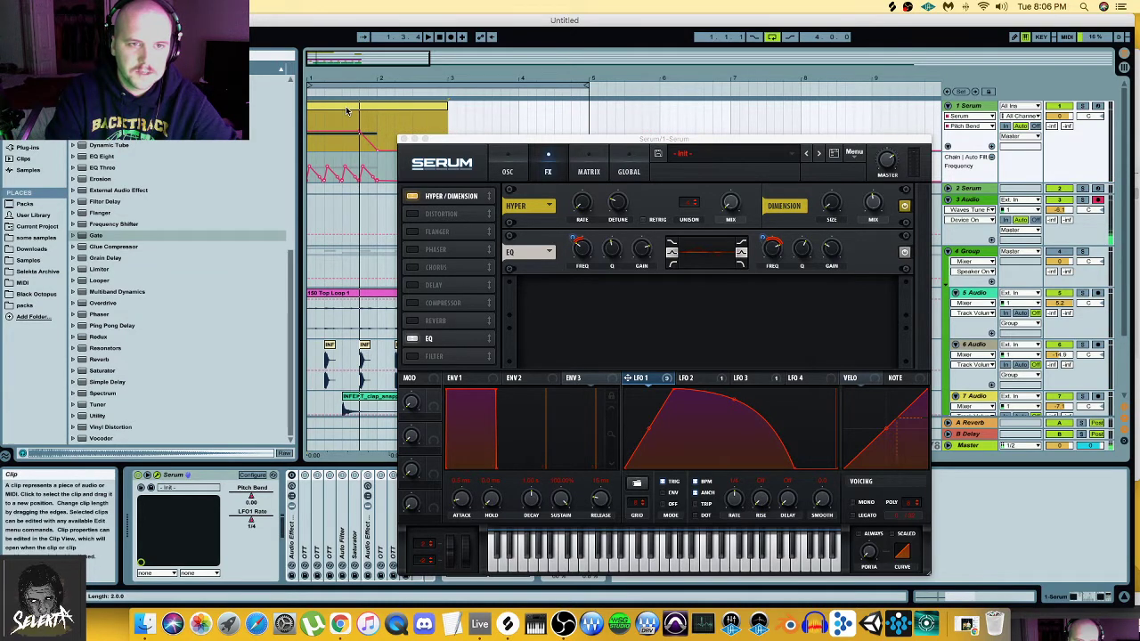
key("space")
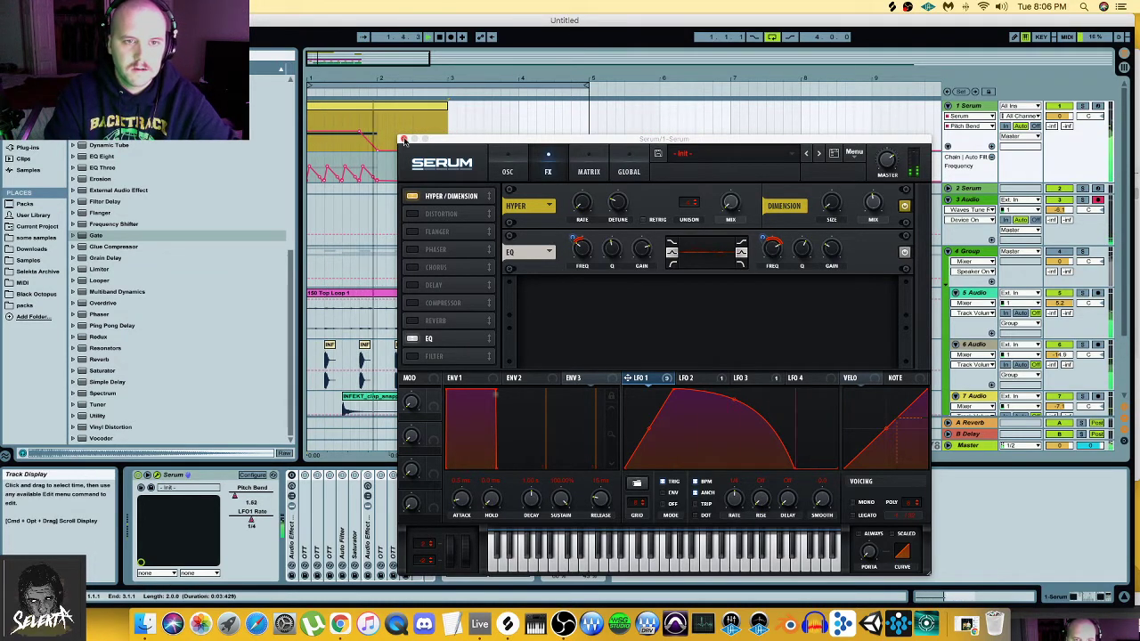
left_click(403, 141)
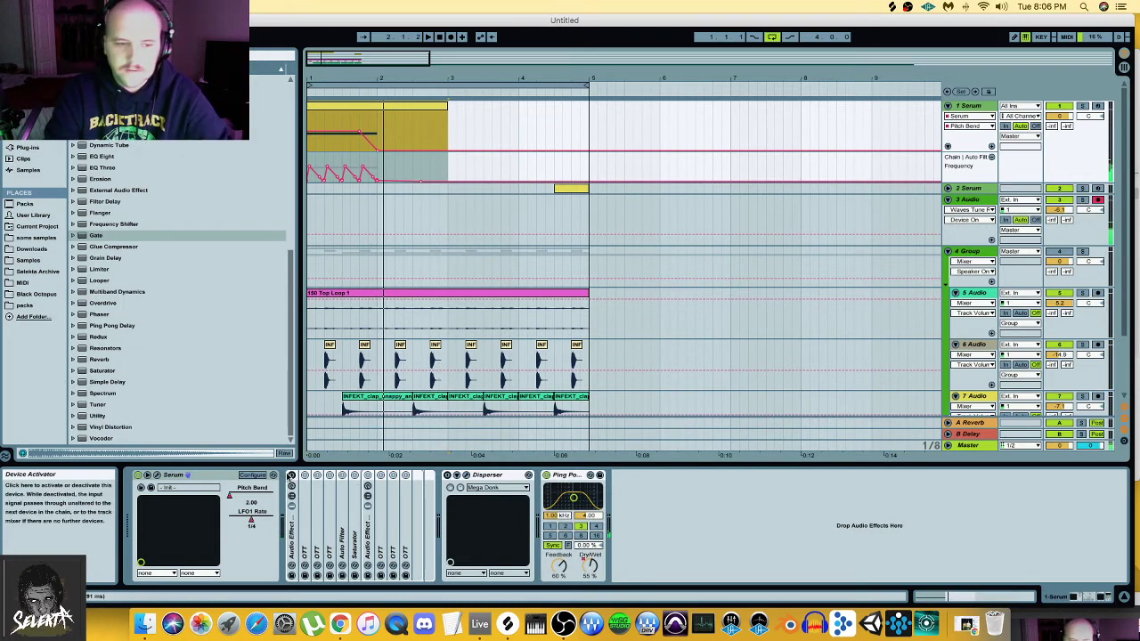
- Deactivate the existing effect rack and place three OTT Multiband Dynamics presets in a row directly after Serum
left_click(290, 479)
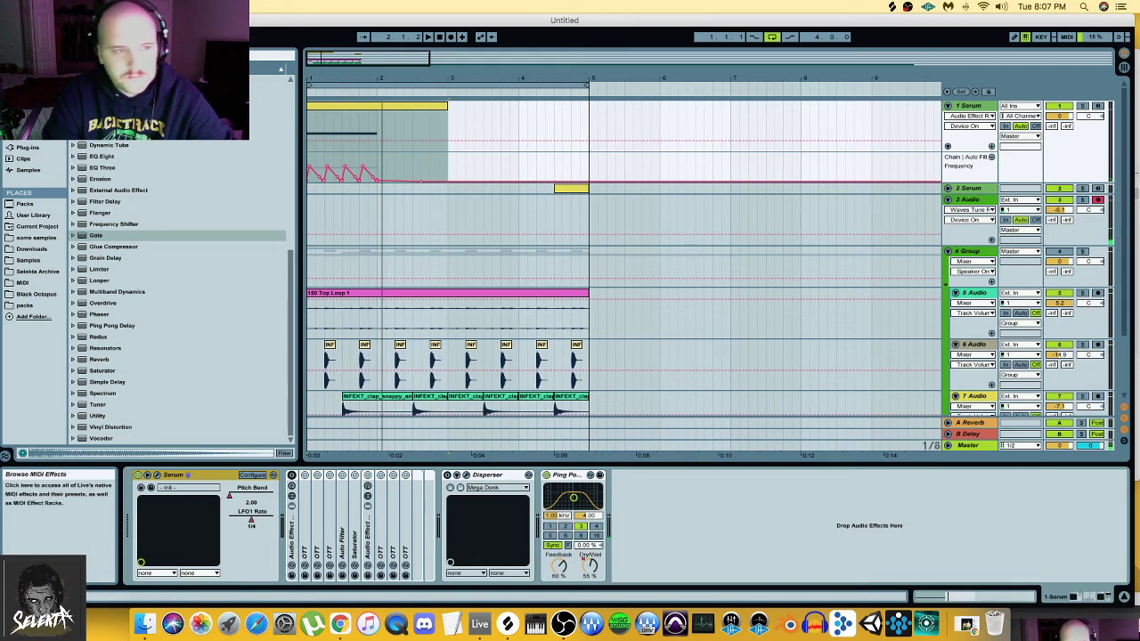
left_click(73, 293)
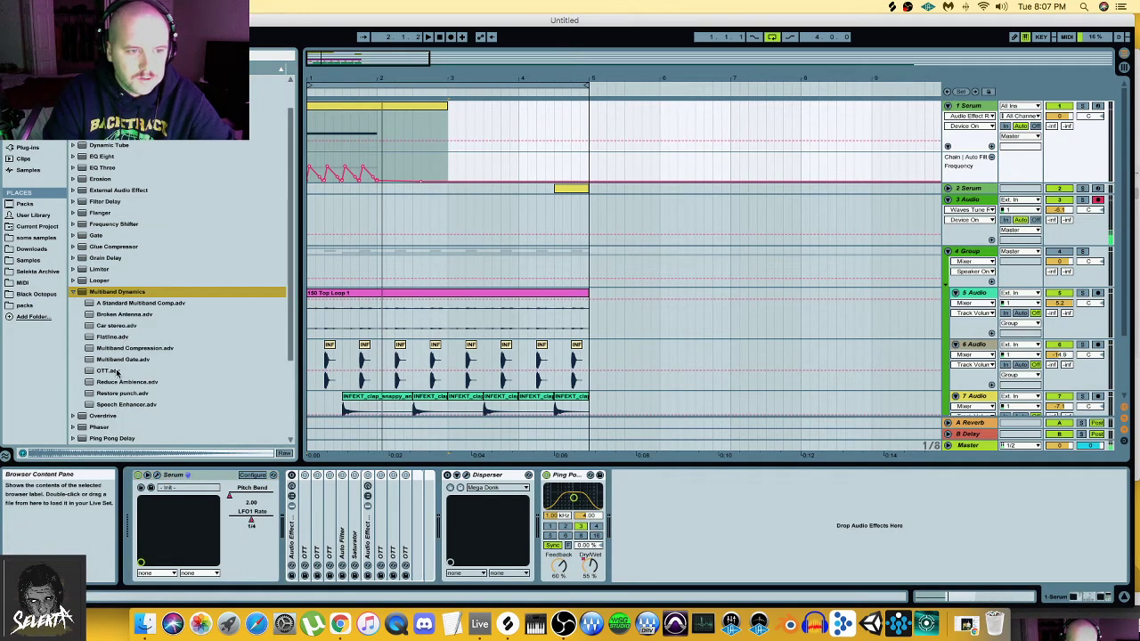
mouse_move(114, 372)
left_mouse_down()
mouse_move(321, 525)
mouse_move(287, 525)
left_mouse_up()
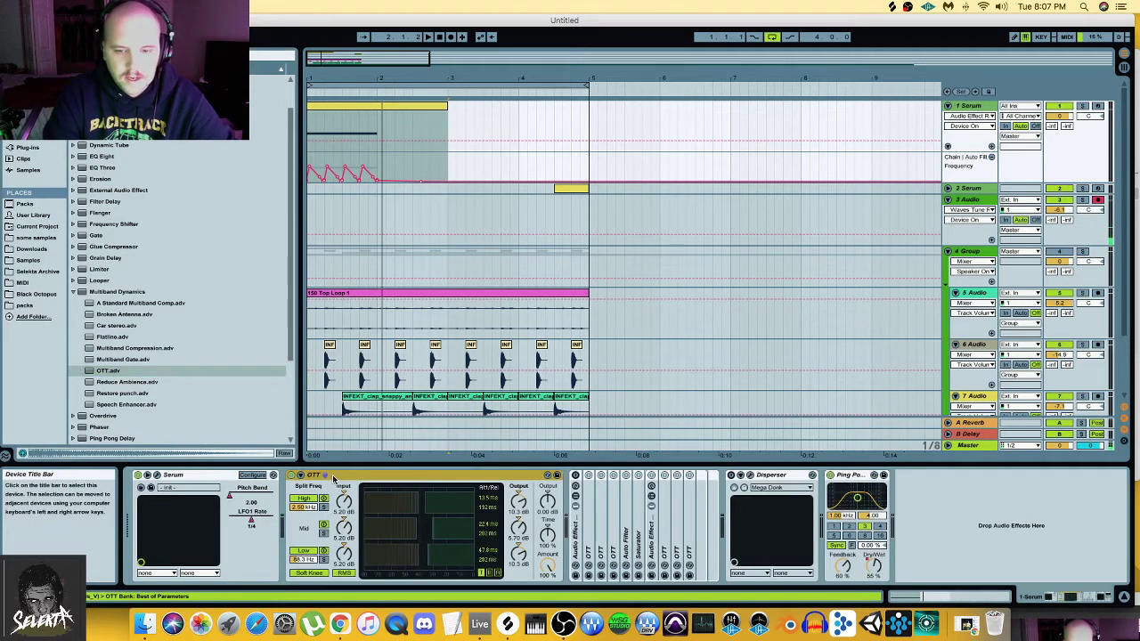
key("super+d")
key("super+d")
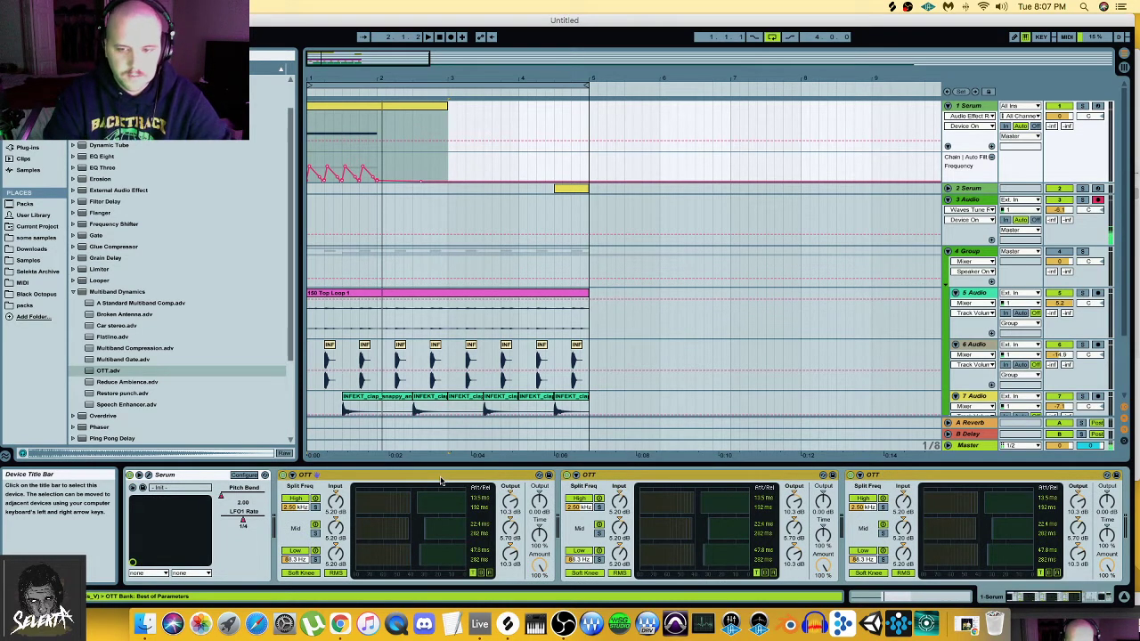
- Group the three new OTT devices into an audio effect rack, fold them, and play the clip
key("Right")
key("Right")
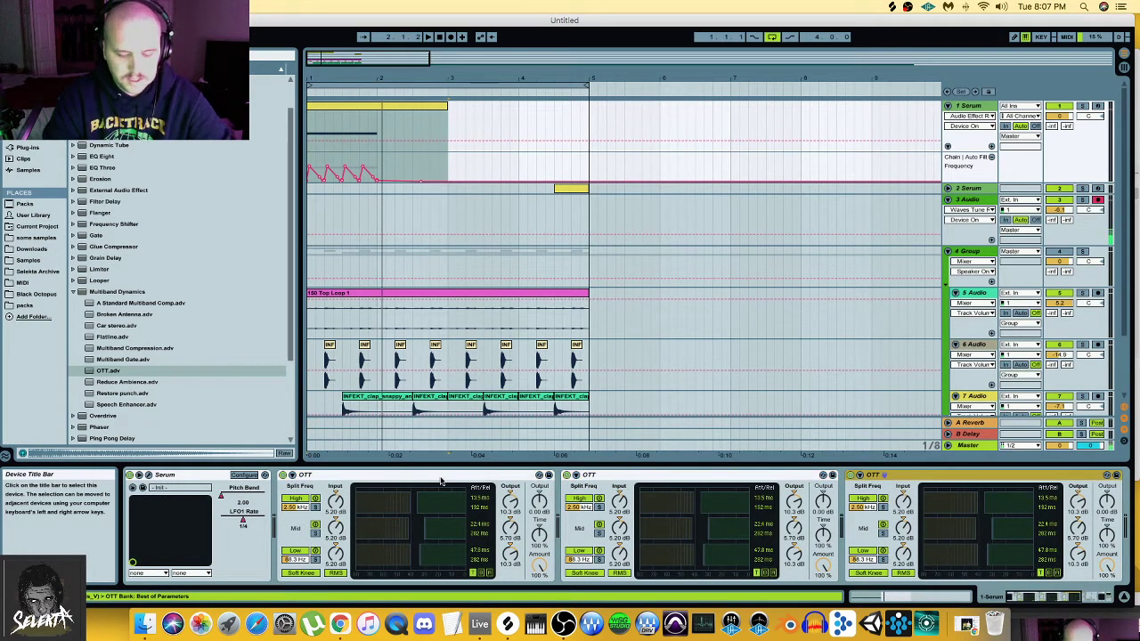
key("shift+Left")
key("shift+Left")
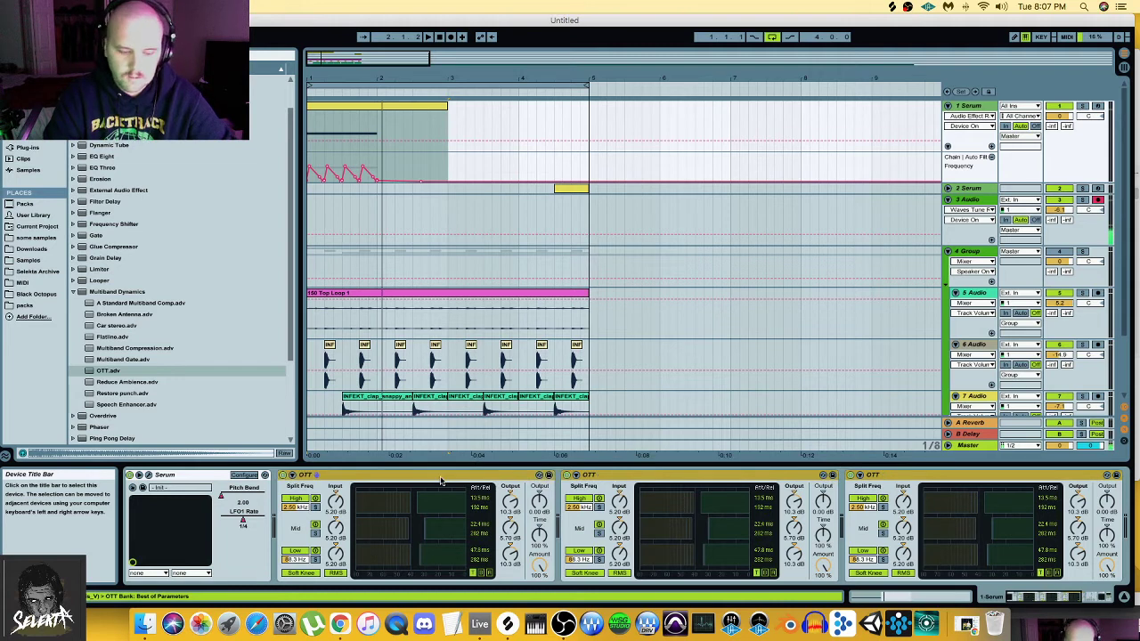
key("super+g")
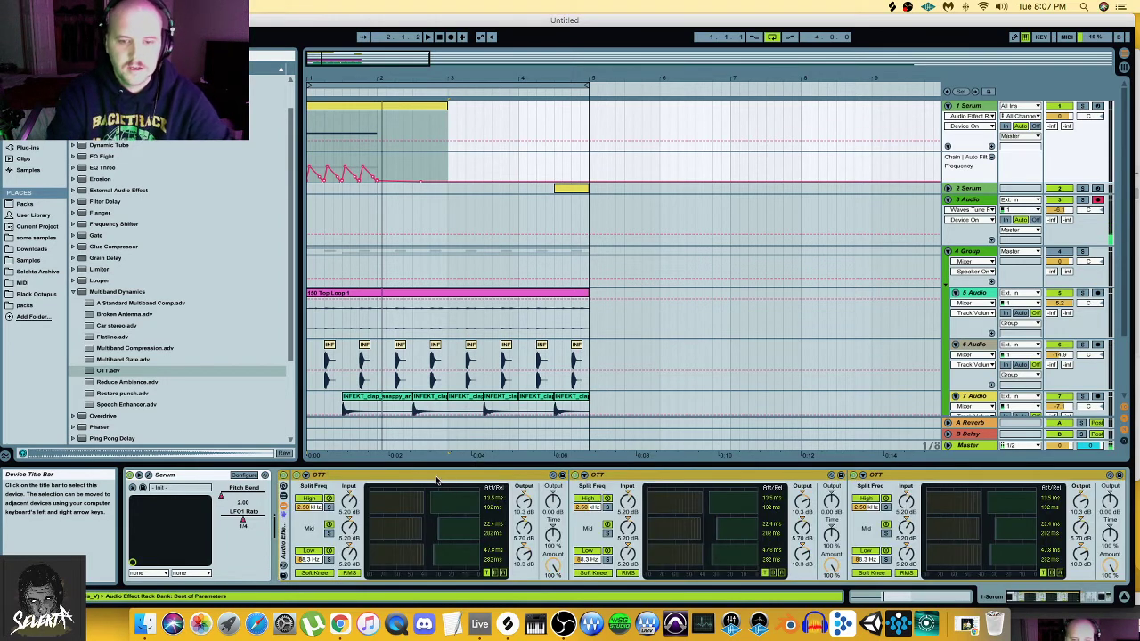
double_click(403, 474)
double_click(400, 474)
double_click(400, 474)
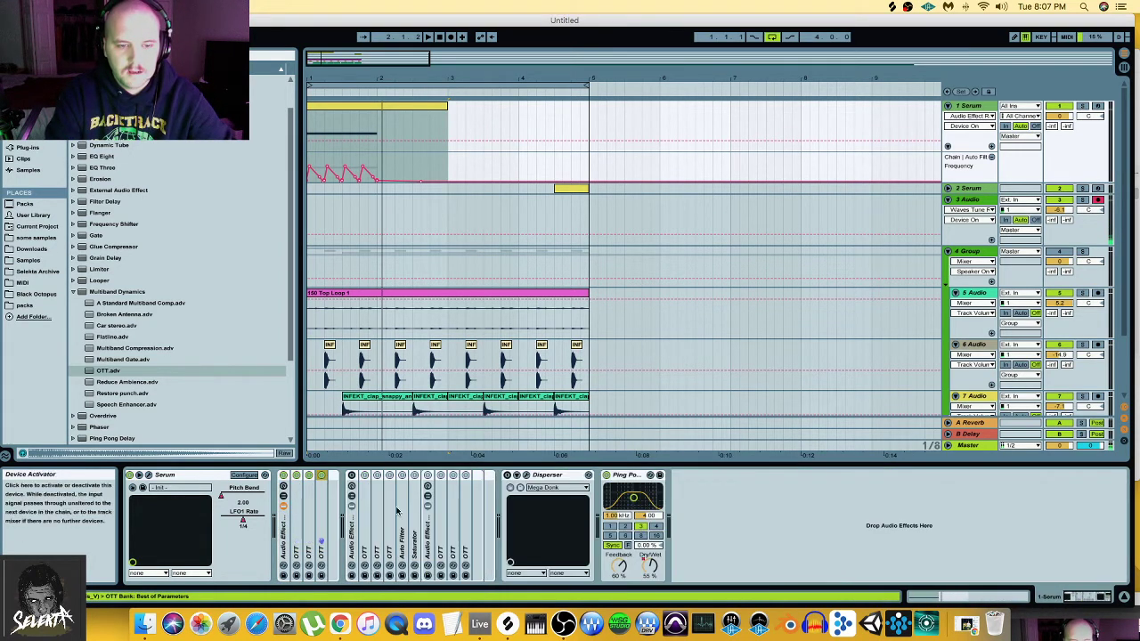
key("space")
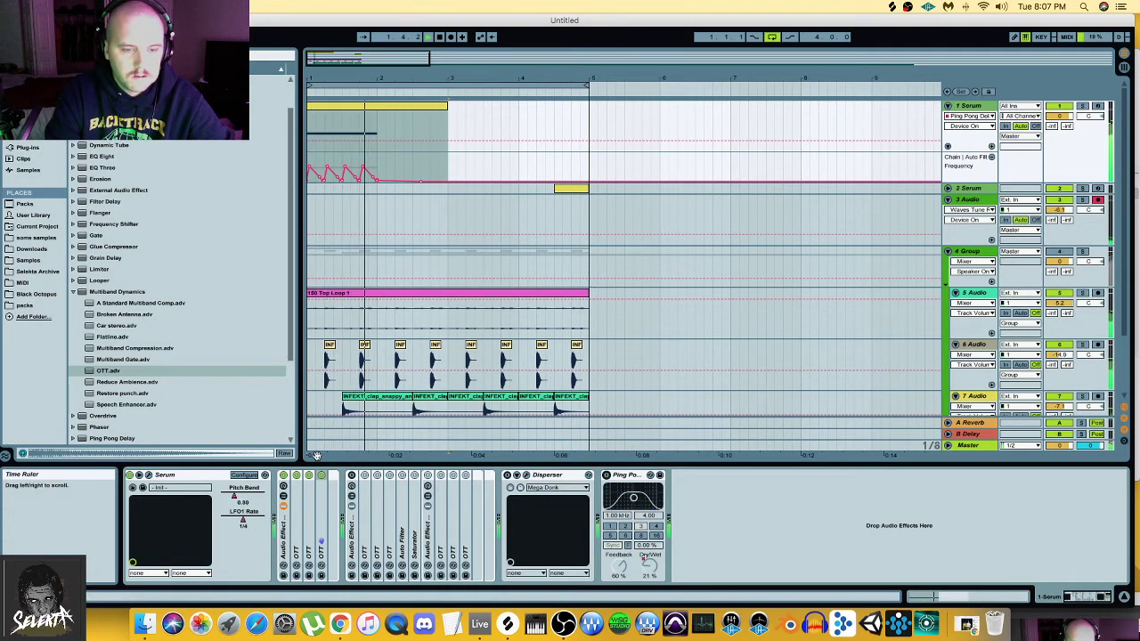
- Unfold the old rack's Auto Filter for reference and insert a new Auto Filter after the new OTT rack
double_click(401, 535)
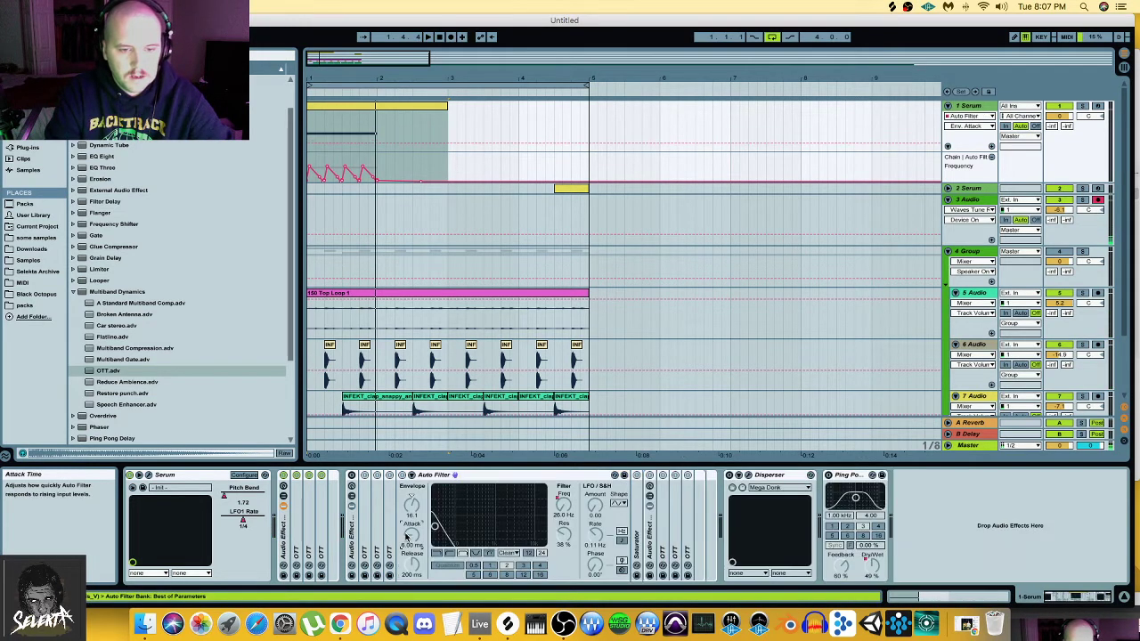
left_click(454, 499)
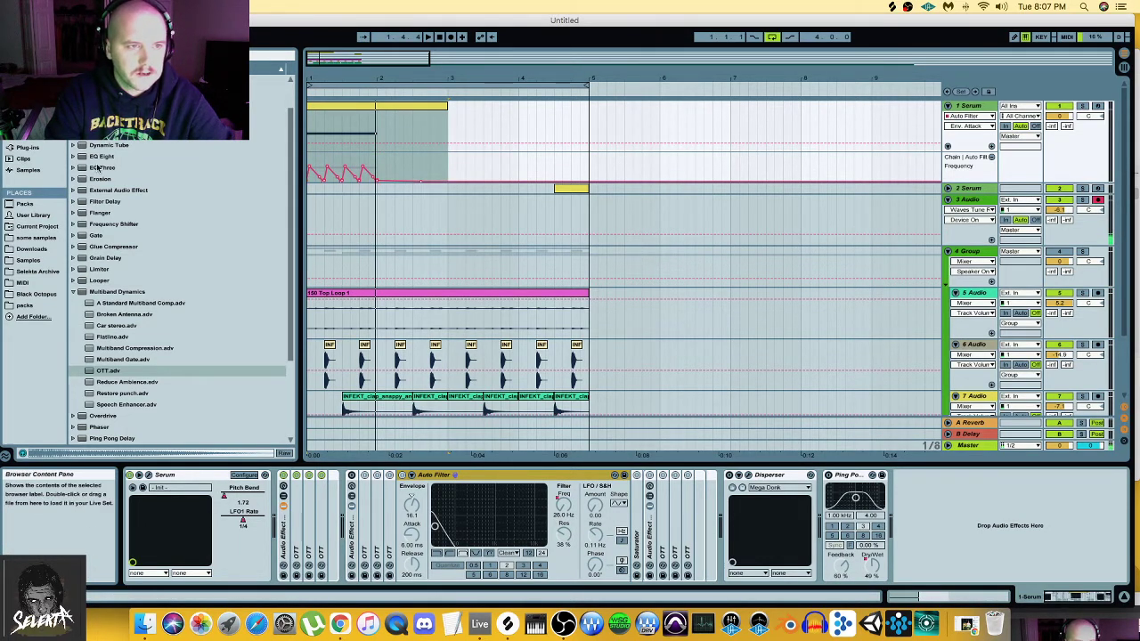
scroll(98, 168, "up", 2)
left_click(74, 91)
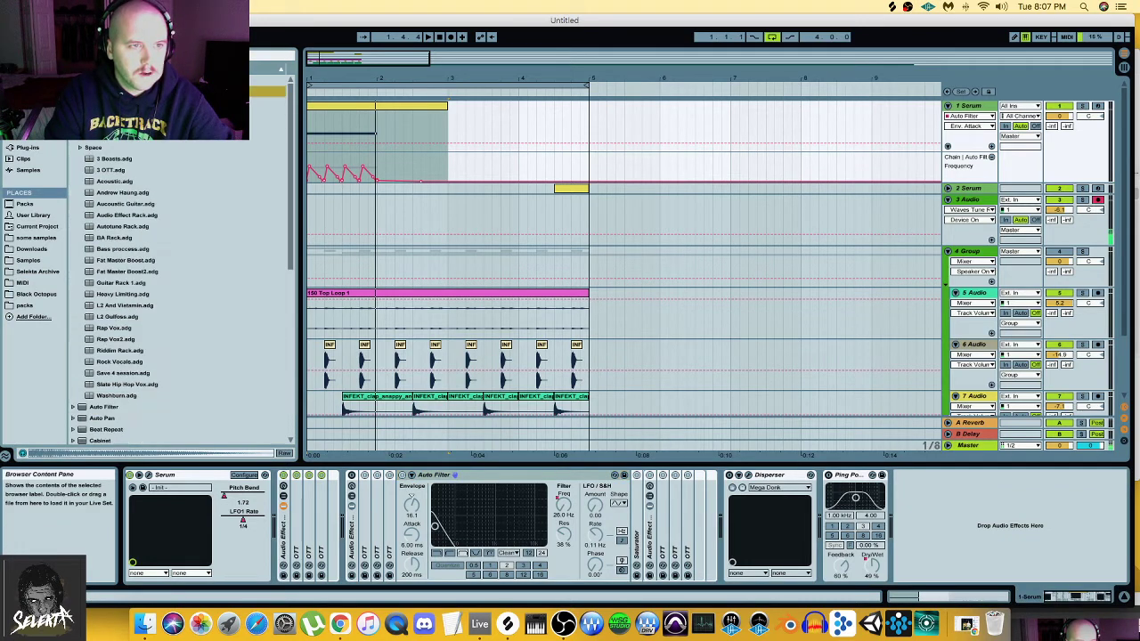
left_click(74, 92)
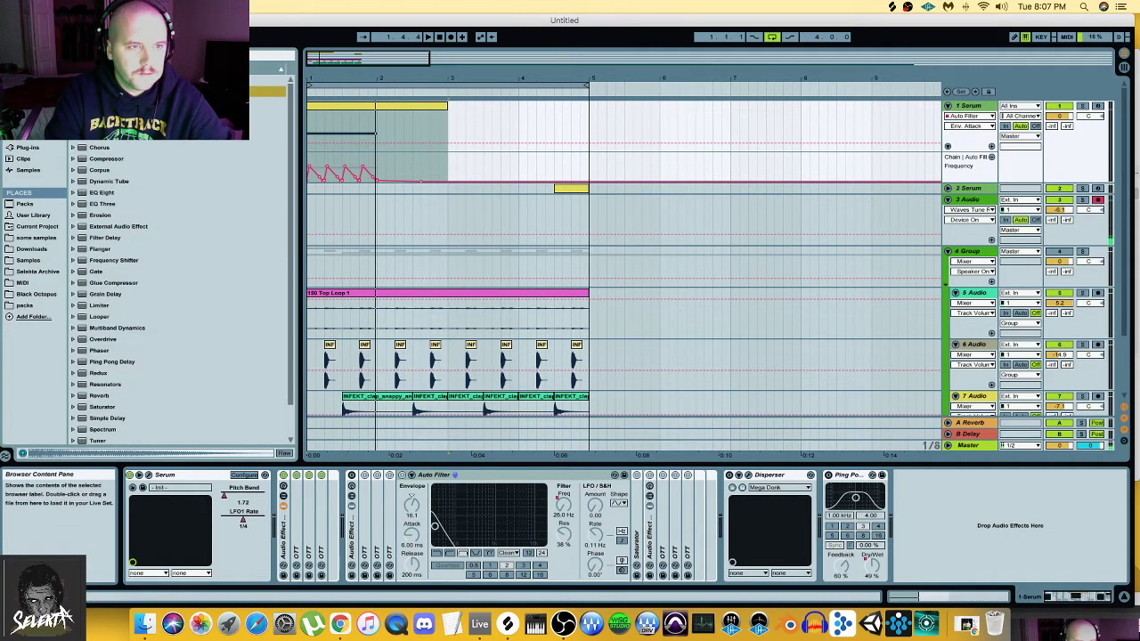
mouse_move(107, 103)
left_mouse_down()
mouse_move(248, 429)
mouse_move(341, 506)
mouse_move(326, 515)
left_mouse_up()
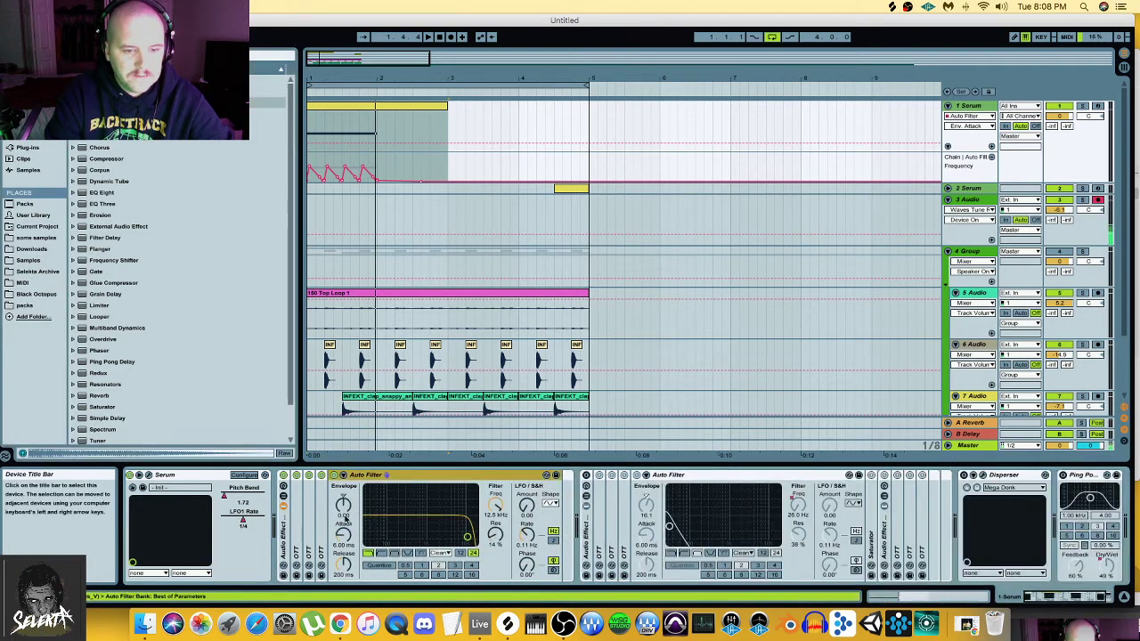
- Set the new Auto Filter to band-pass with a 497 Hz frequency and 30% resonance
left_click(397, 556)
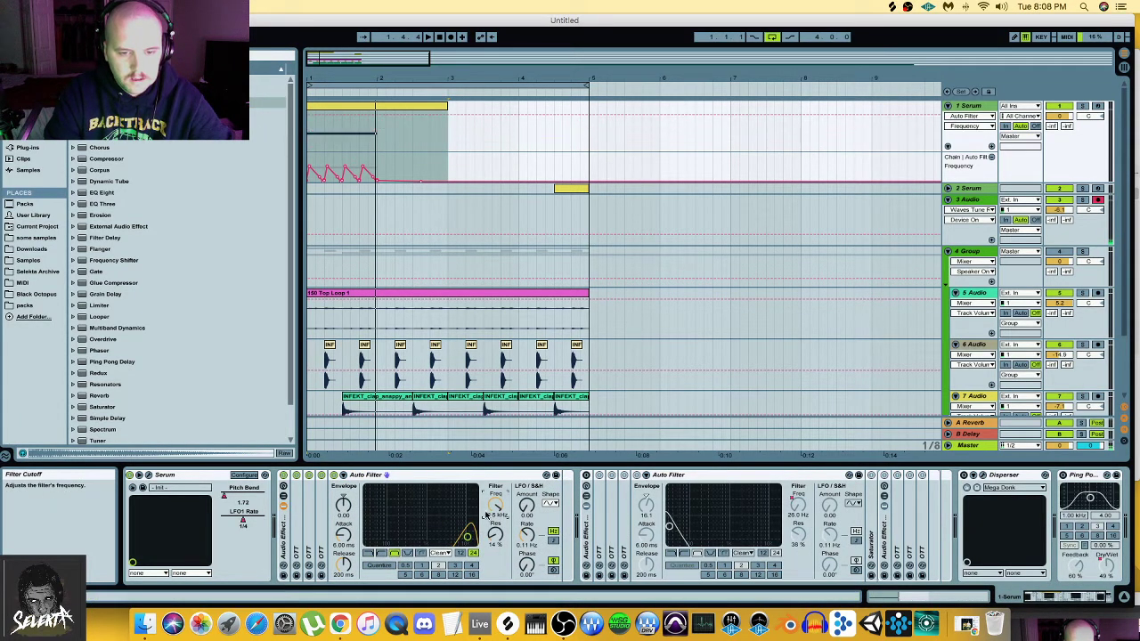
left_click_drag(496, 505, 496, 543)
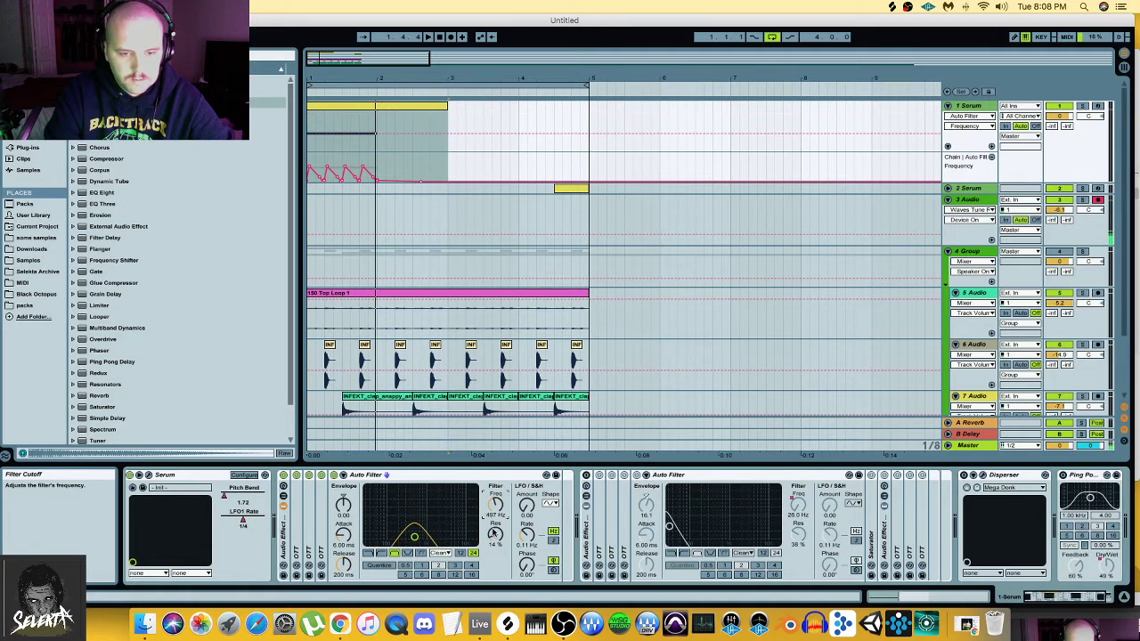
left_click(495, 533)
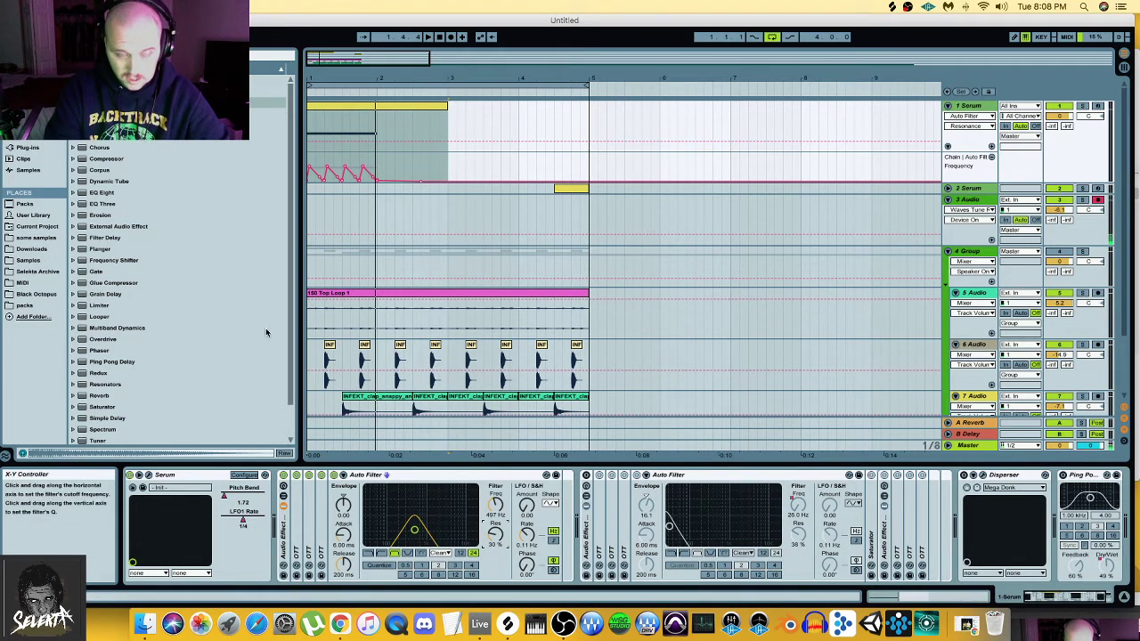
scroll(138, 360, "down", 3)
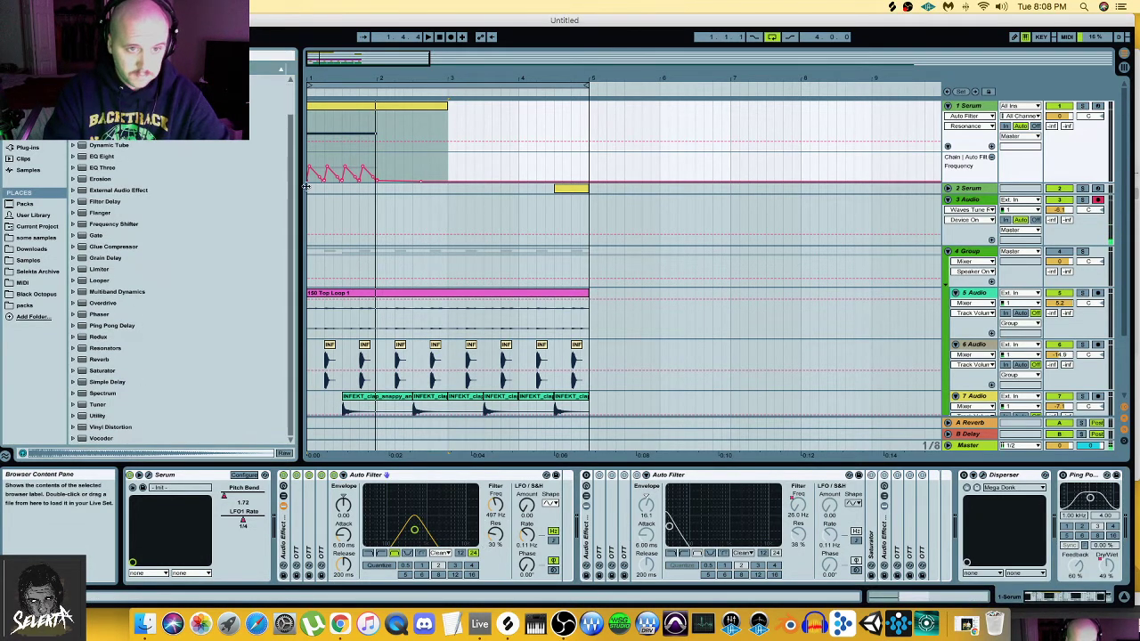
- Remove the extra filter frequency automation lane from the first Serum track and play its clip
left_click(347, 108)
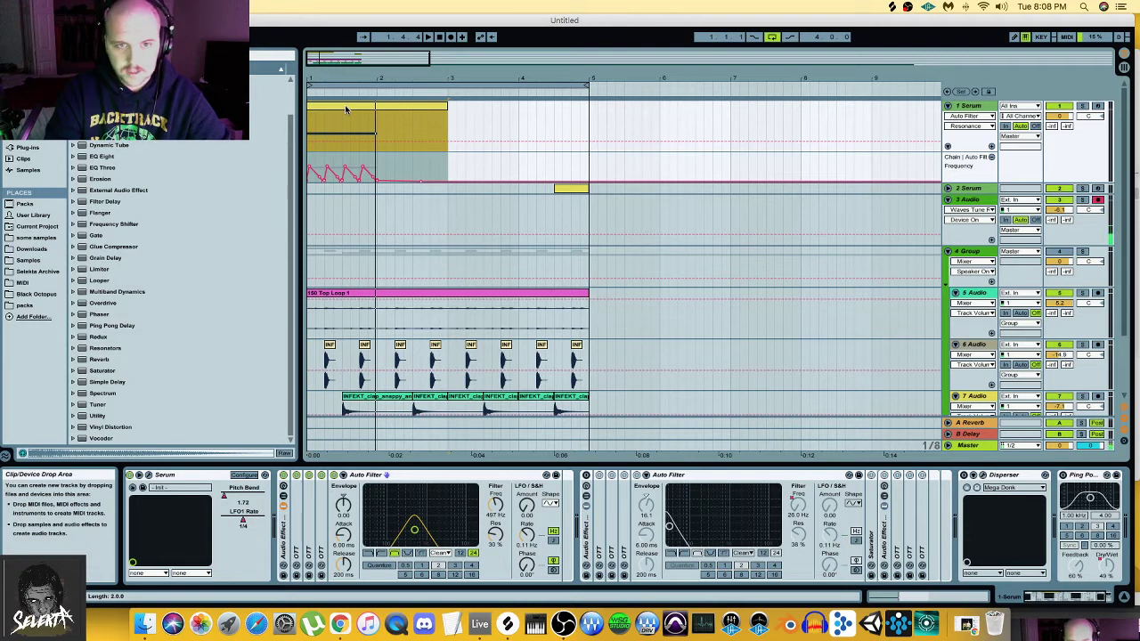
left_click(991, 158)
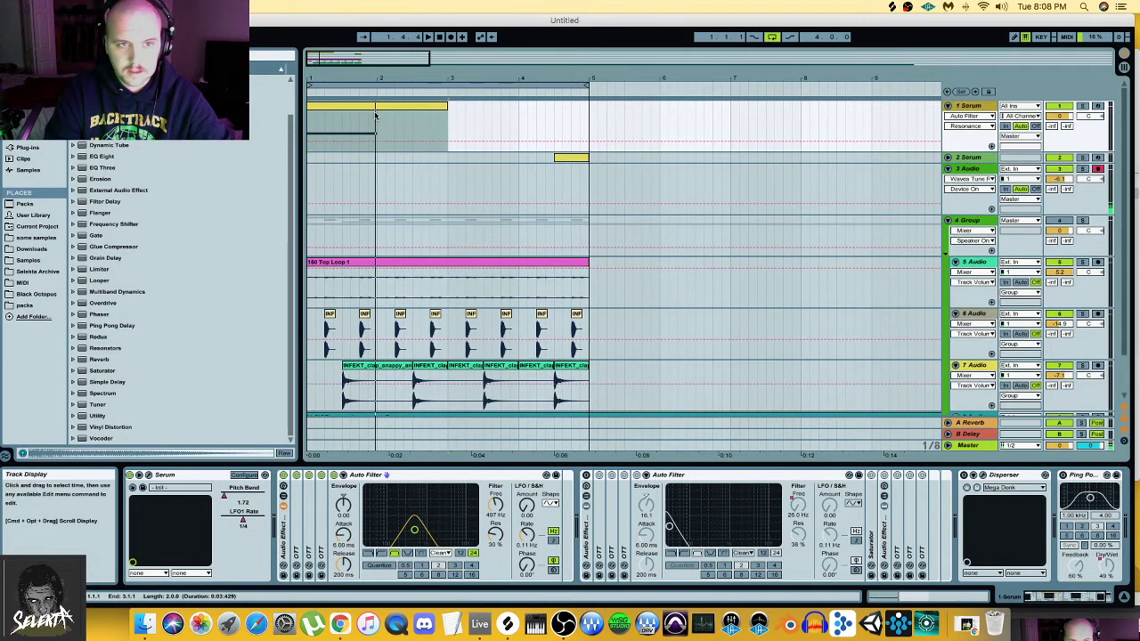
left_click(375, 113)
key("space")
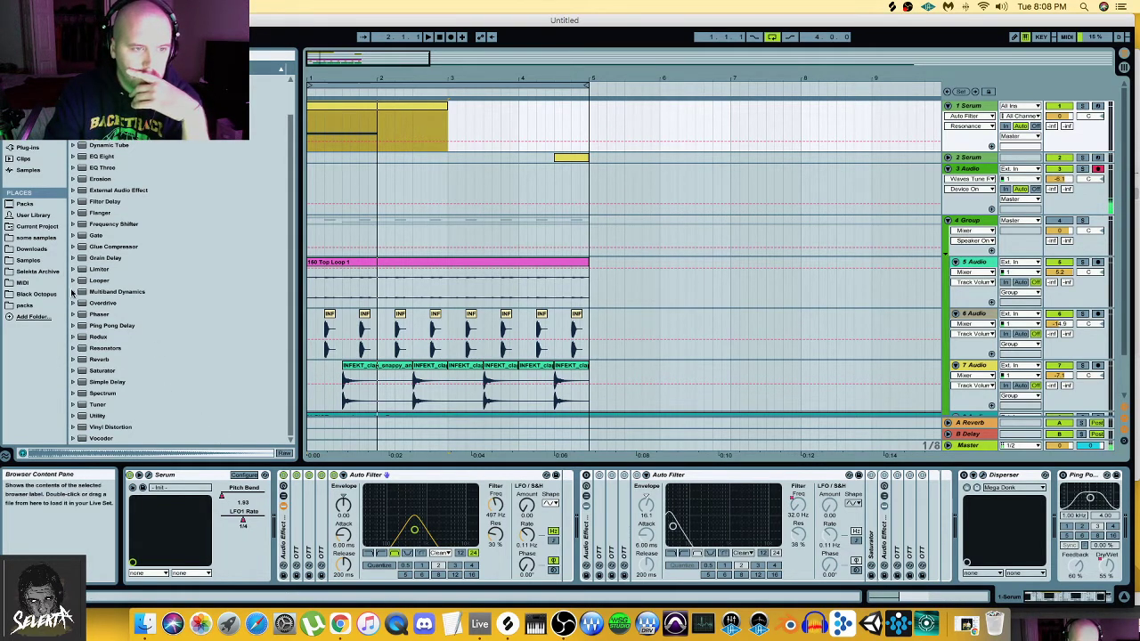
- Insert a Saturator after the new Auto Filter with 7.43 dB drive and Soft Clip on, and play the result
left_click(114, 291)
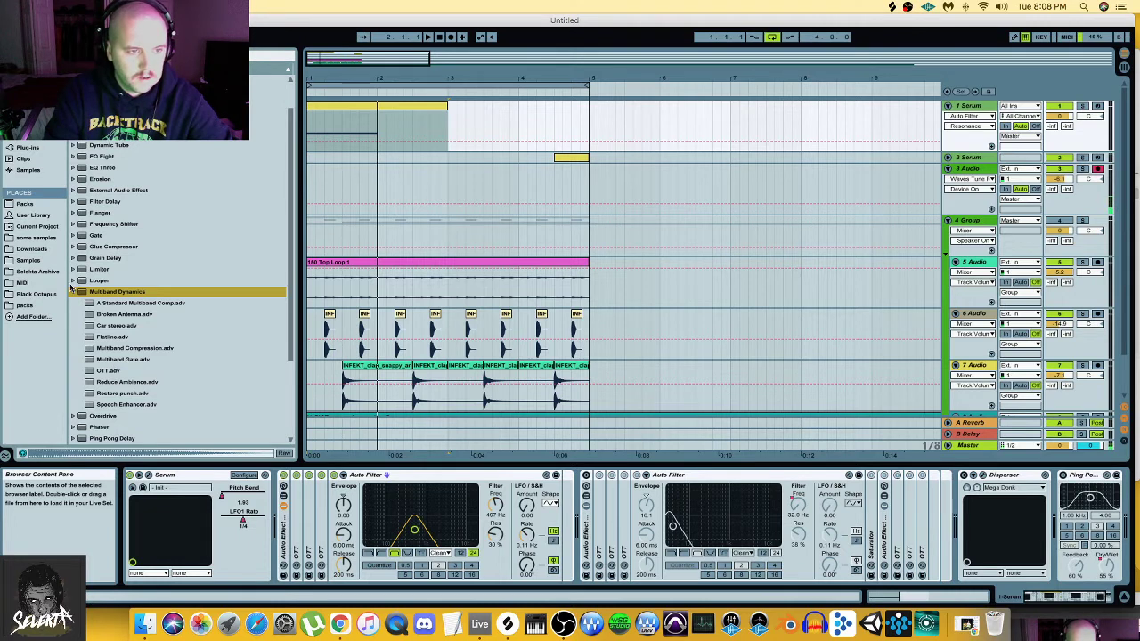
left_click(73, 292)
left_click_drag(95, 369, 576, 484)
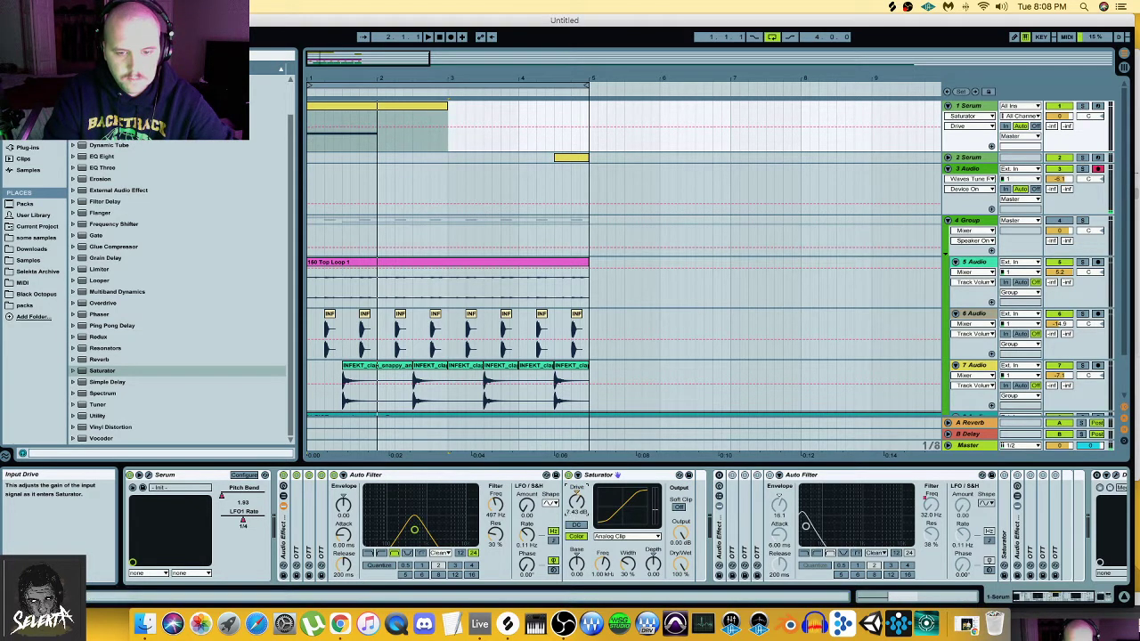
left_click(680, 507)
key("space")
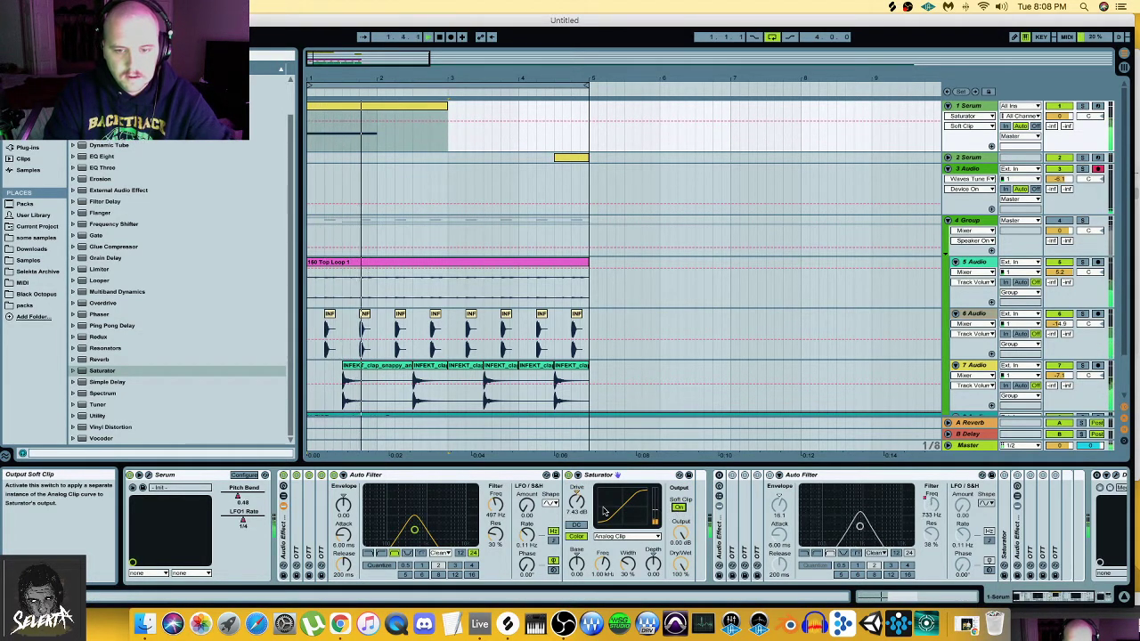
- Add three OTT presets in a row after the Saturator, fold them, and play the clip
left_click(75, 292)
left_click_drag(107, 371, 681, 521)
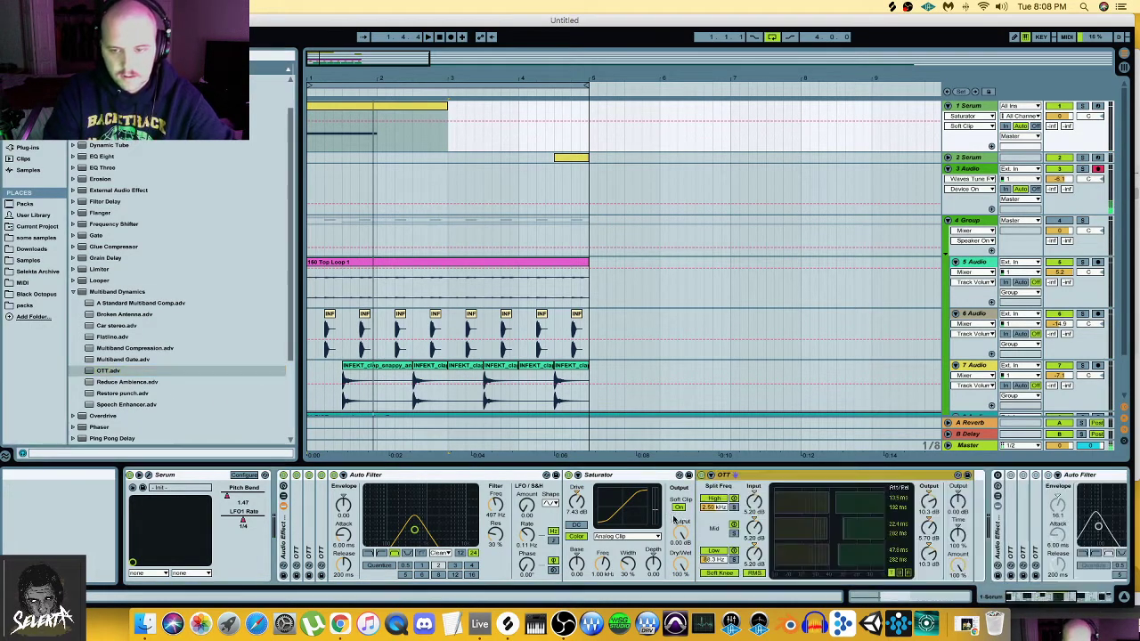
scroll(674, 519, "right", 2)
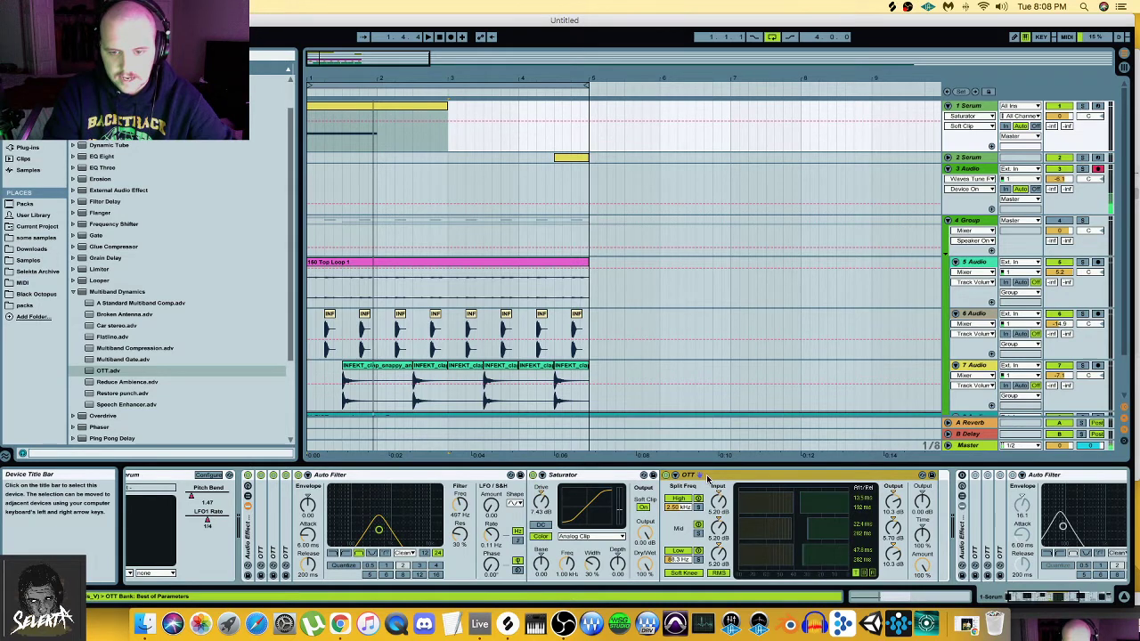
scroll(708, 480, "right", 10)
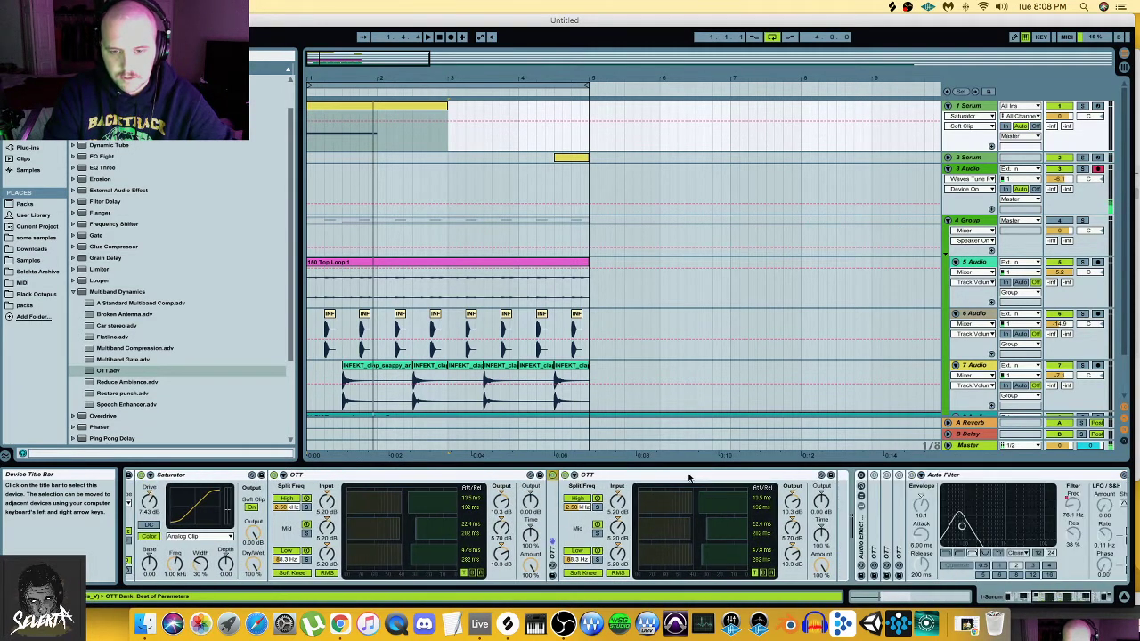
left_click(467, 478)
key("Delete")
key("space")
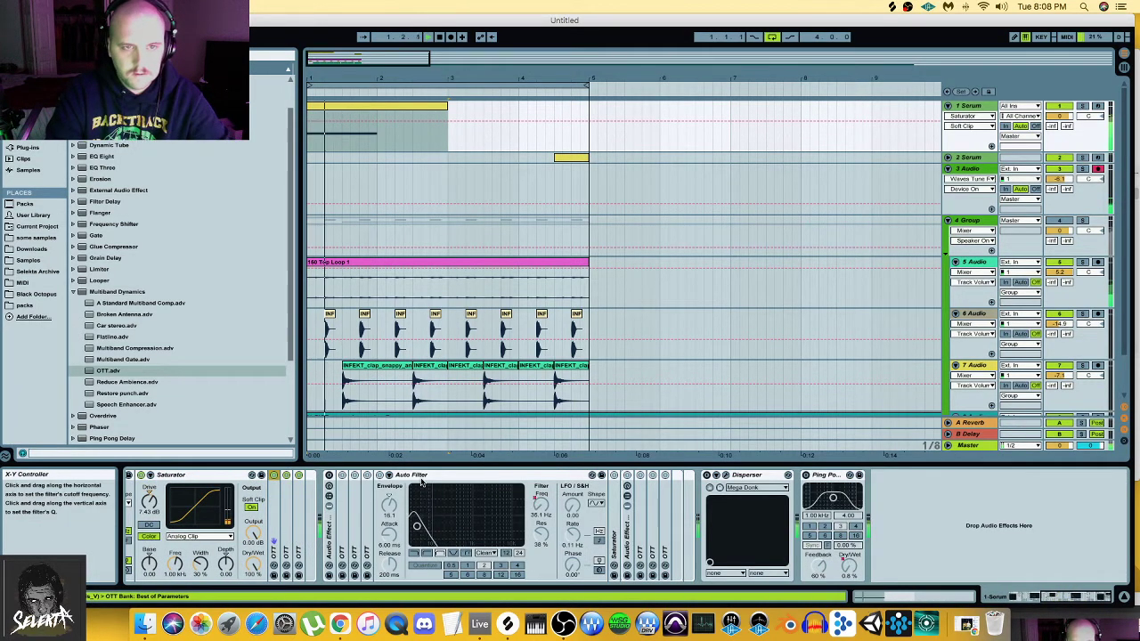
- Listen to the clip while reviewing the rebuilt device chain from the new Auto Filter onward
scroll(535, 525, "left", 3)
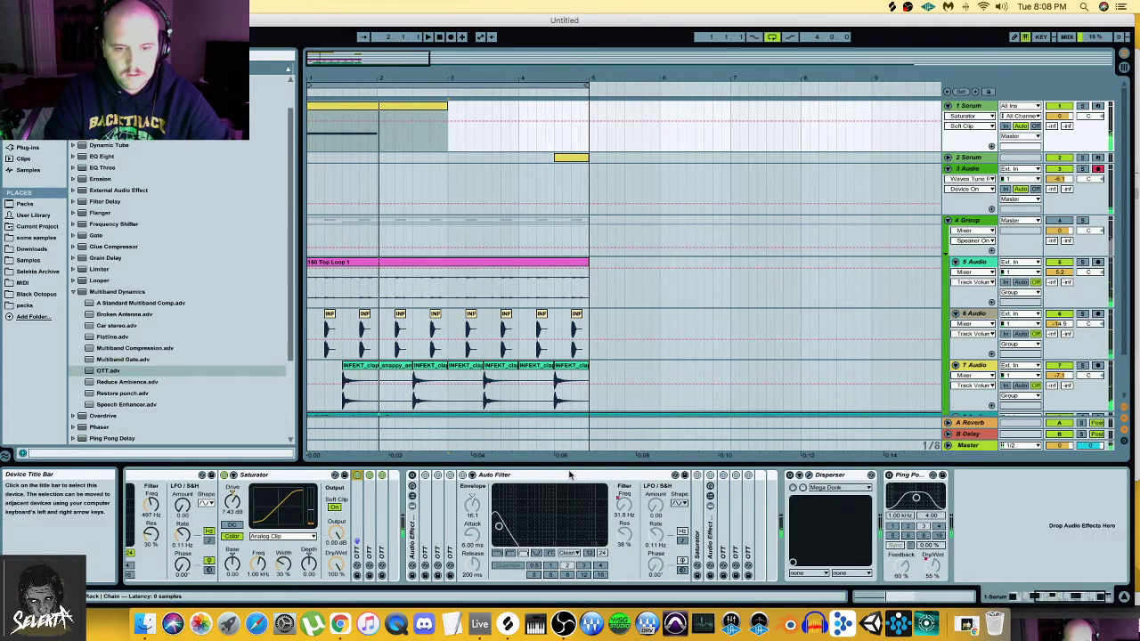
key("space")
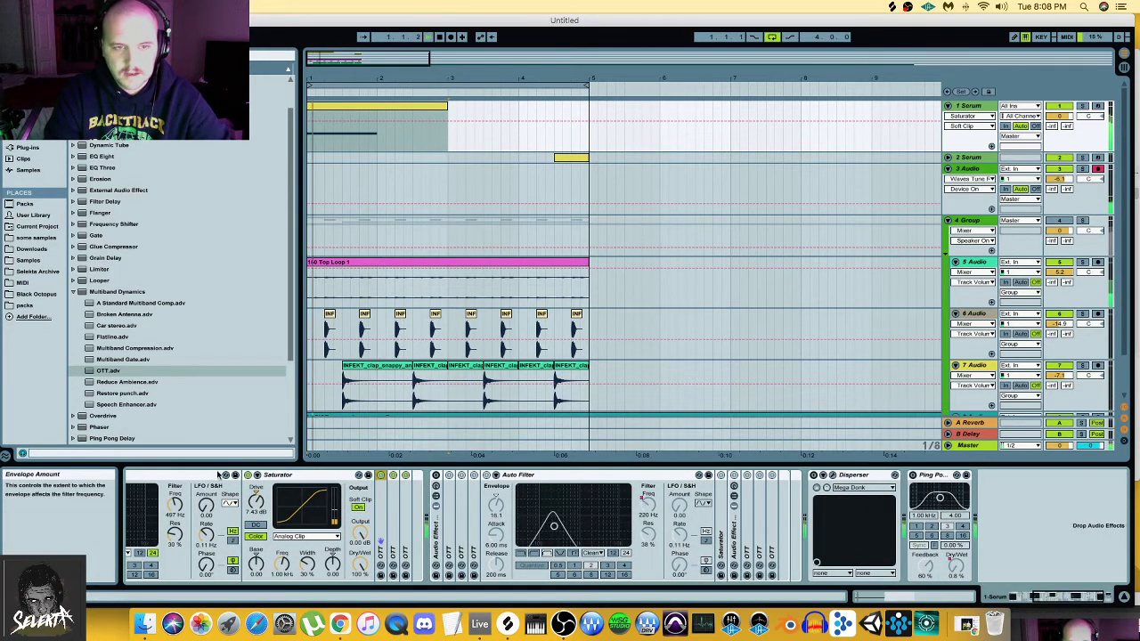
scroll(314, 526, "left", 3)
left_click(293, 507)
key("space")
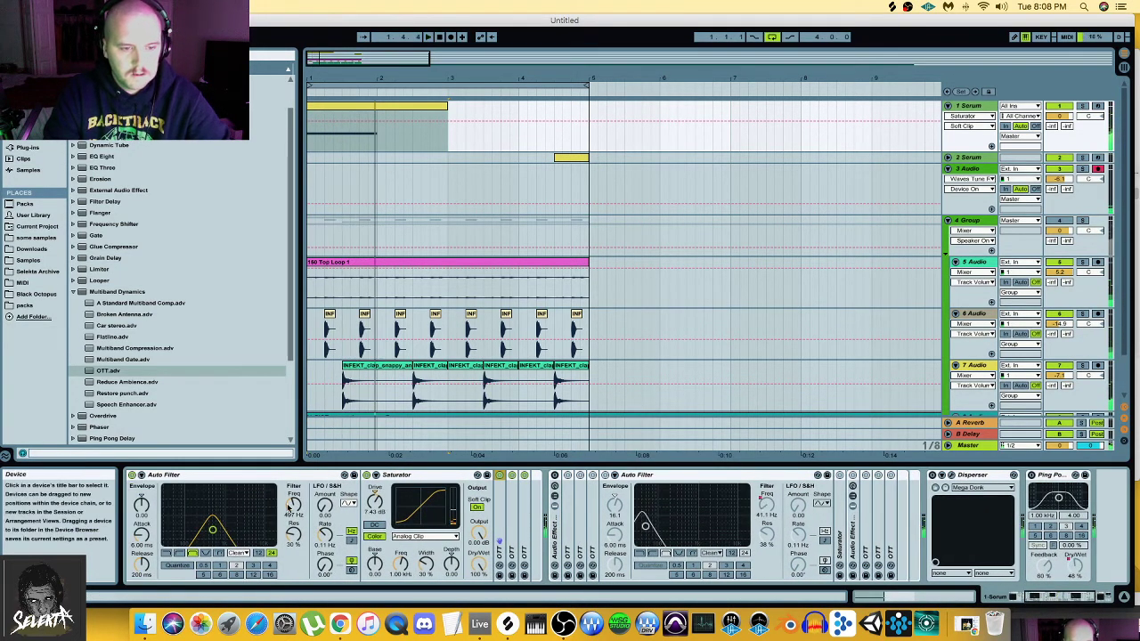
- Show the new Auto Filter's frequency automation on the first Serum track, without the extra automation lane
left_click_drag(328, 59, 331, 156)
left_click(991, 146)
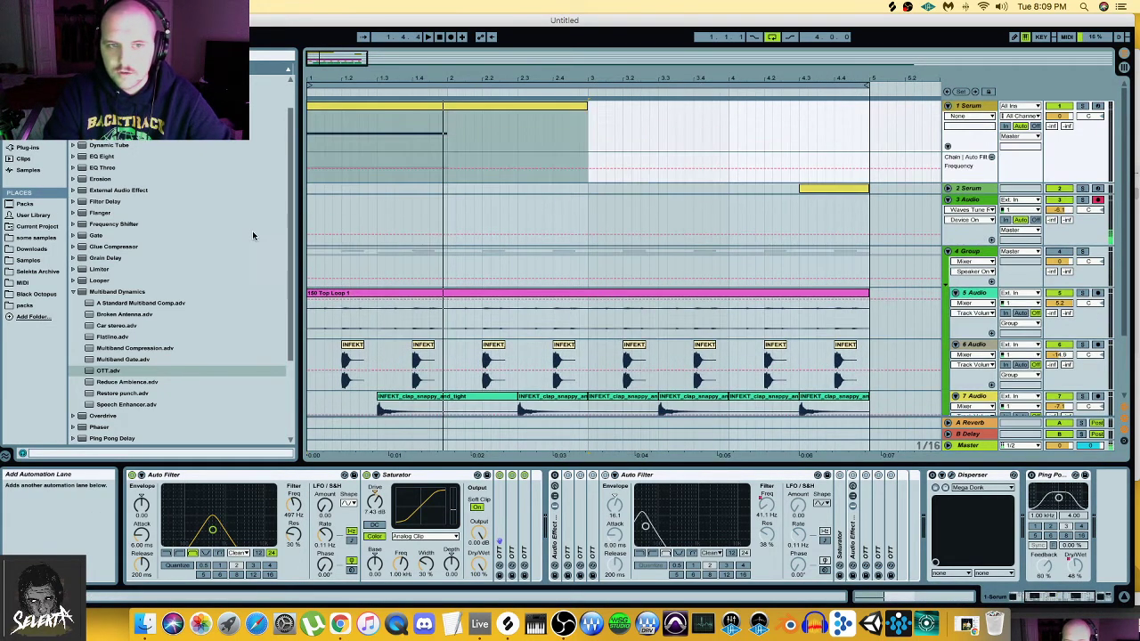
left_click(991, 156)
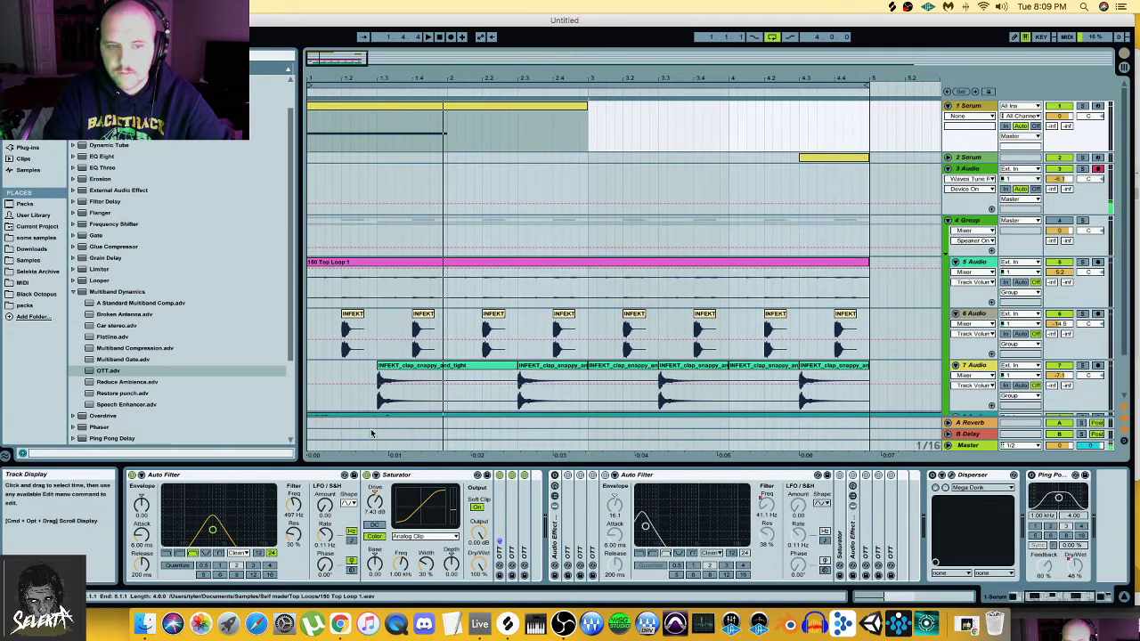
scroll(341, 523, "left", 3)
scroll(341, 523, "left", 2)
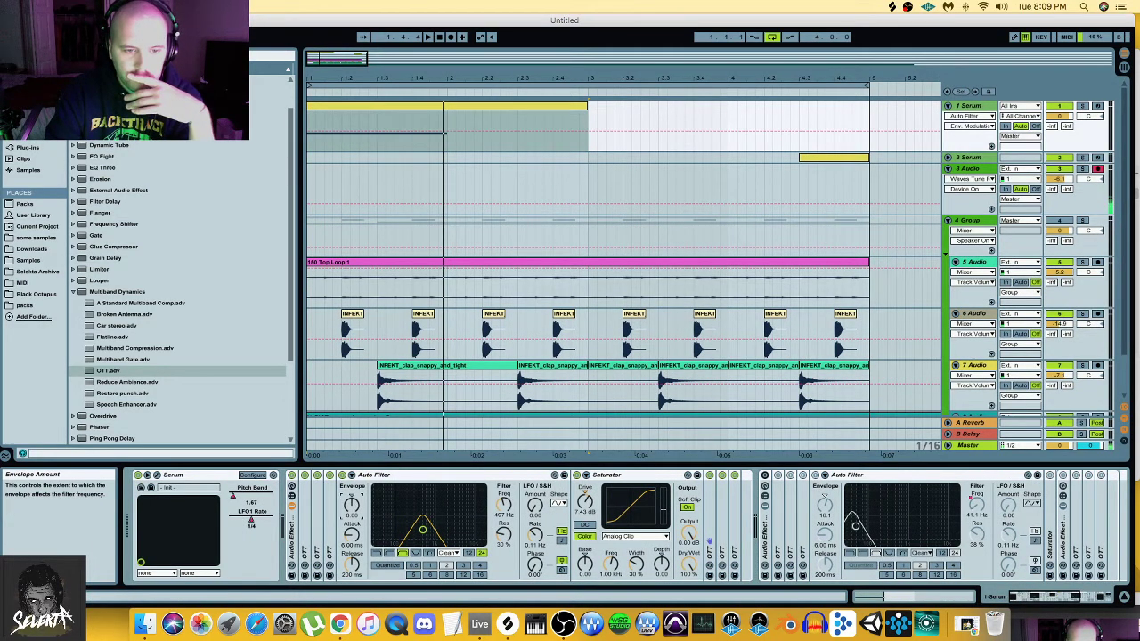
left_click(505, 504)
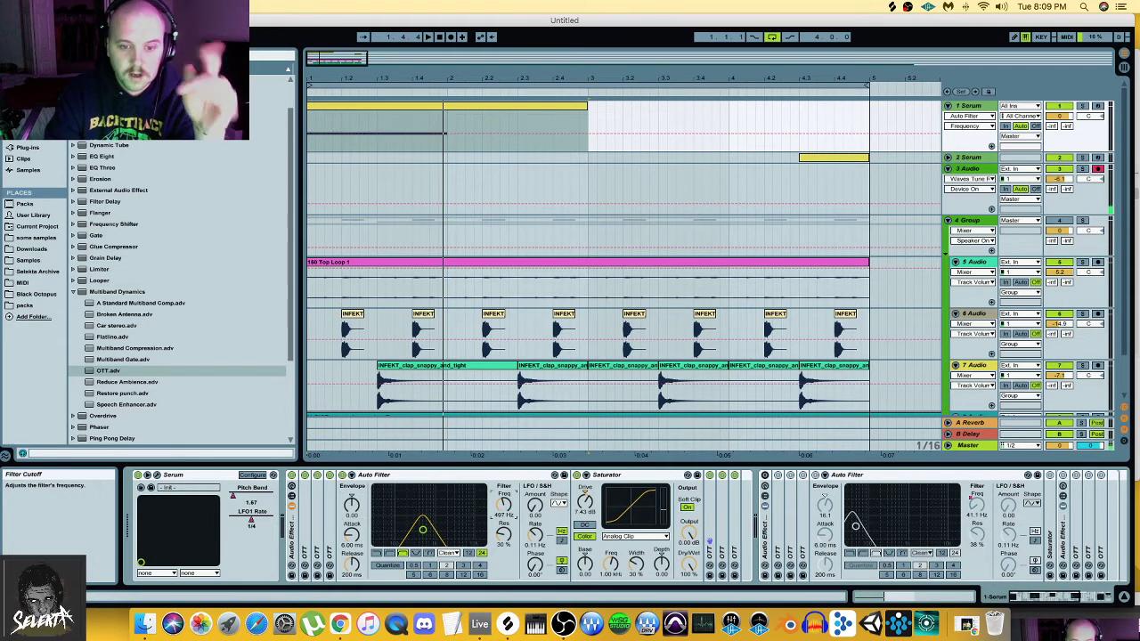
- Play the clip with the new Auto Filter's cutoff lowered, and set the cutoff to 293 Hz
left_click_drag(504, 504, 504, 543)
key("space")
key("space")
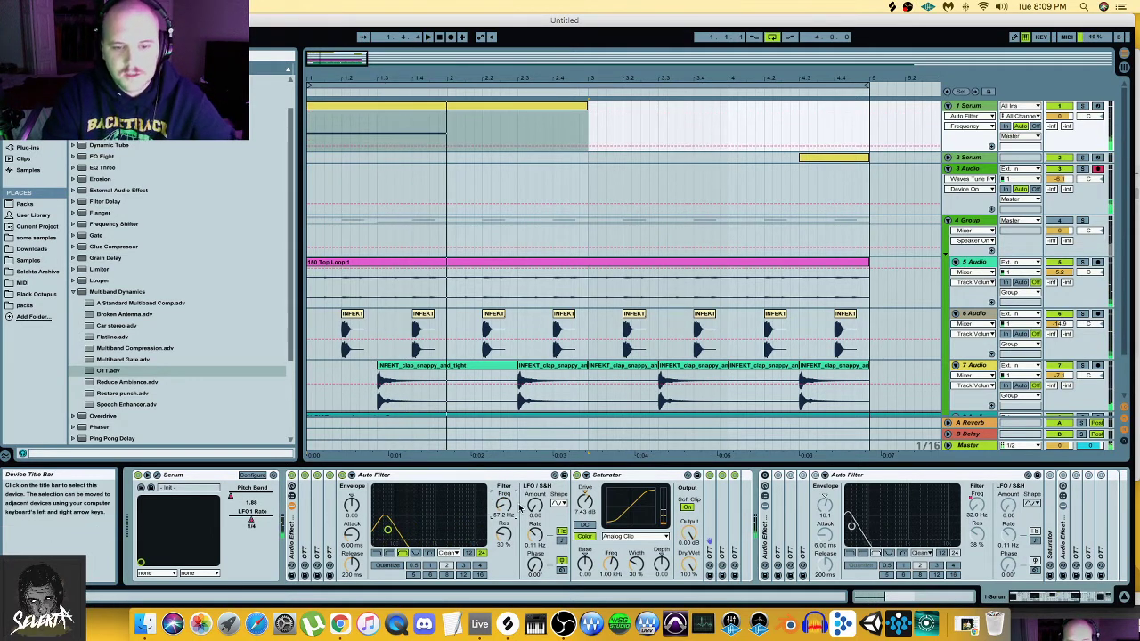
mouse_move(504, 504)
left_mouse_down()
mouse_move(504, 472)
mouse_move(504, 497)
left_mouse_up()
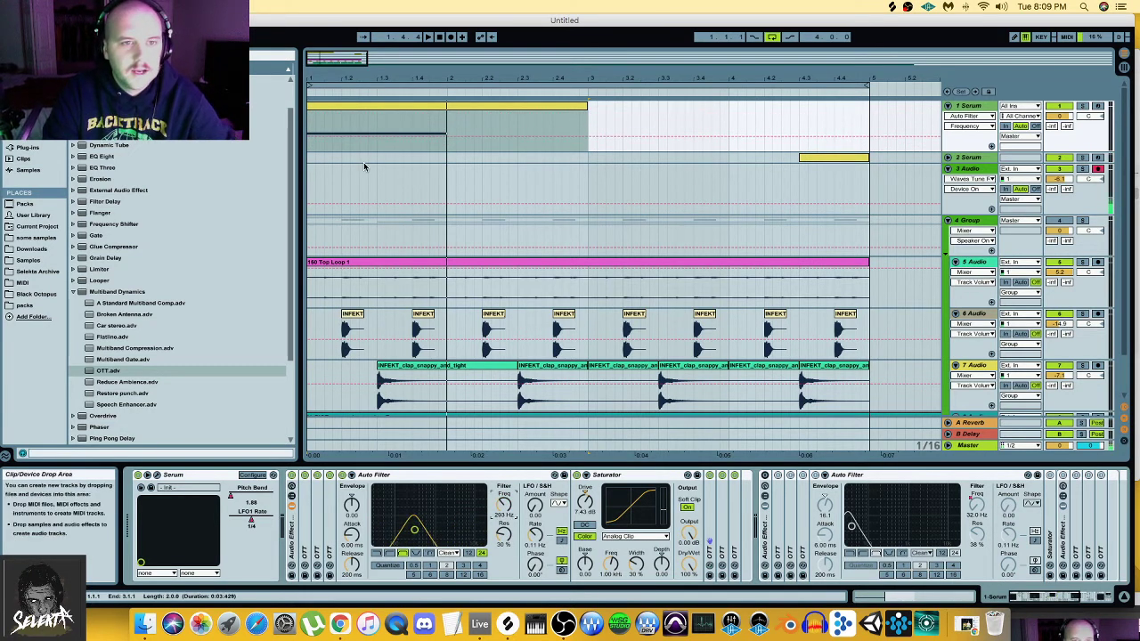
- Draw a single Auto Filter frequency automation peak over the first beat of the first Serum track and play it
mouse_move(316, 137)
left_mouse_down()
mouse_move(314, 151)
mouse_move(323, 131)
mouse_move(347, 150)
left_mouse_up()
left_click(311, 140)
key("space")
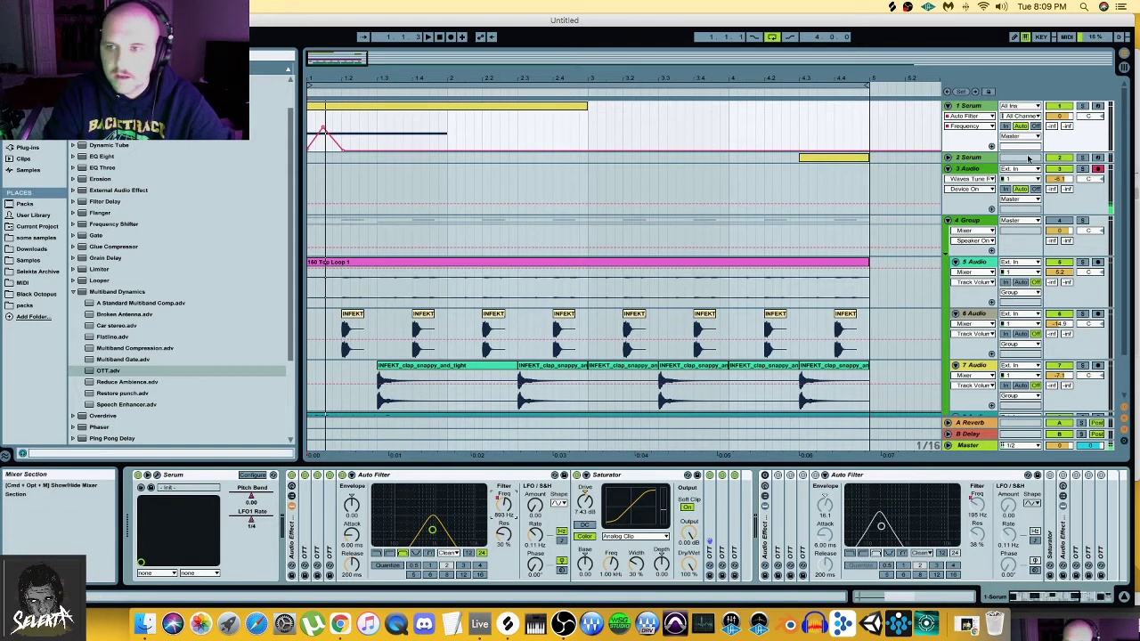
- Select the first beat's frequency automation and move the envelope into its own automation lane
left_click_drag(341, 134, 316, 145)
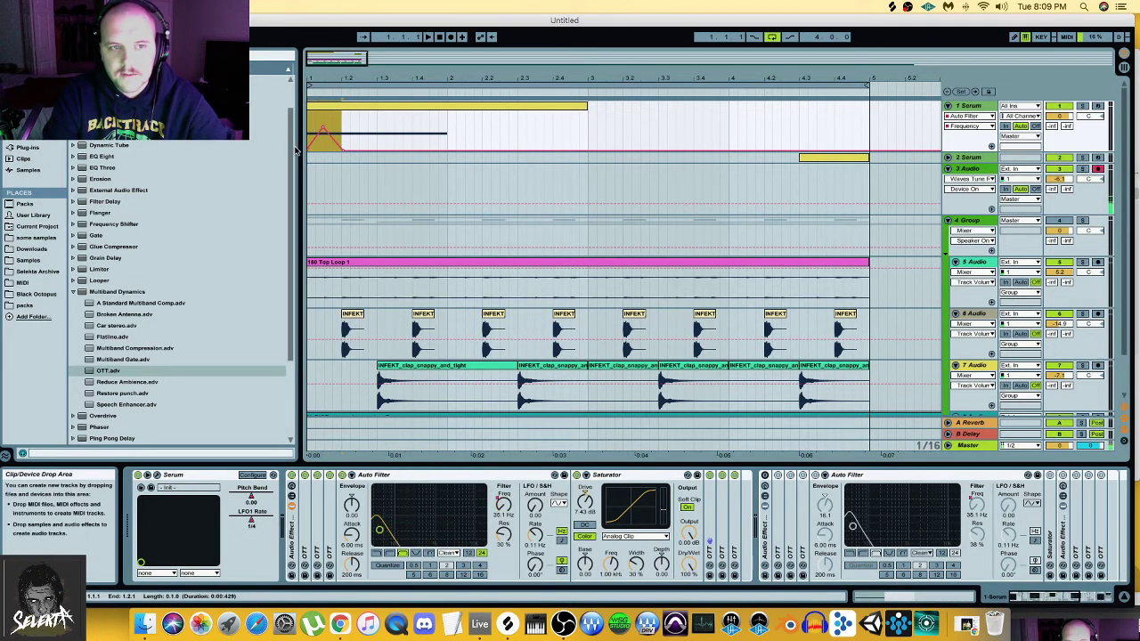
left_click(992, 146)
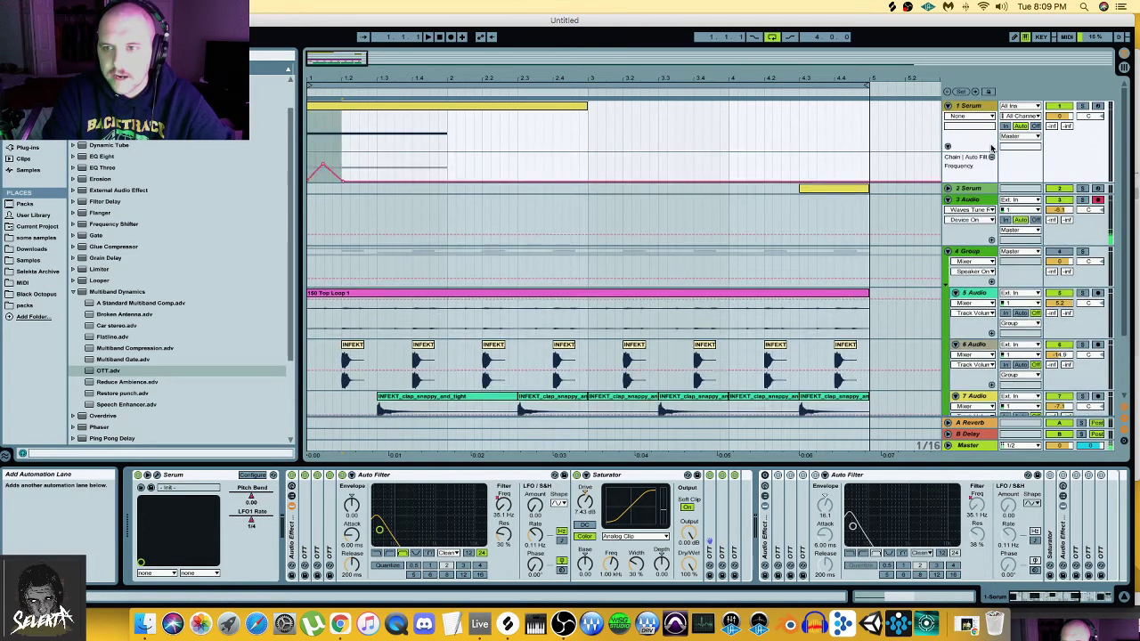
left_click(330, 159)
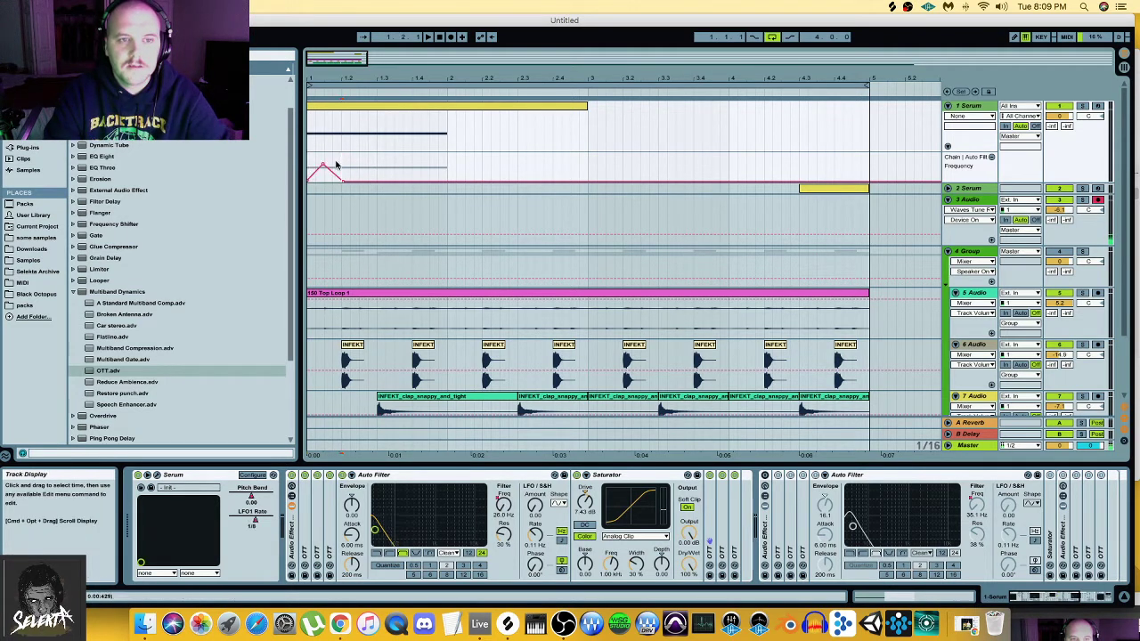
key("super+d")
key("super+d")
key("super+d")
key("super+z")
key("super+z")
key("super+z")
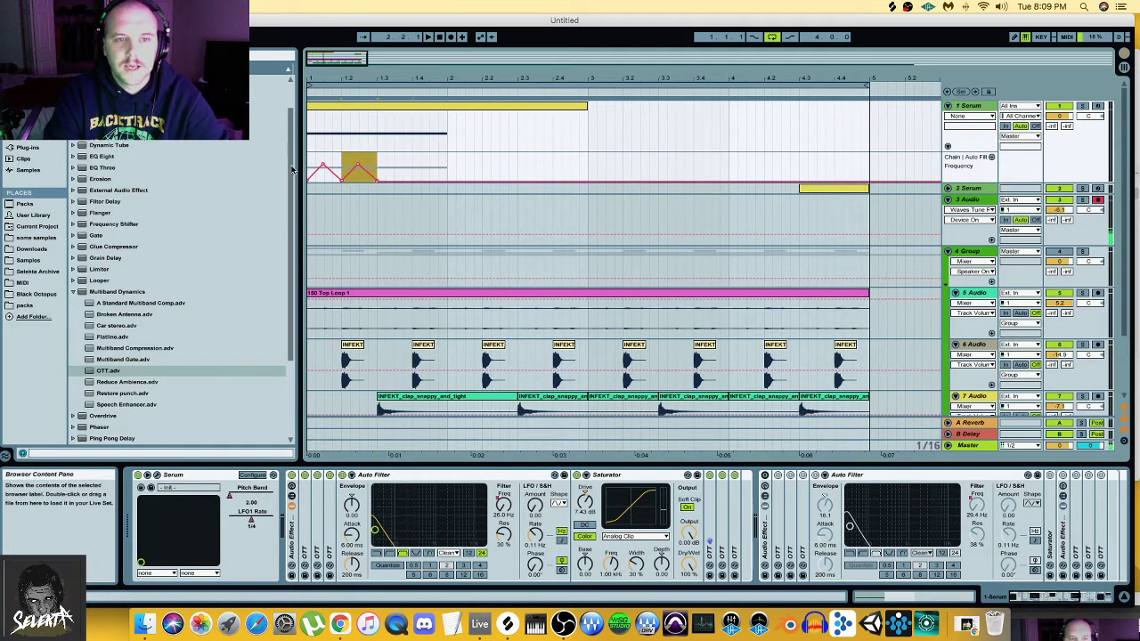
- Shift the first beat's frequency peak earlier with a longer decay, and duplicate the shape onto the second beat
key("space")
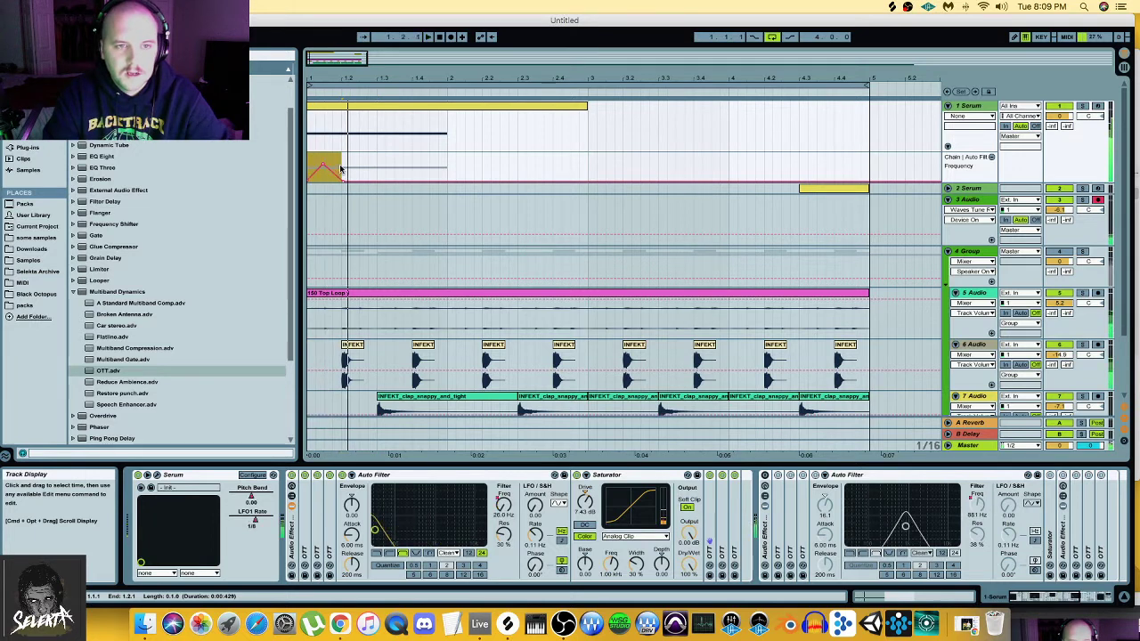
key("space")
left_click(342, 169)
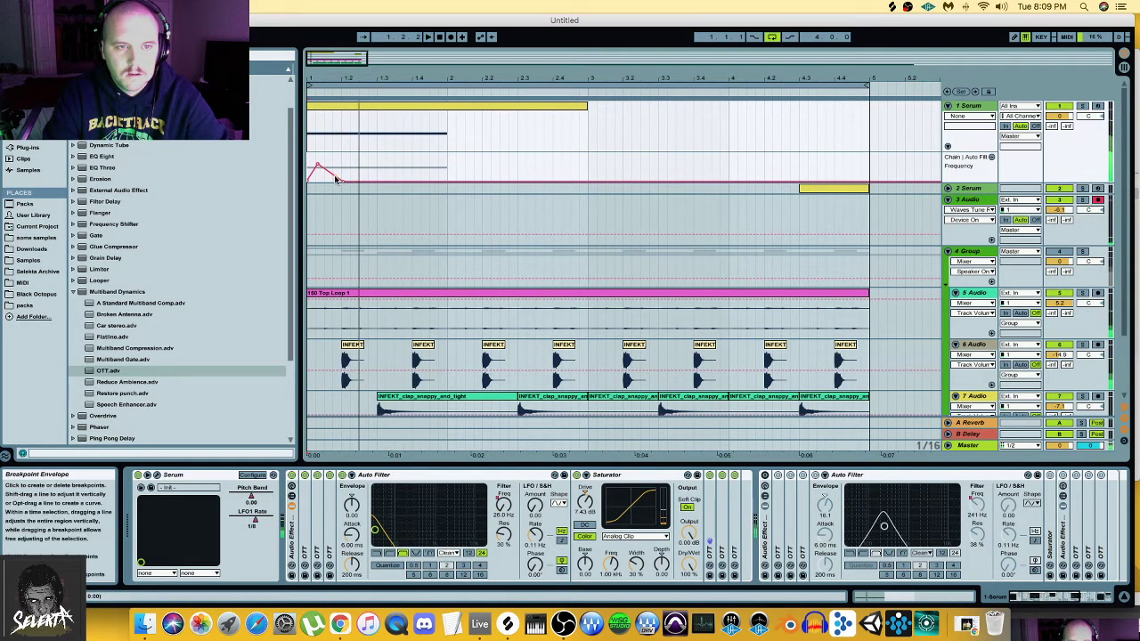
left_click_drag(342, 175, 308, 174)
key("super+d")
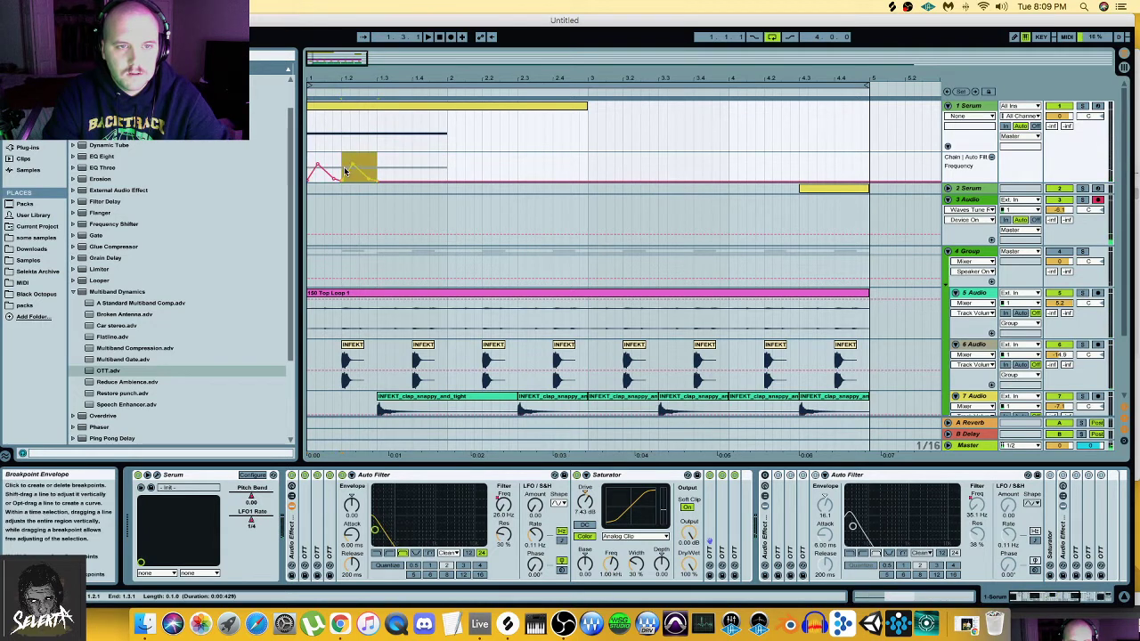
- Reshape the second beat's frequency automation into two separate peaks with a dip at 1.2.3, and play it
left_click(345, 163)
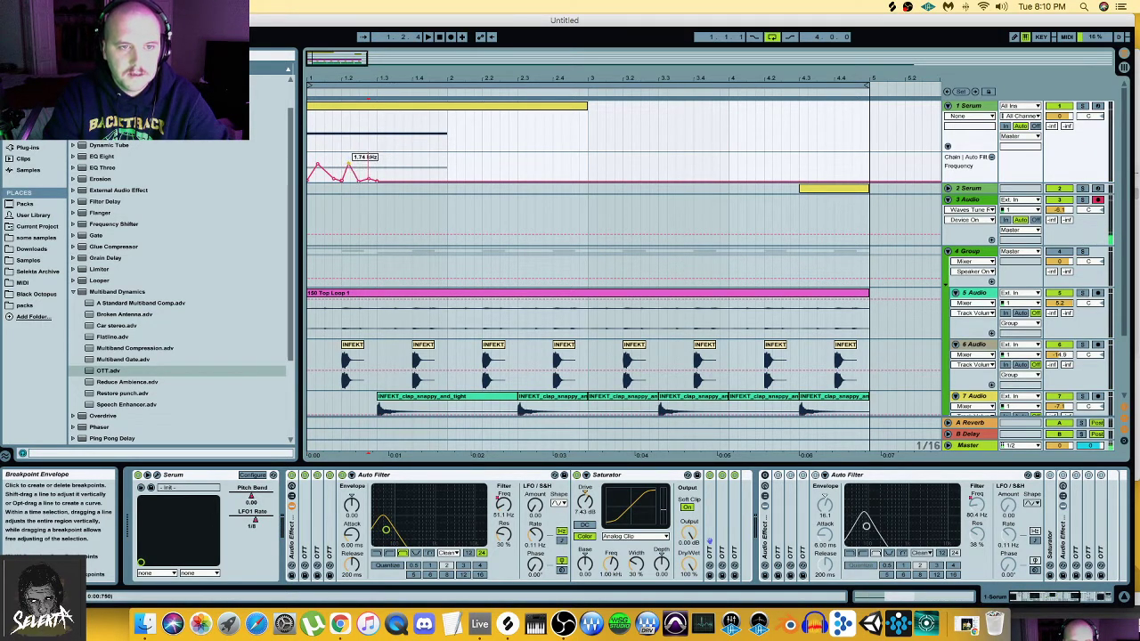
left_click_drag(342, 169, 359, 171)
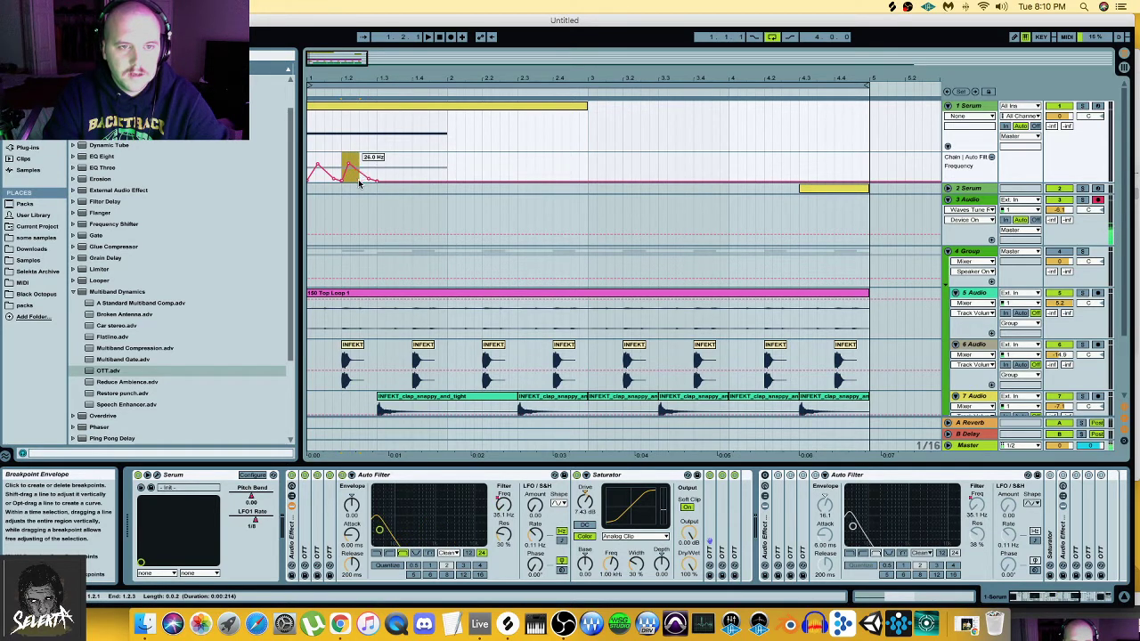
left_click(361, 182)
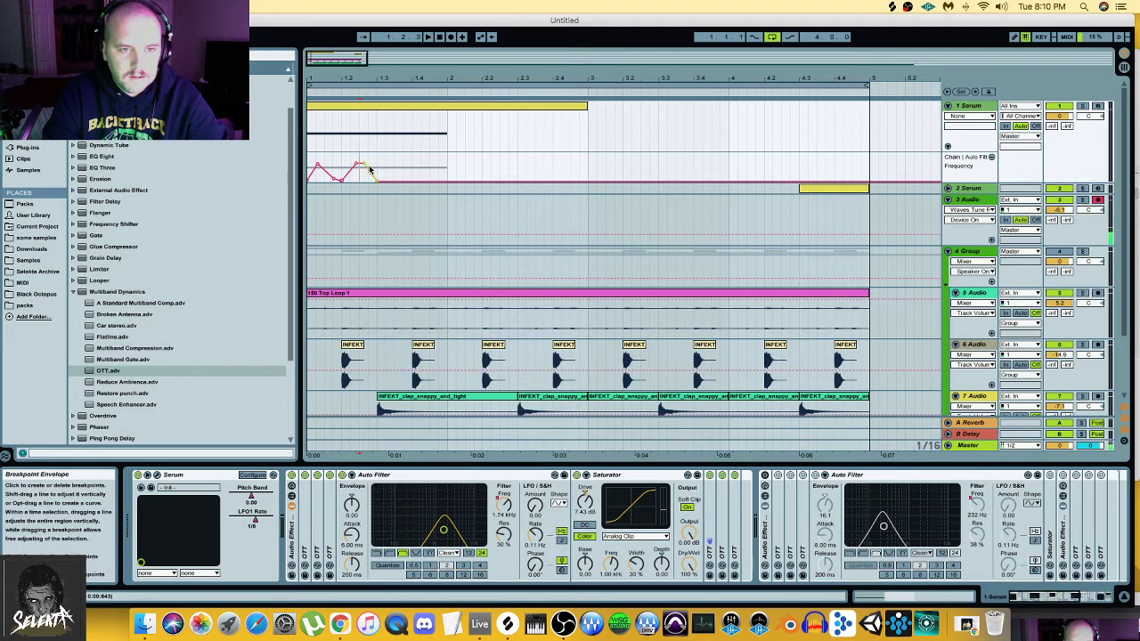
left_click_drag(363, 167, 362, 178)
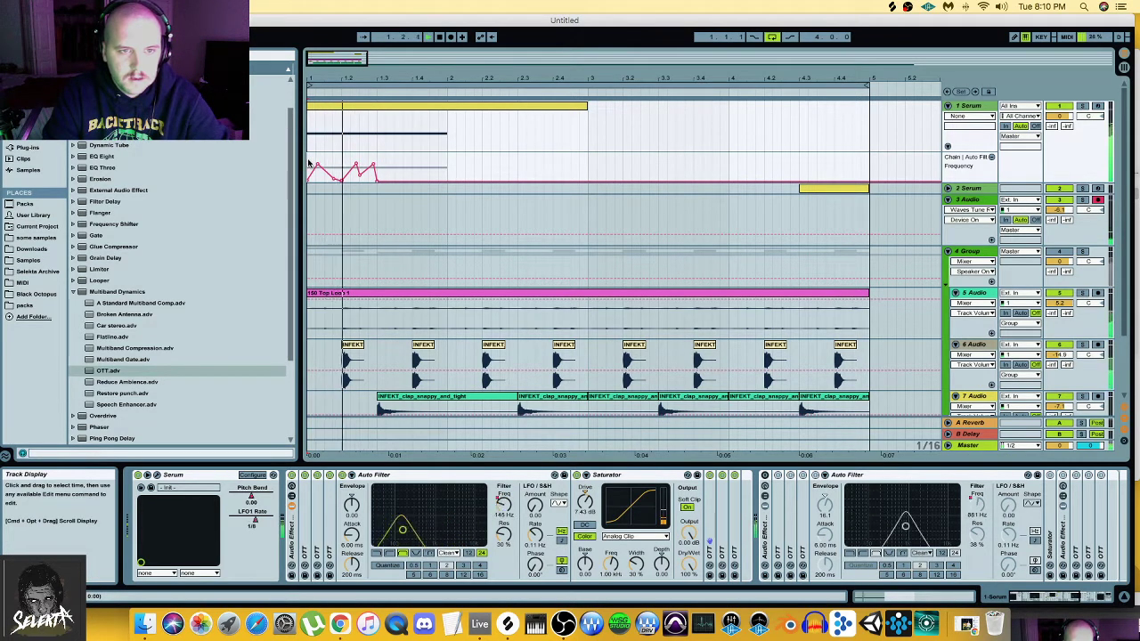
key("space")
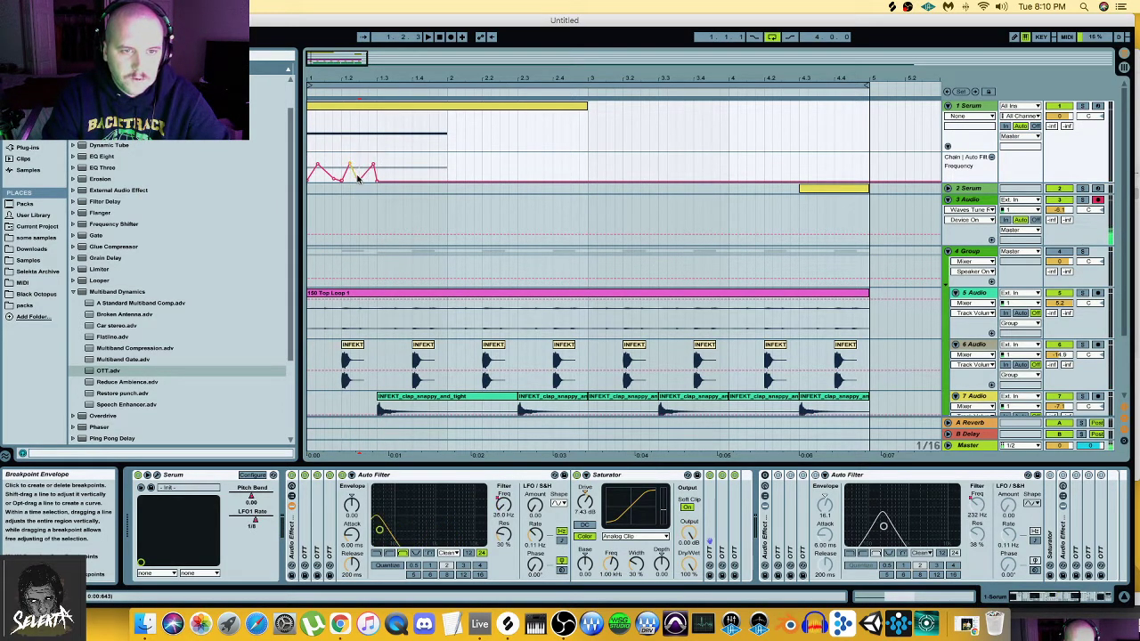
- Shift the second beat's two frequency peaks earlier and narrow the first one, checking the changes in playback
left_click_drag(359, 180, 340, 173)
left_click(312, 166)
key("space")
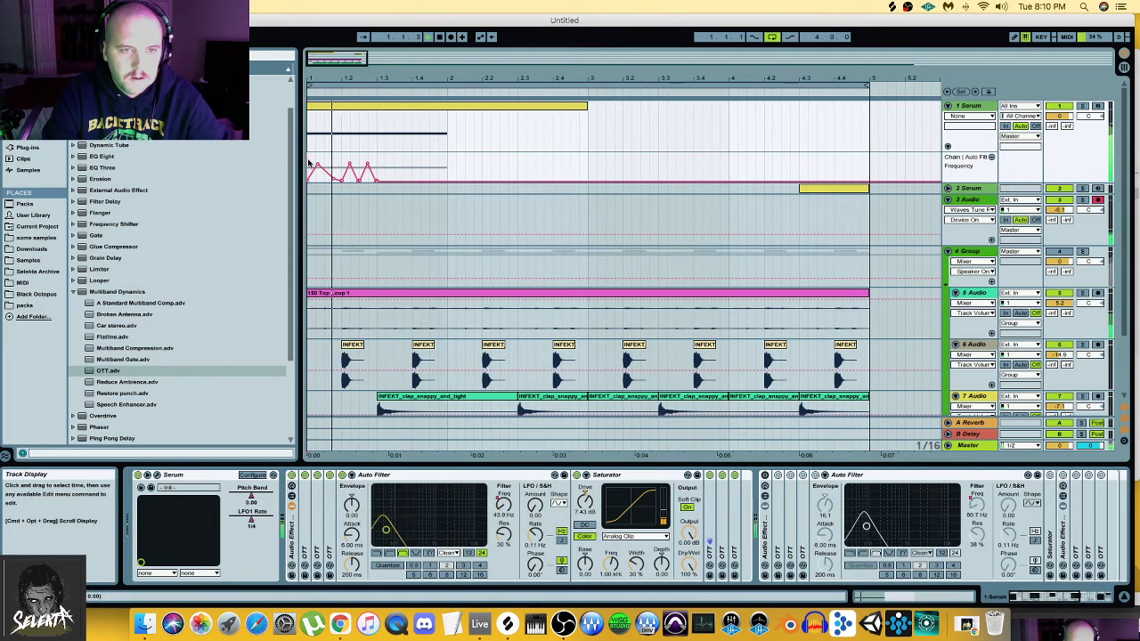
key("space")
key("space")
left_click_drag(350, 165, 361, 165)
key("space")
key("space")
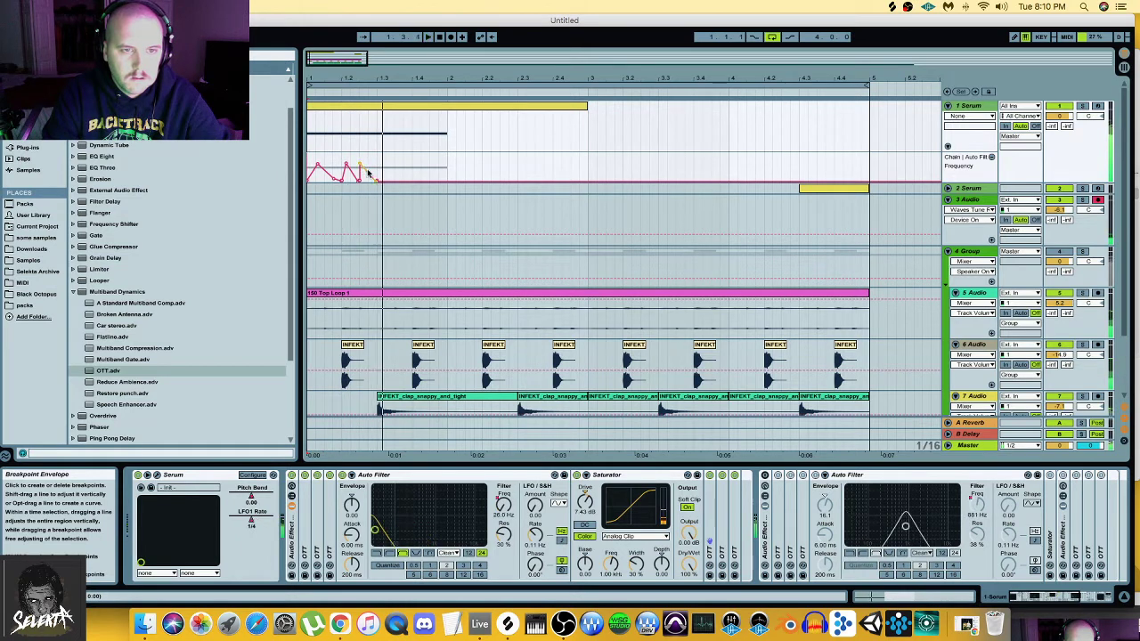
key("space")
key("space")
key("space")
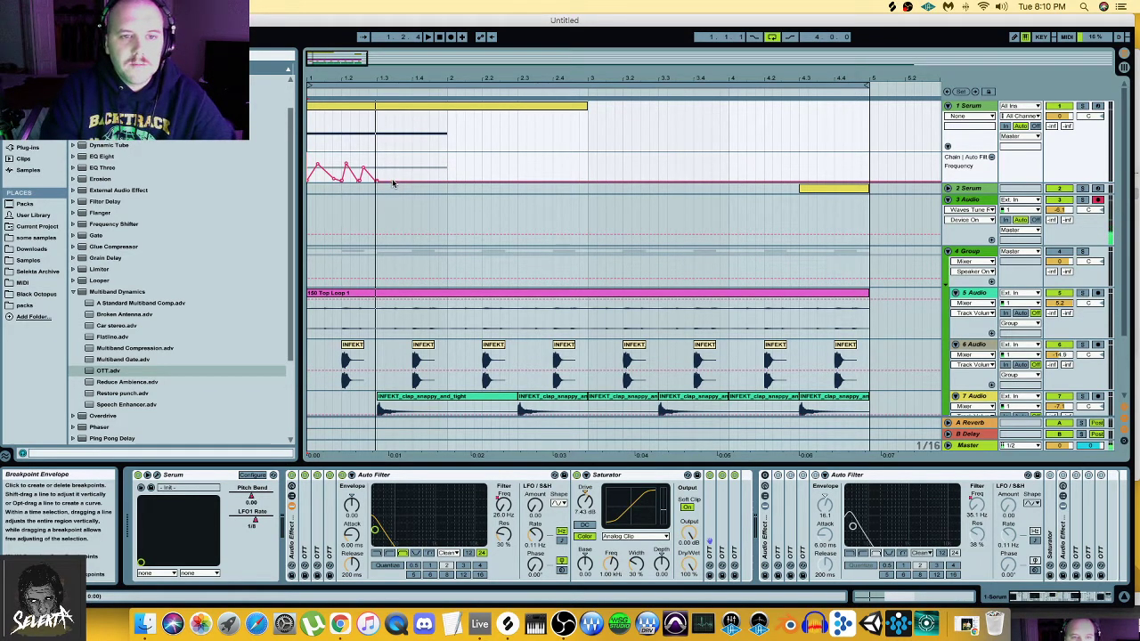
- Draw one wider frequency peak from 1.3 down to the start of bar 2 and play the clip
mouse_move(406, 182)
left_mouse_down()
mouse_move(406, 166)
mouse_move(424, 182)
left_mouse_up()
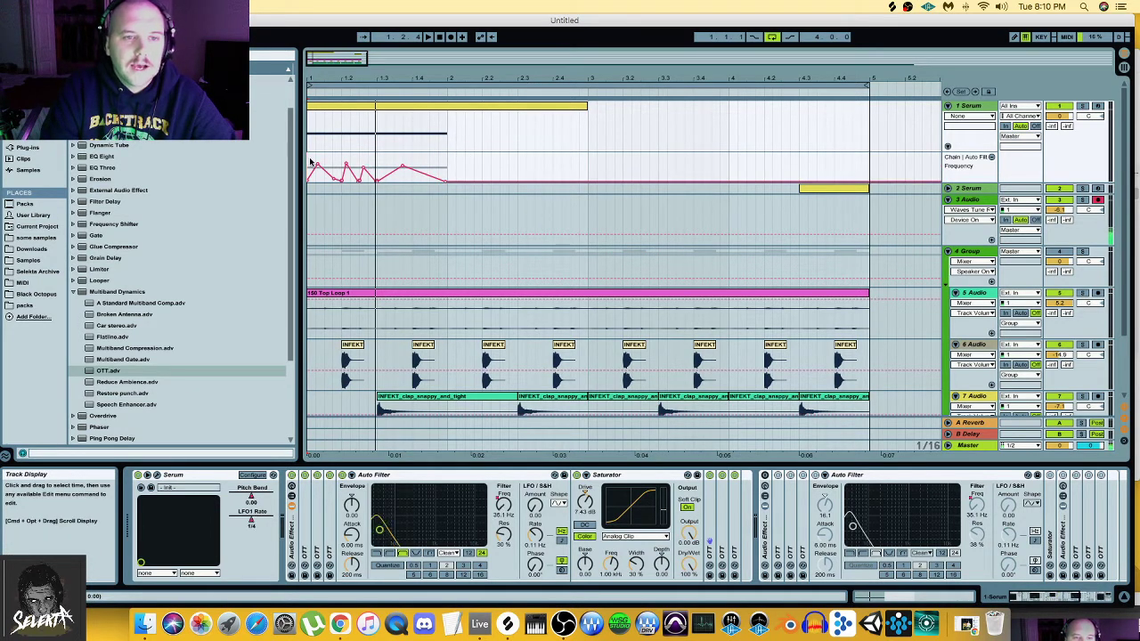
key("space")
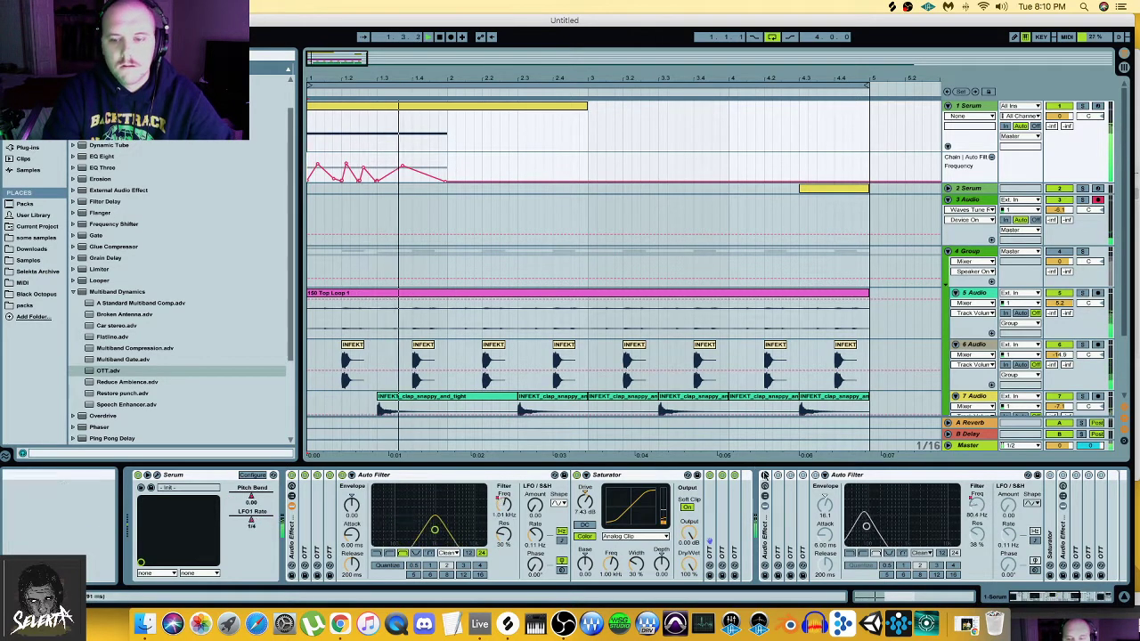
scroll(766, 481, "right", 10)
key("space")
- Show the Ping Pong Delay's Dry/Wet automation on the first Serum track and examine it before and after bar 2
left_click(806, 475)
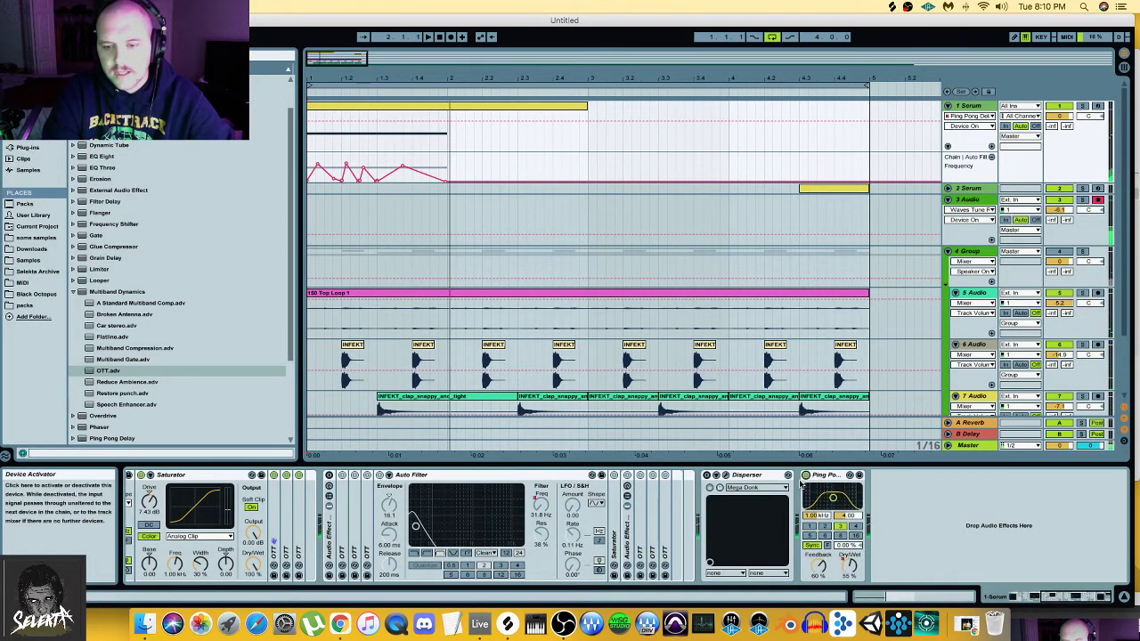
left_click(844, 567)
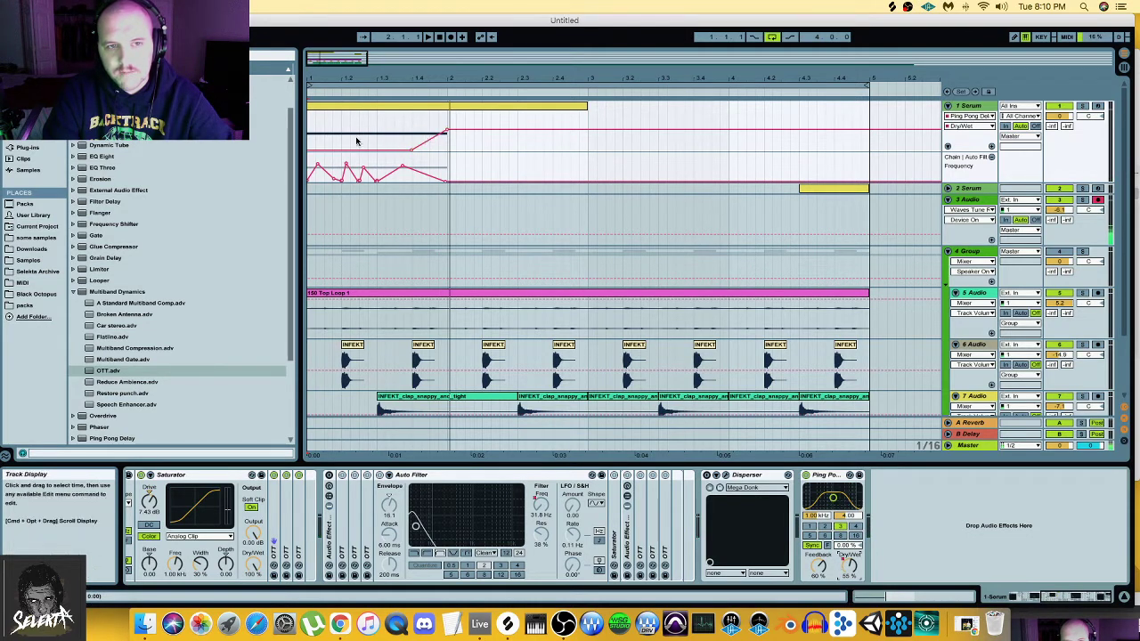
mouse_move(310, 133)
left_mouse_down()
mouse_move(438, 129)
mouse_move(319, 135)
left_mouse_up()
left_click(309, 136)
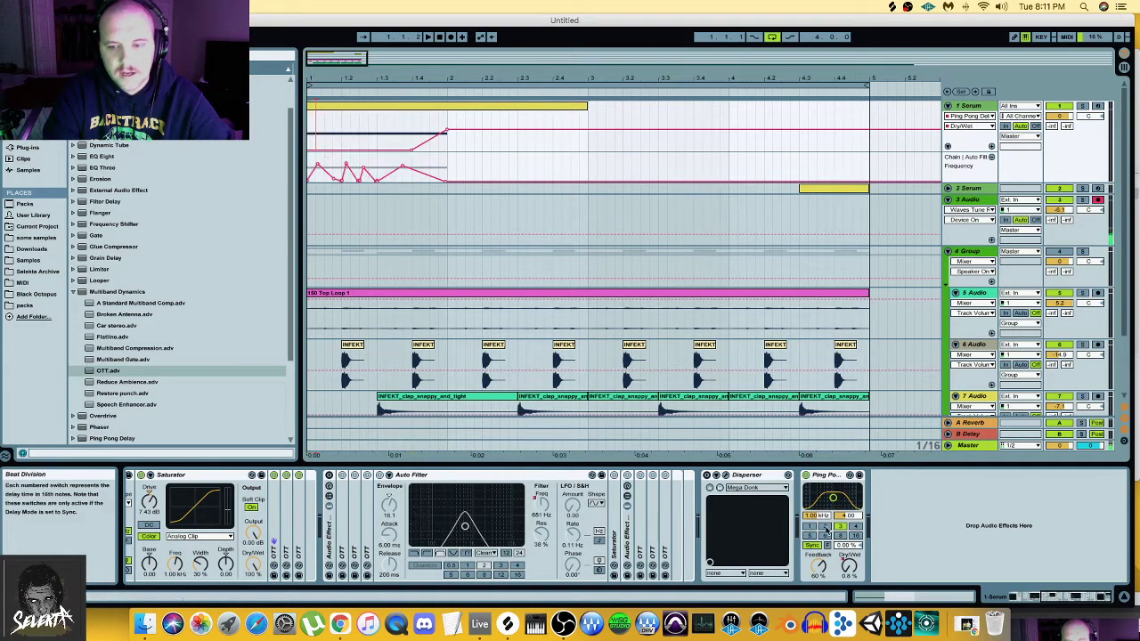
left_click_drag(308, 137, 454, 145)
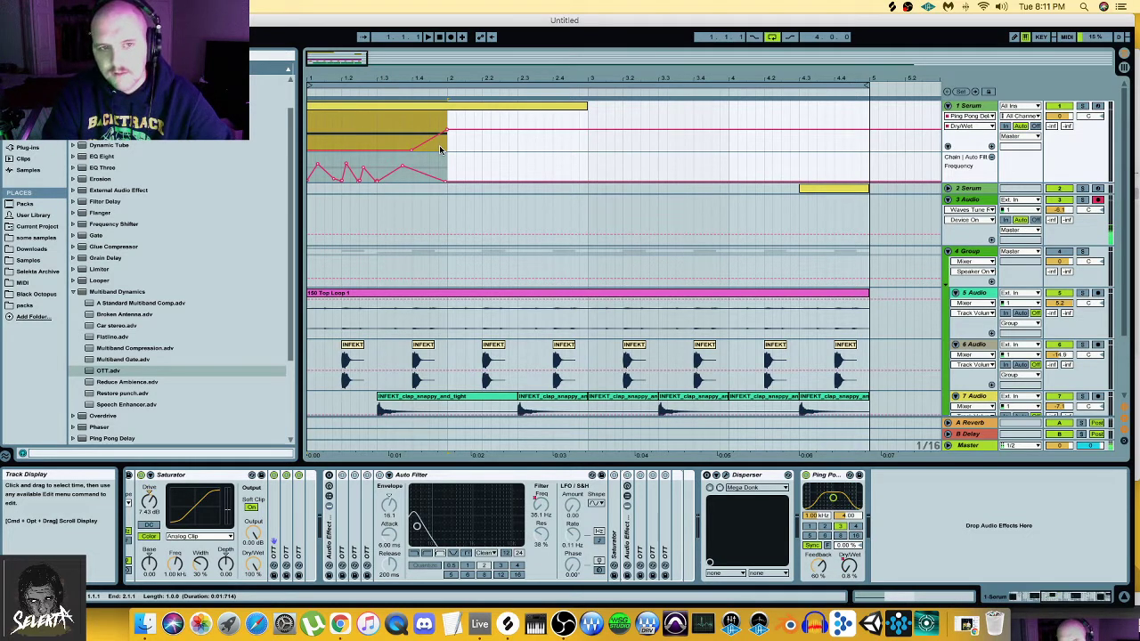
left_click(407, 138)
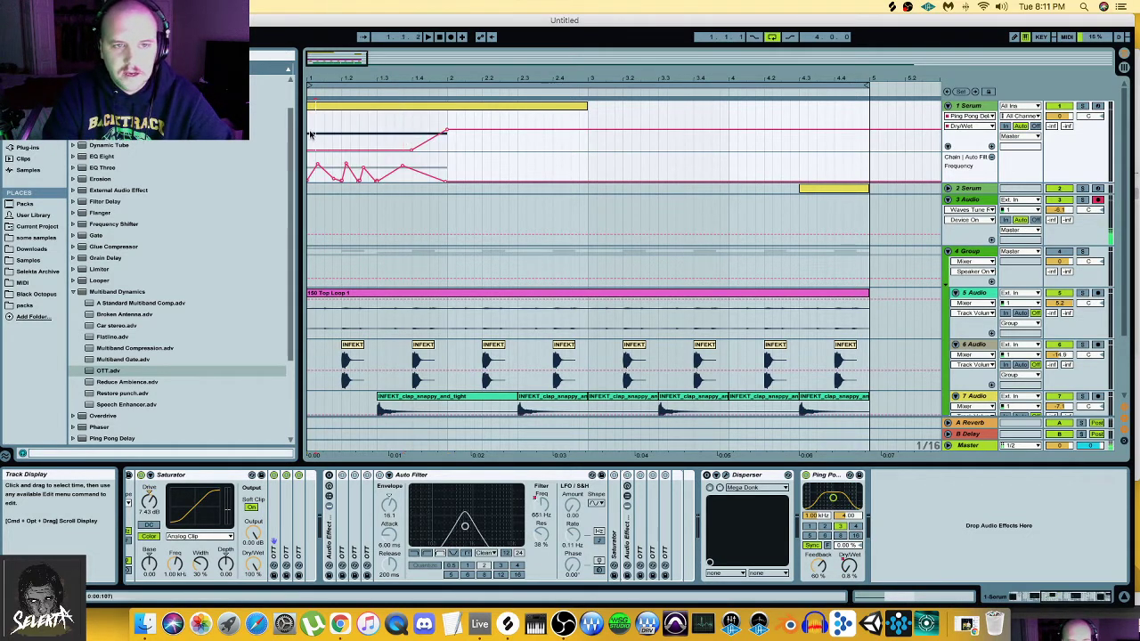
left_click_drag(309, 134, 448, 134)
left_click_drag(448, 129, 874, 239)
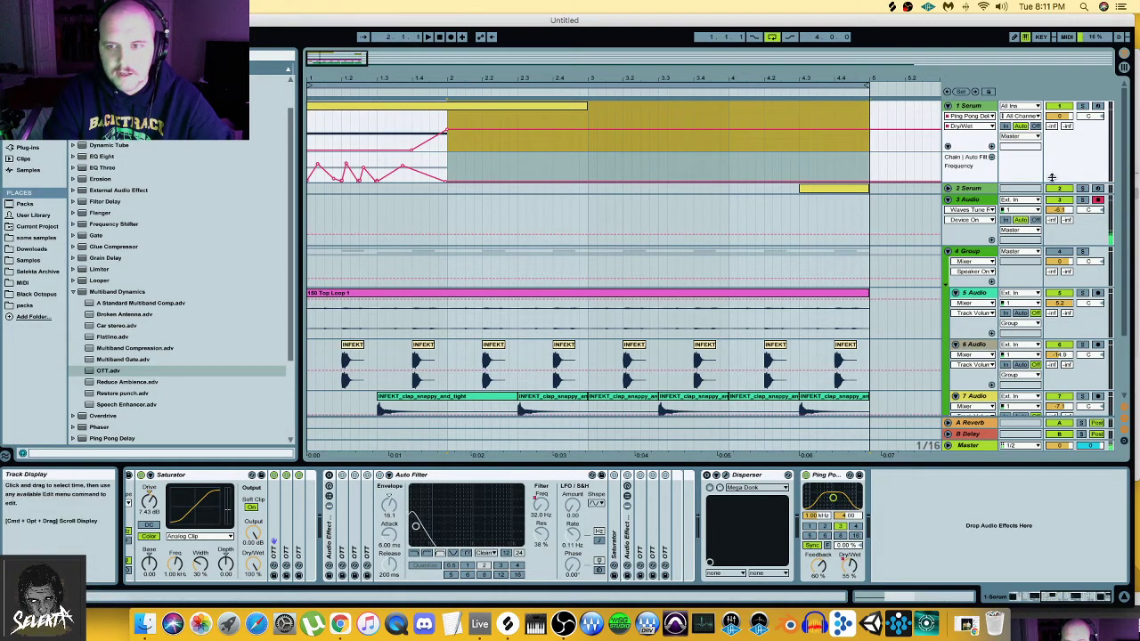
- Unfold the second Serum track to show its automation, and duplicate the first Serum track
left_click(949, 189)
left_click(839, 192)
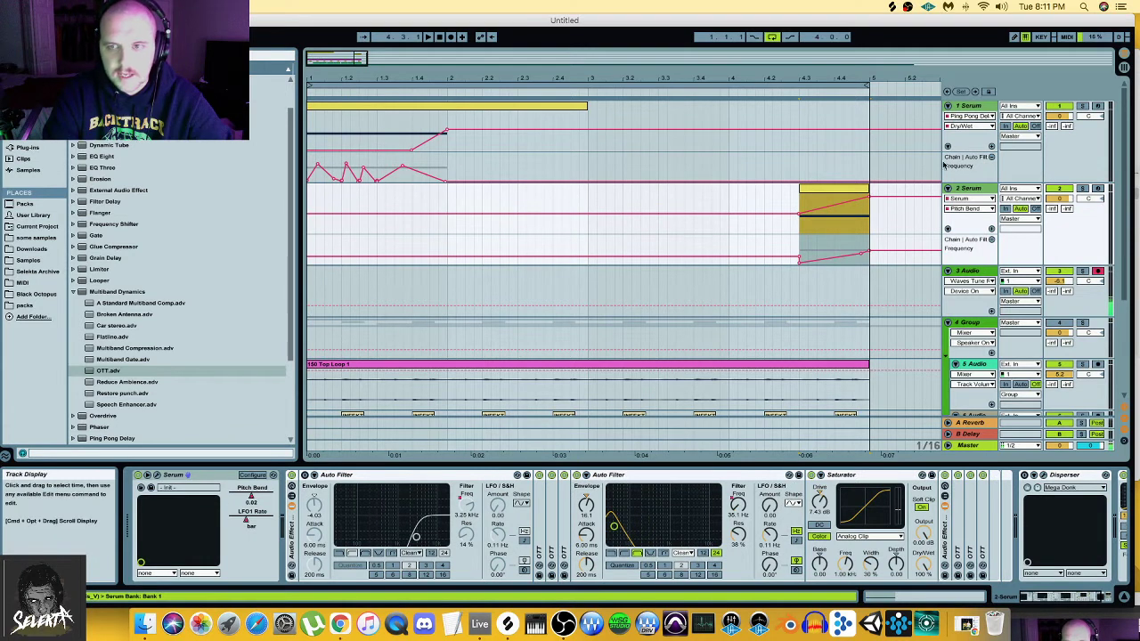
left_click(974, 106)
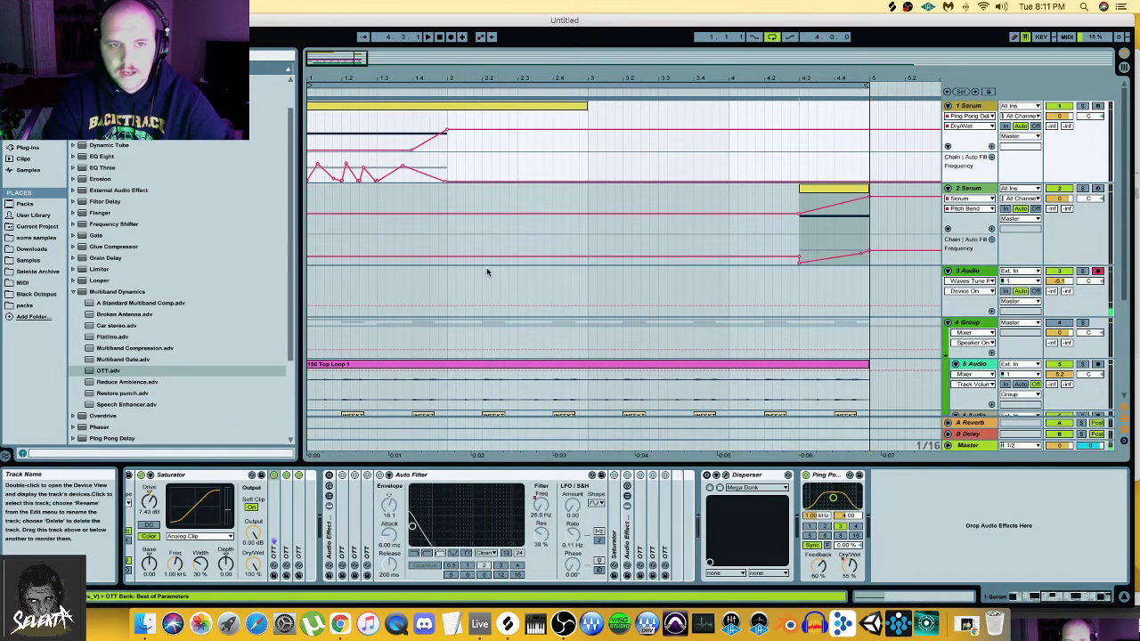
key("super+d")
- Move the duplicated track's clip with its automation from bar 1 to 4.3, and deactivate the third Serum track
left_click(370, 196)
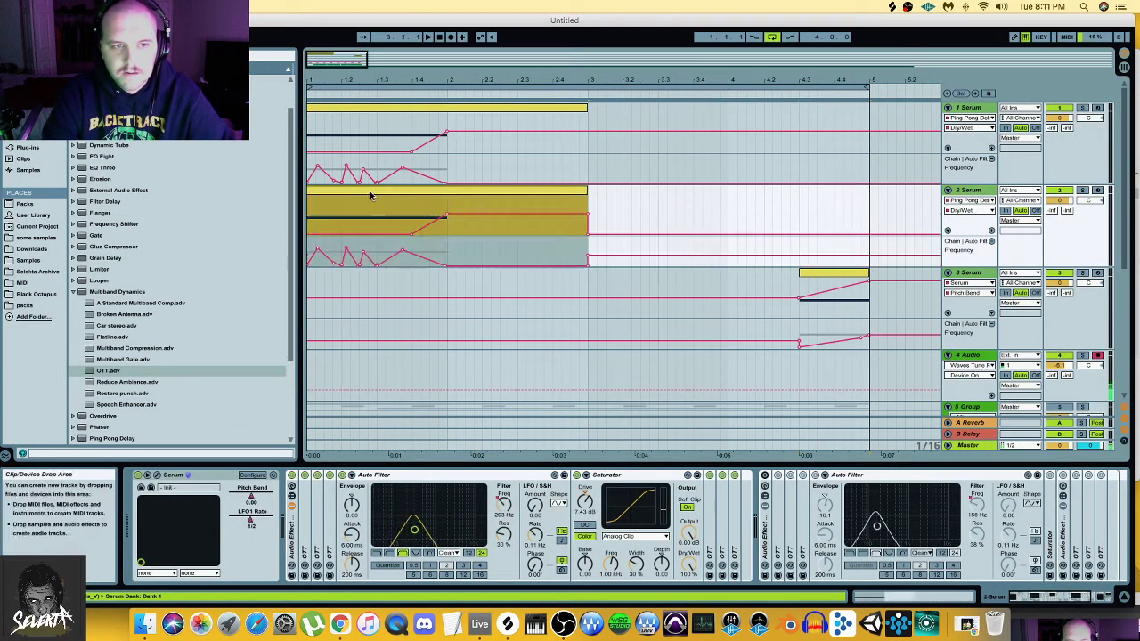
key("Delete")
left_click(797, 219)
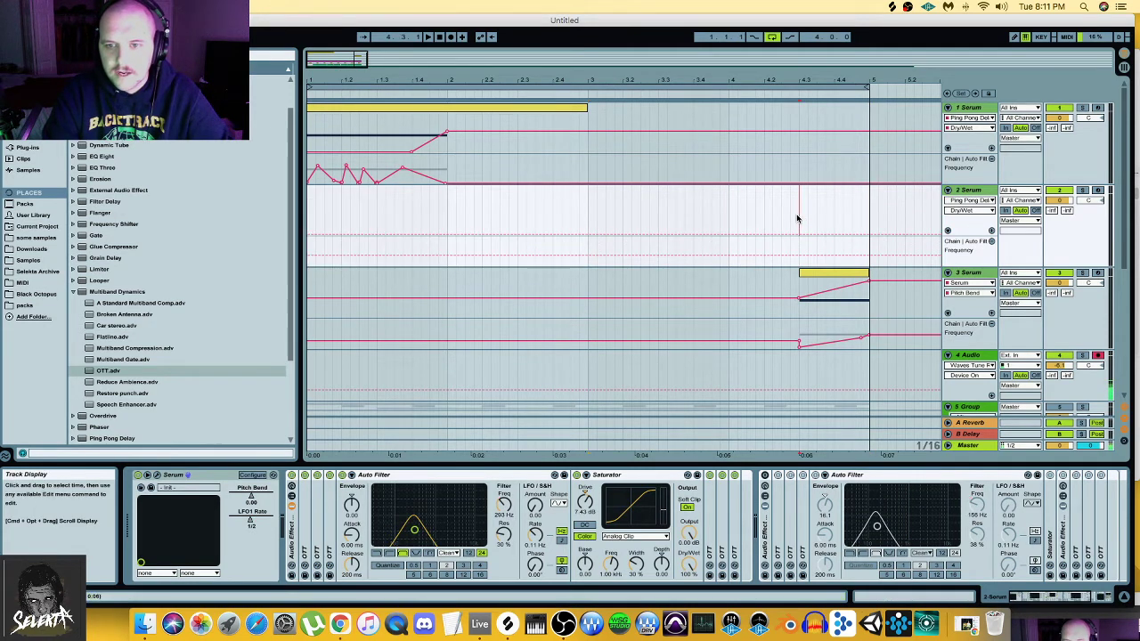
key("super+v")
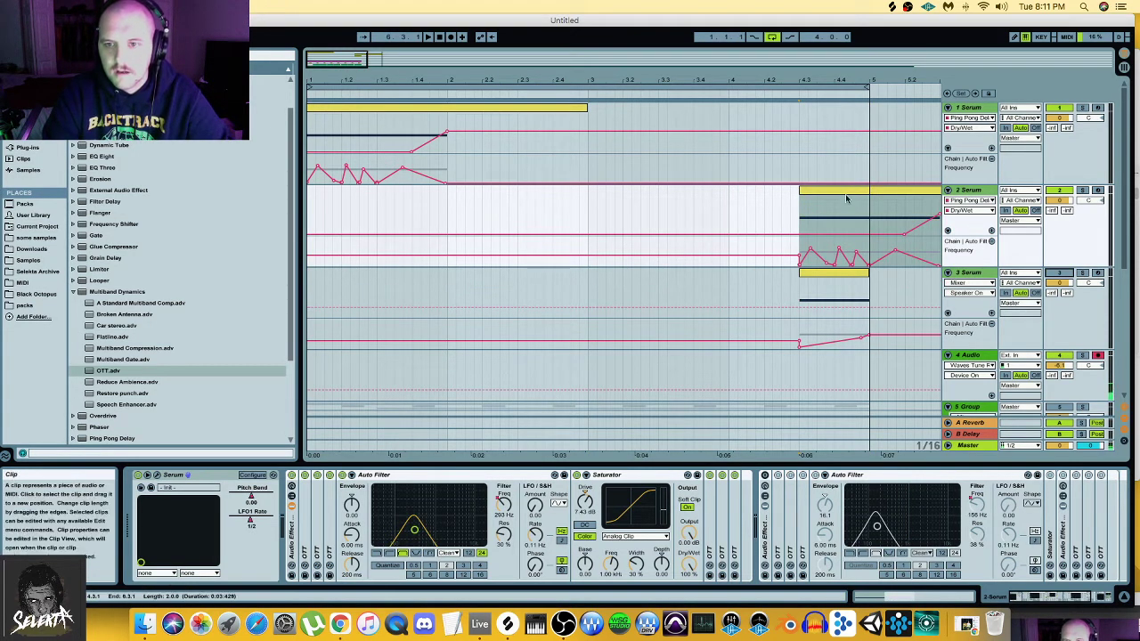
- Replace the moved clip's small frequency peaks between 4.3 and 5 with one sustained, slightly rising ramp, and select the clip
left_click(836, 258)
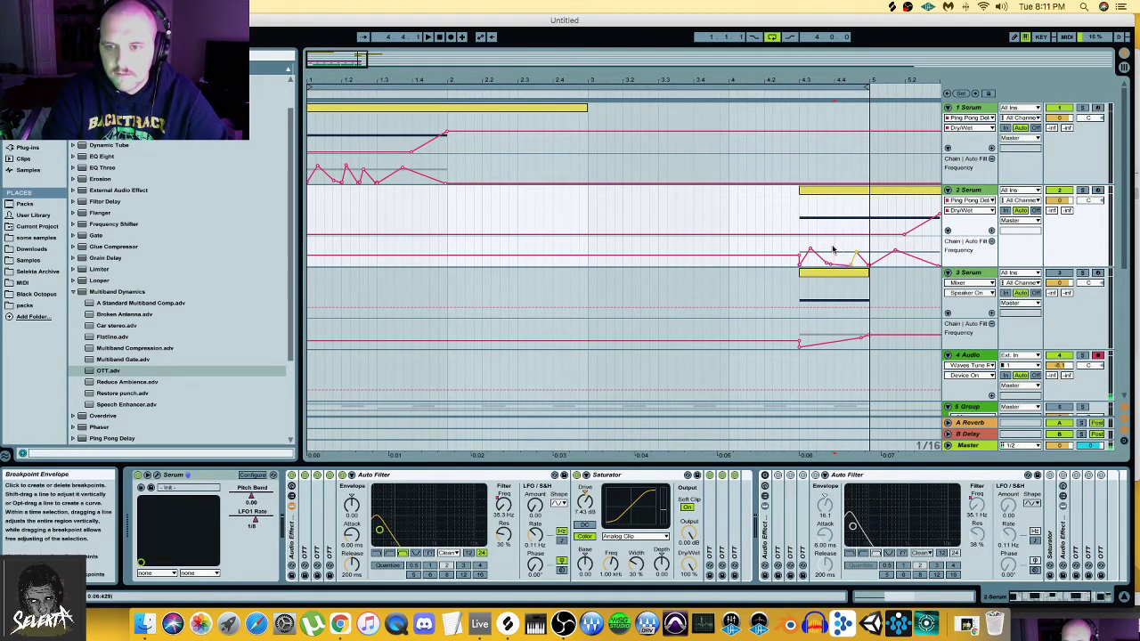
left_click_drag(861, 246, 806, 252)
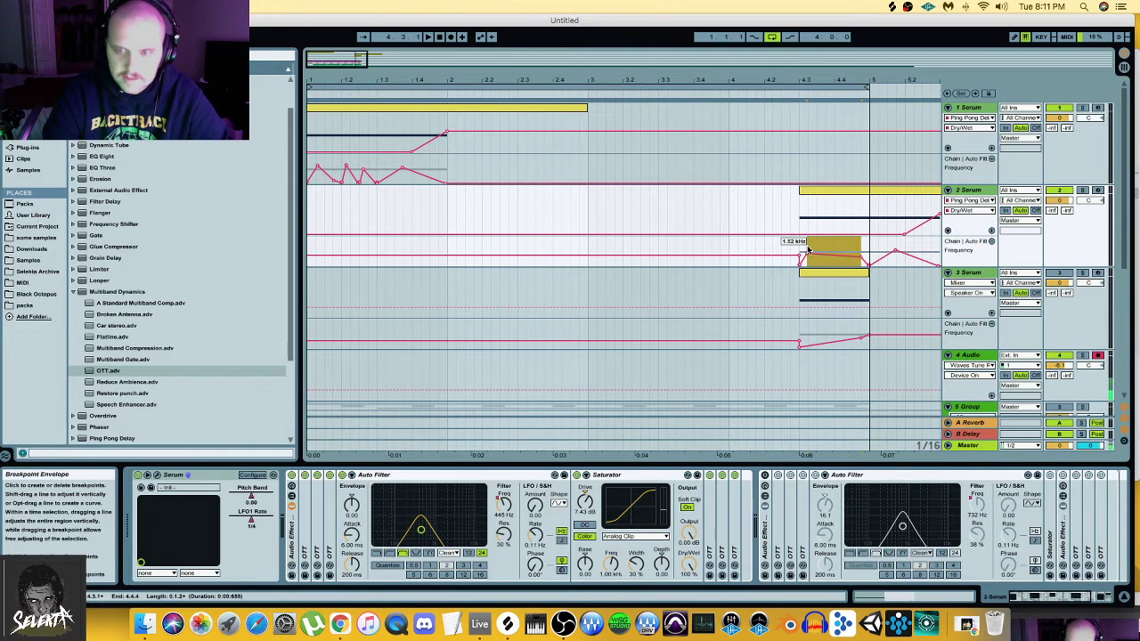
left_click(809, 250)
scroll(808, 252, "right", 2)
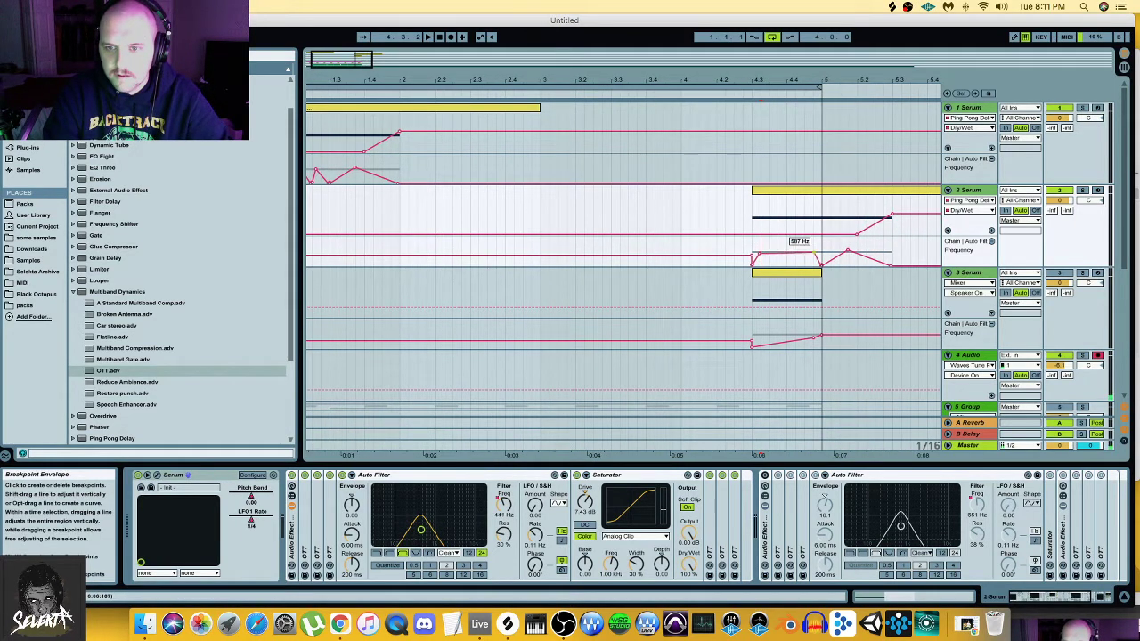
left_click(774, 197)
double_click(992, 195)
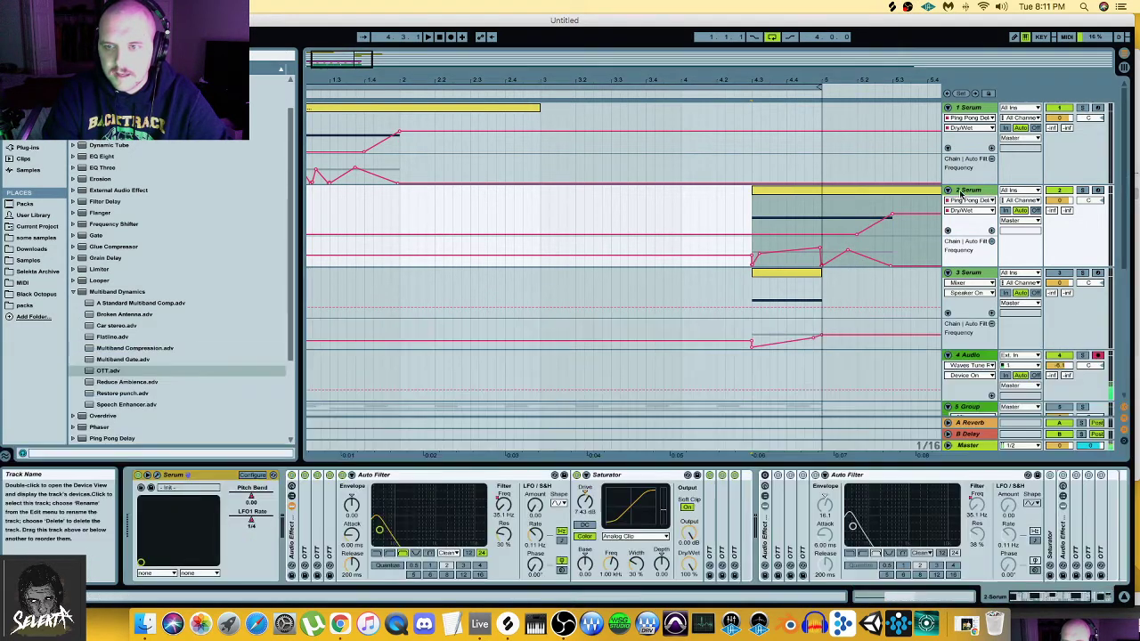
- Show the LFO1 Rate automation on the second Serum track, delete it, and select the clip at 4.3
left_click(251, 523)
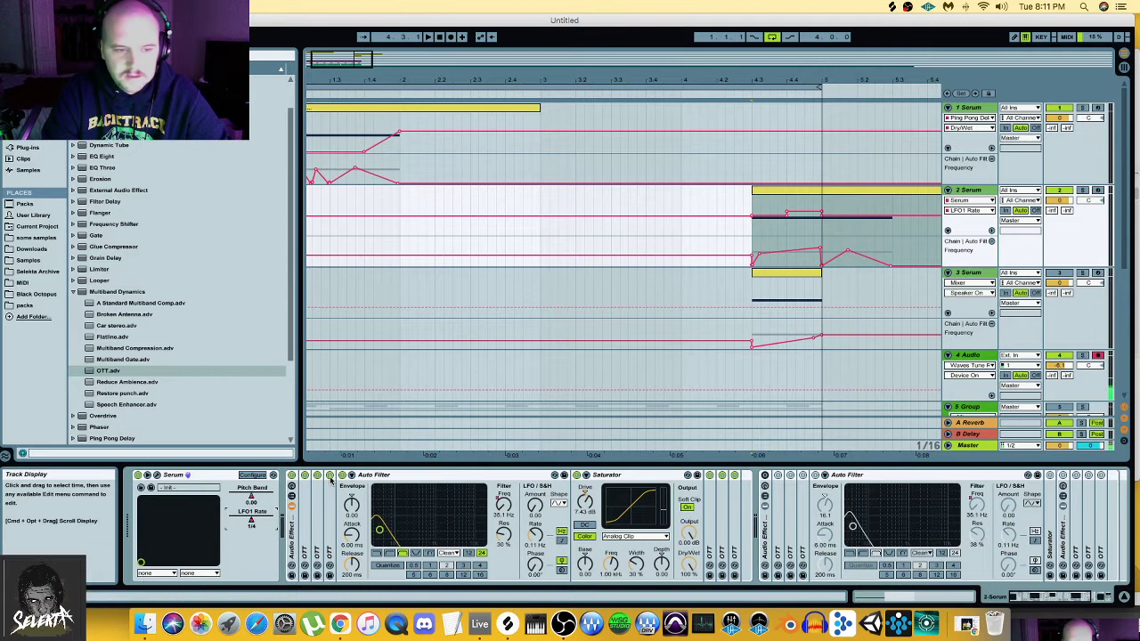
right_click(255, 519)
left_click(298, 553)
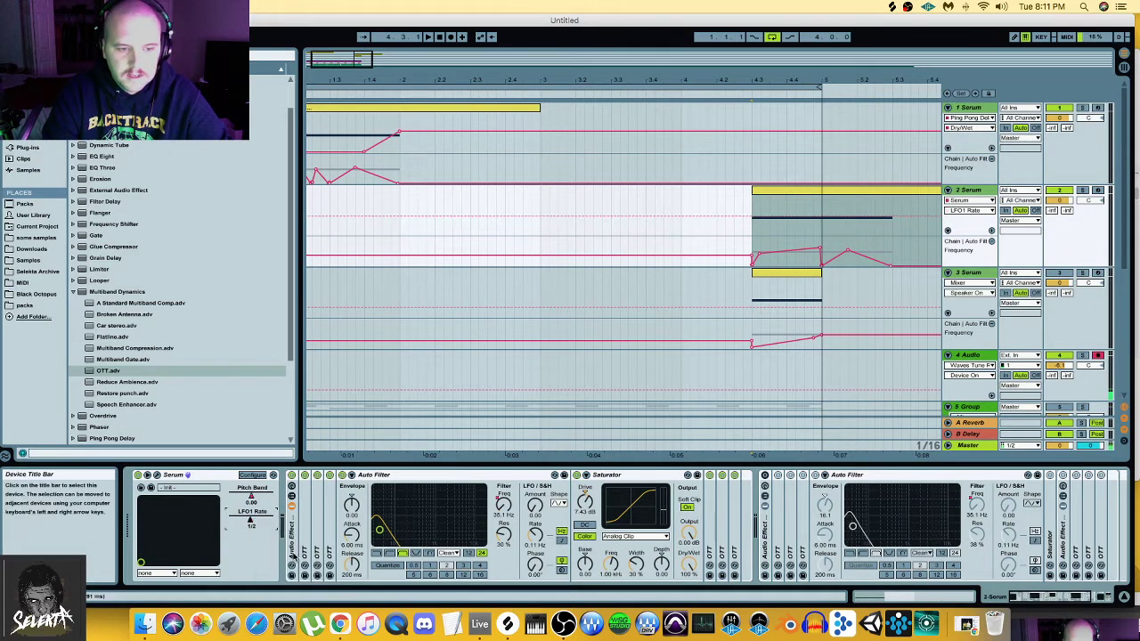
left_click(754, 238)
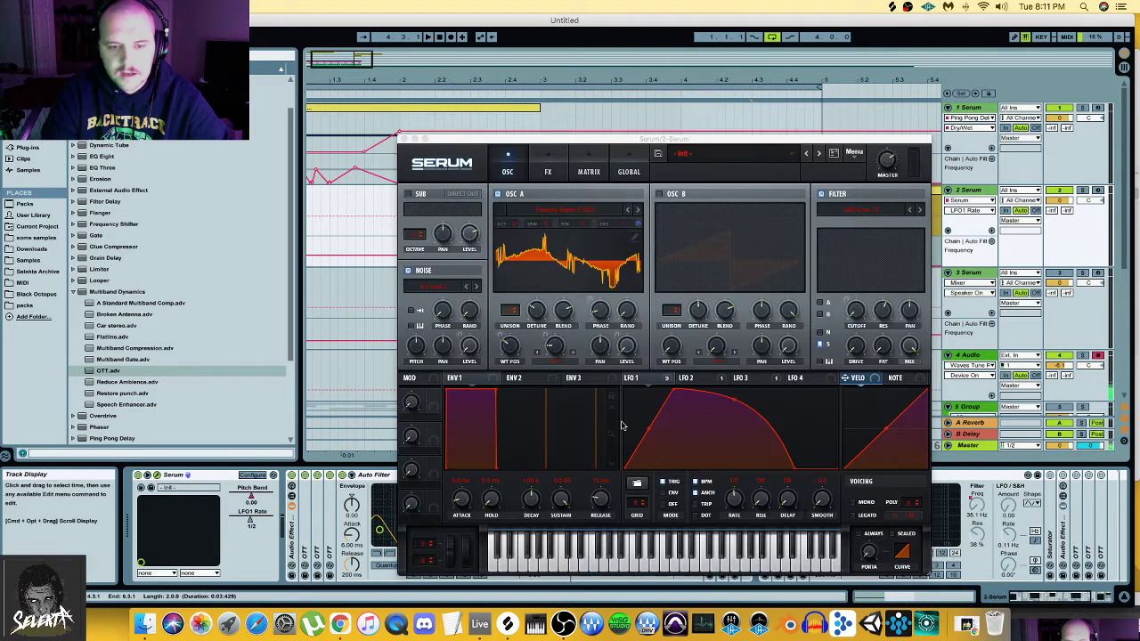
- Examine the shapes of LFO 2 and LFO 3 in the second track's Serum, and close the plug-in window
left_click(702, 380)
left_click(747, 383)
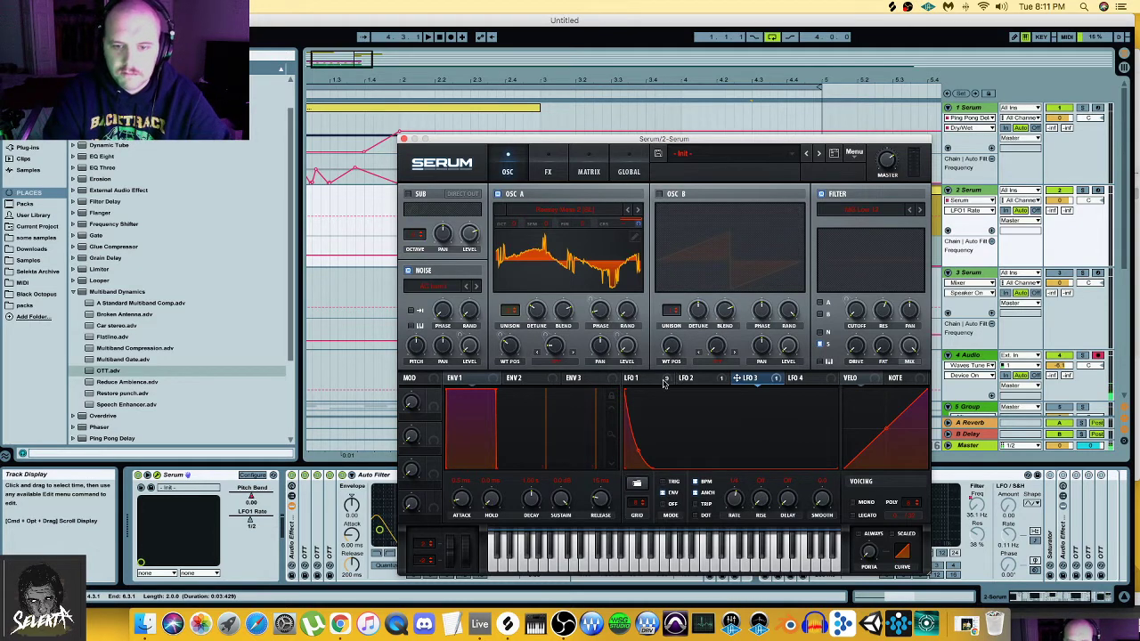
left_click(404, 140)
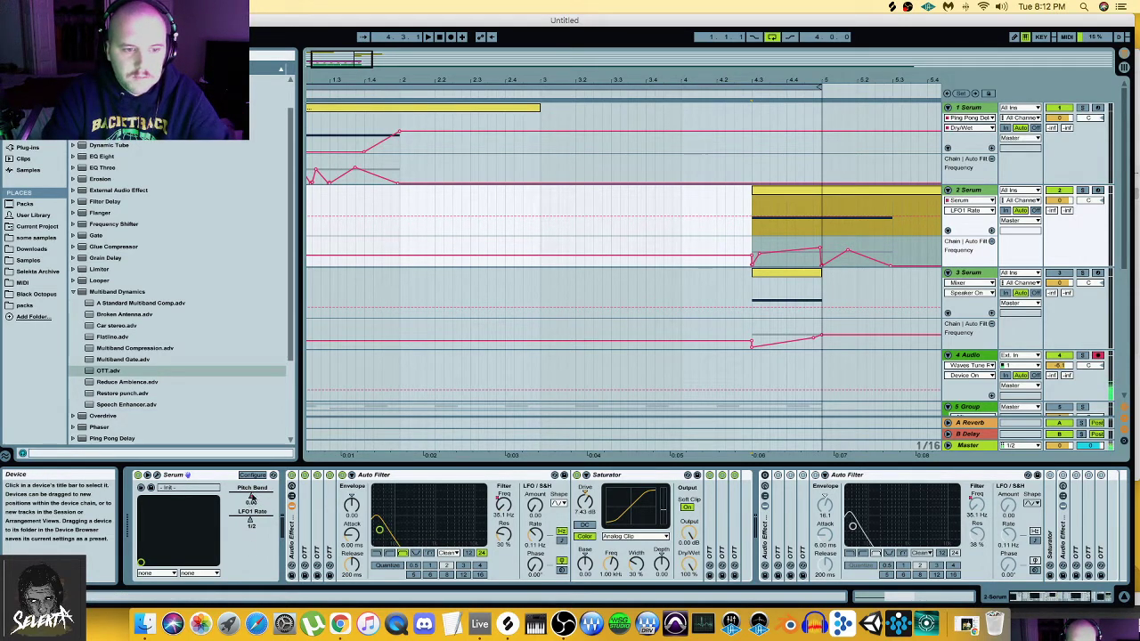
- Show the second Serum track's Pitch Bend automation and make it rise from its lowest level at 4.3 to the centre at bar 5
left_click(251, 497)
left_click(821, 216)
left_click(804, 227)
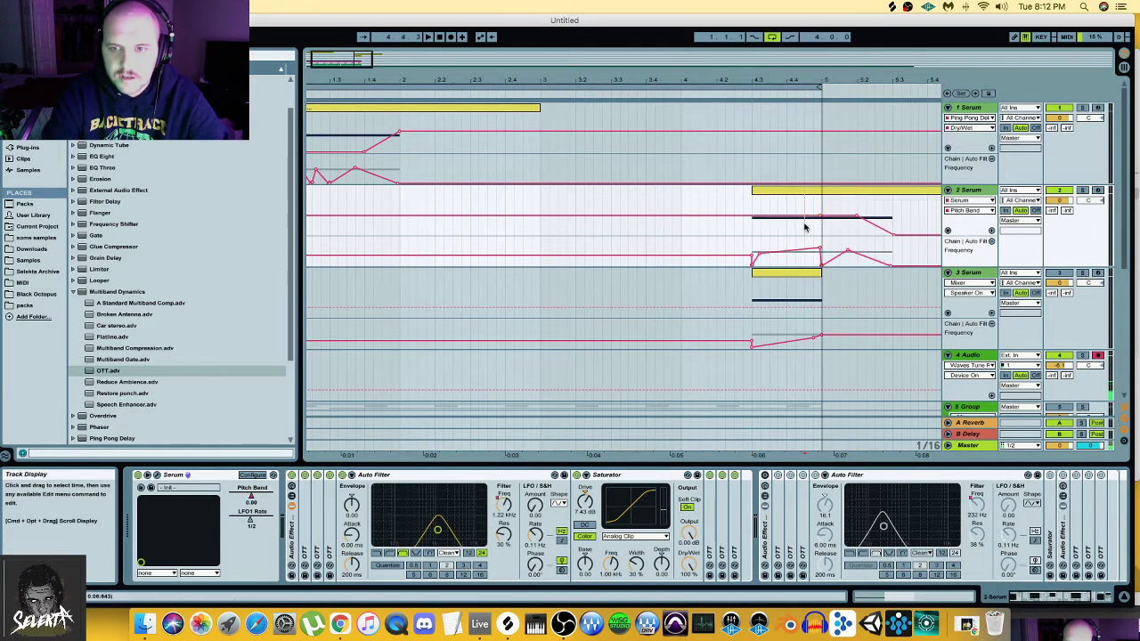
left_click(751, 232)
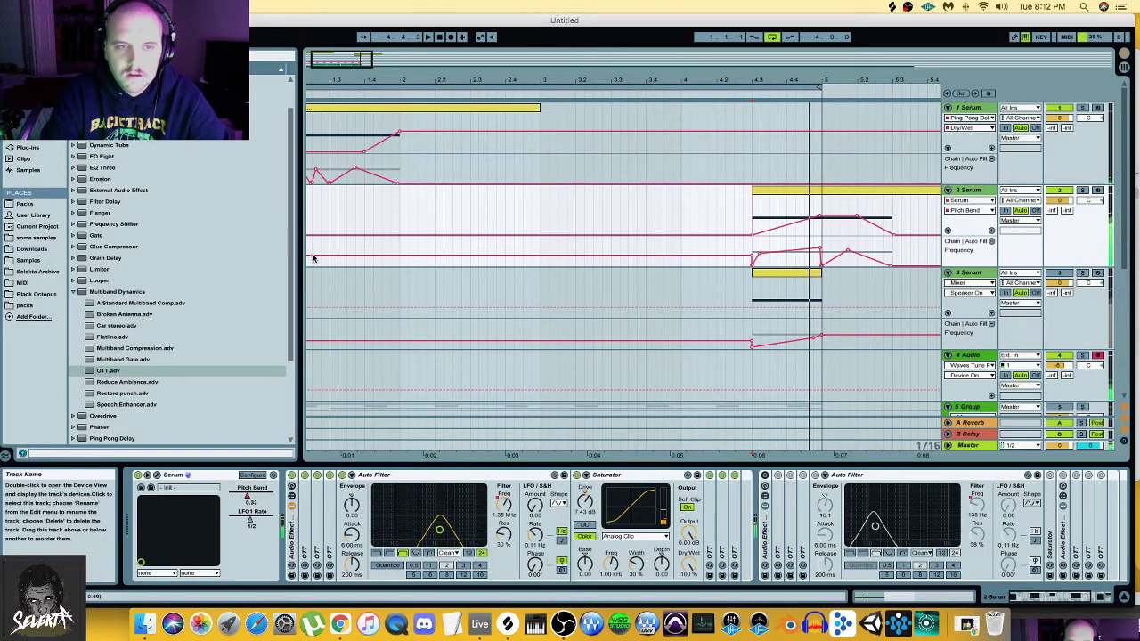
- Play back the arrangement from bar 1 with the first Serum track's clip, and stop during the playback of that clip
left_click(337, 113)
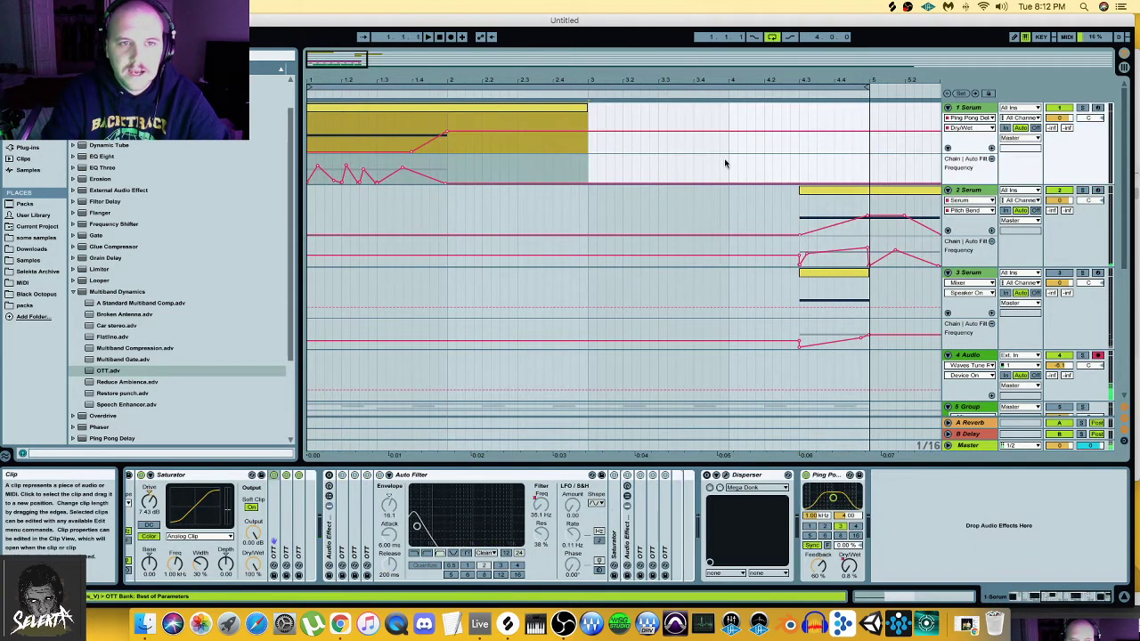
left_click(797, 212)
key("space")
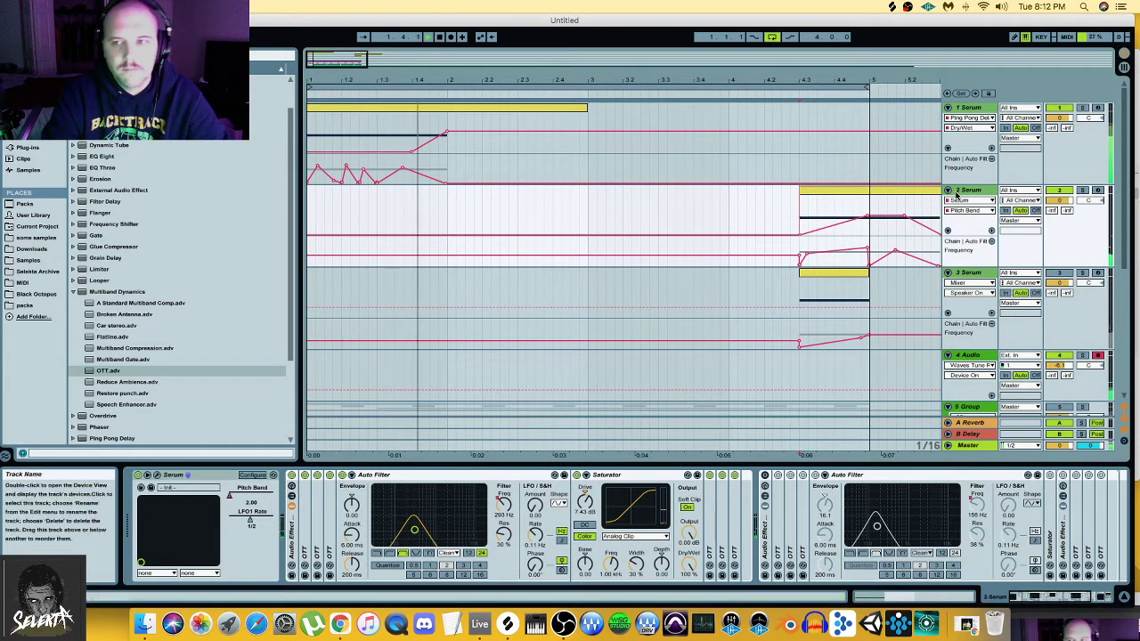
key("space")
- Extend the falling end of the LFO 1 curve in the second track's Serum, play it back, and close the plug-in window
left_click(155, 477)
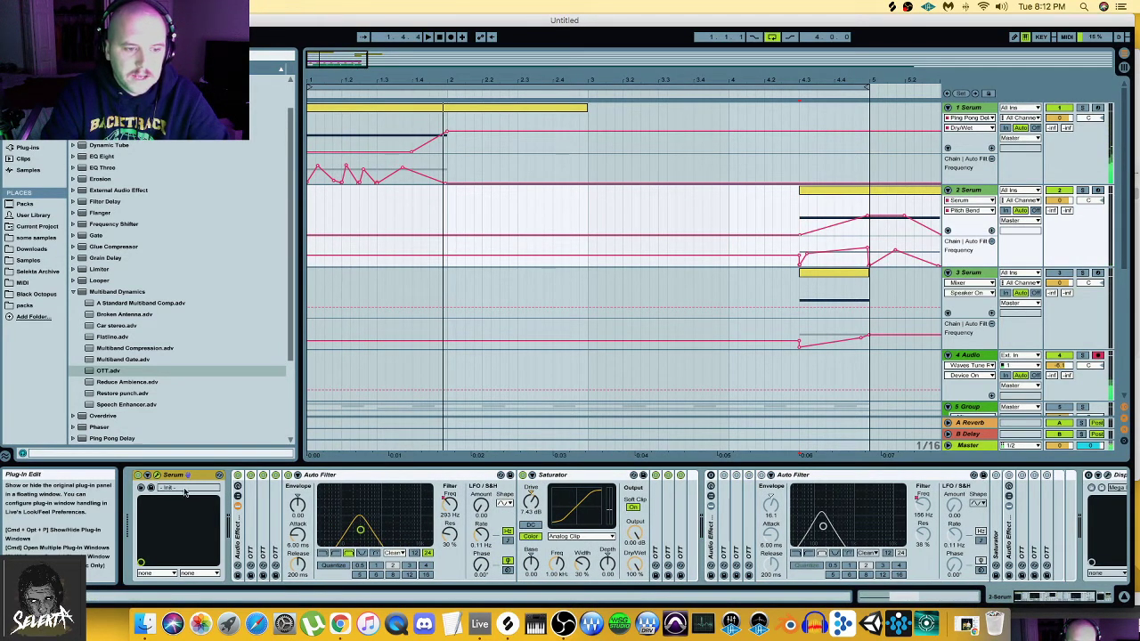
left_click(163, 476)
left_click(634, 378)
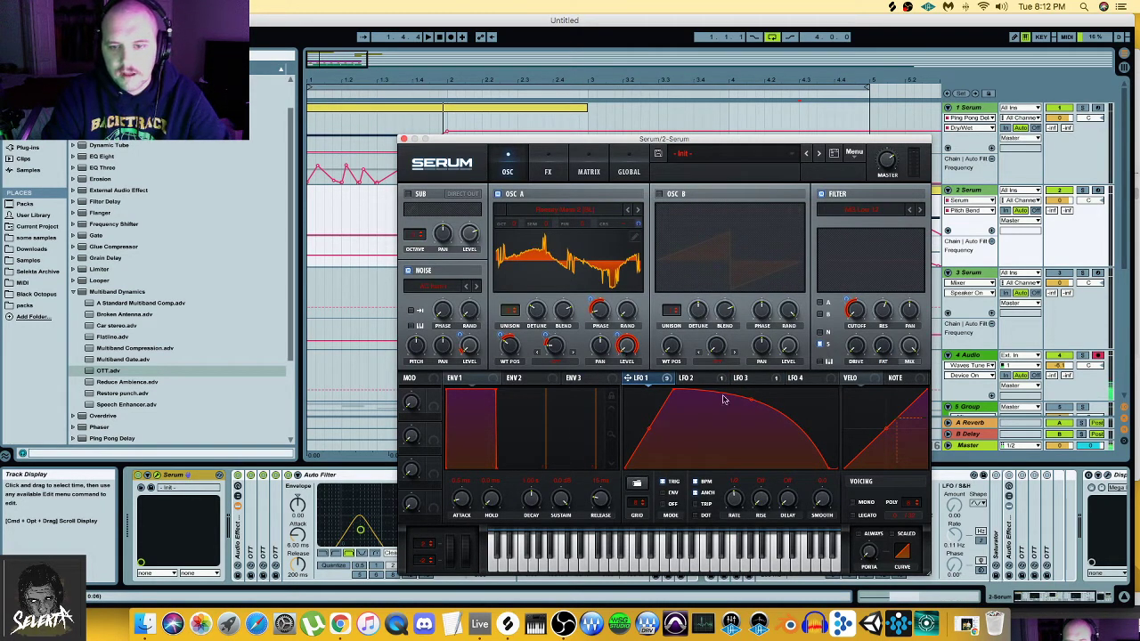
key("space")
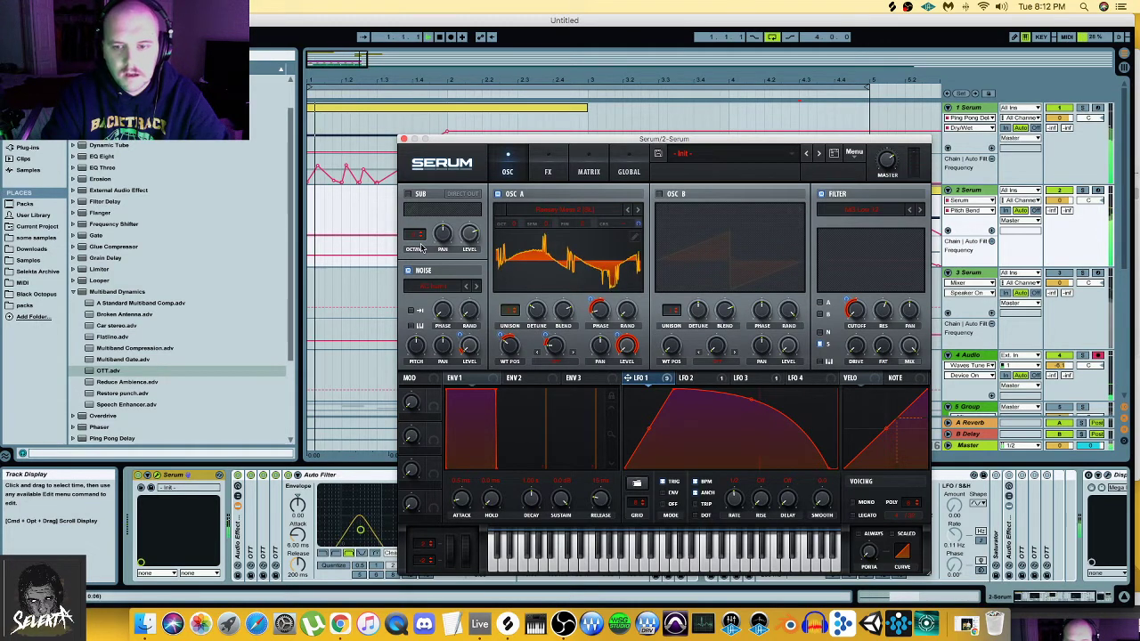
key("space")
key("space")
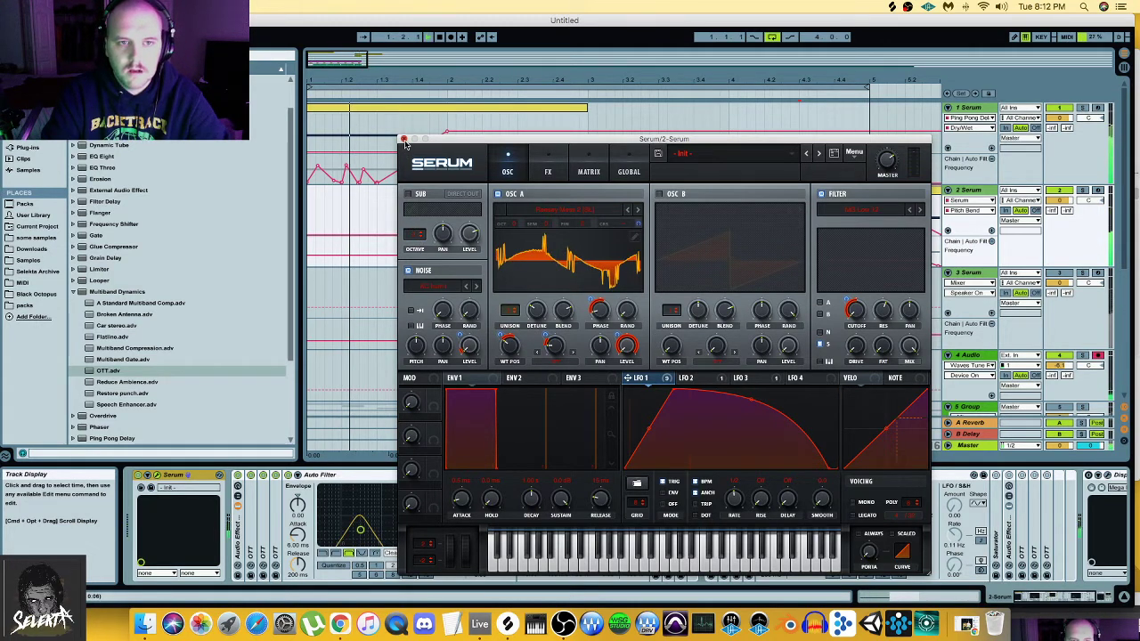
left_click(404, 139)
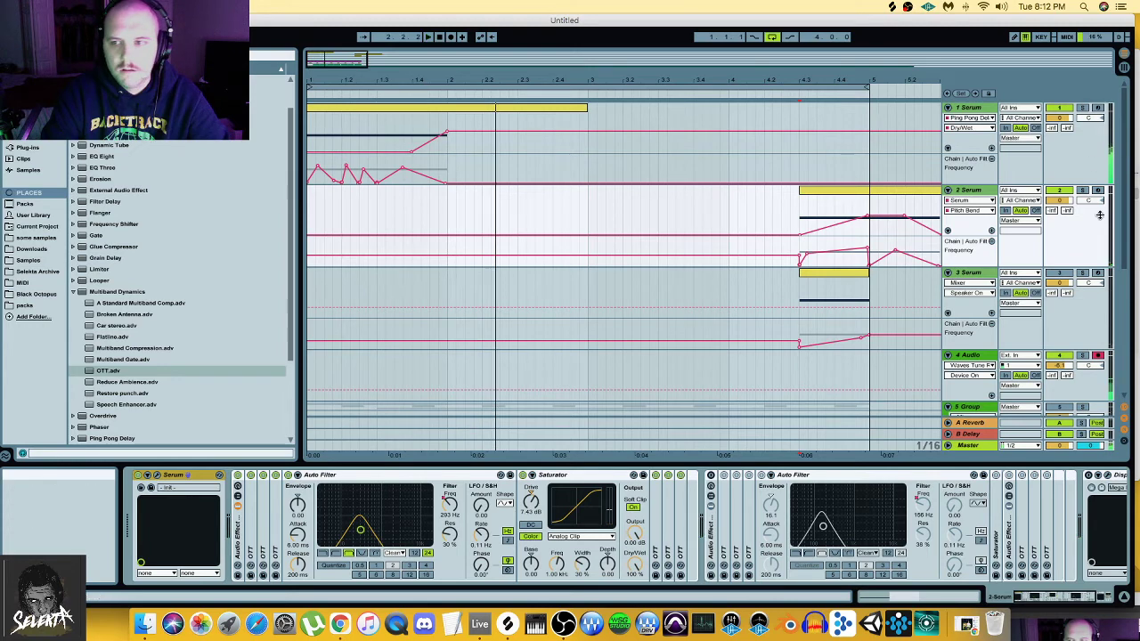
- Set the playback start to the first Serum clip at bar 1, and play the 150 Top Loop track in solo
scroll(1035, 258, "down", 5)
scroll(623, 168, "up", 5)
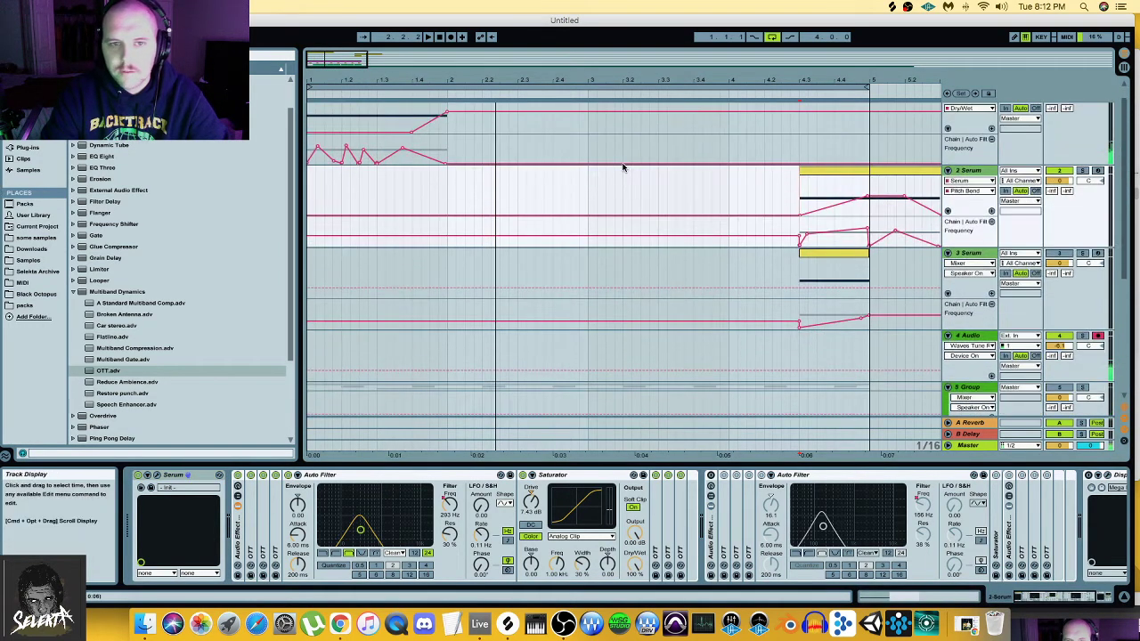
left_click(514, 109)
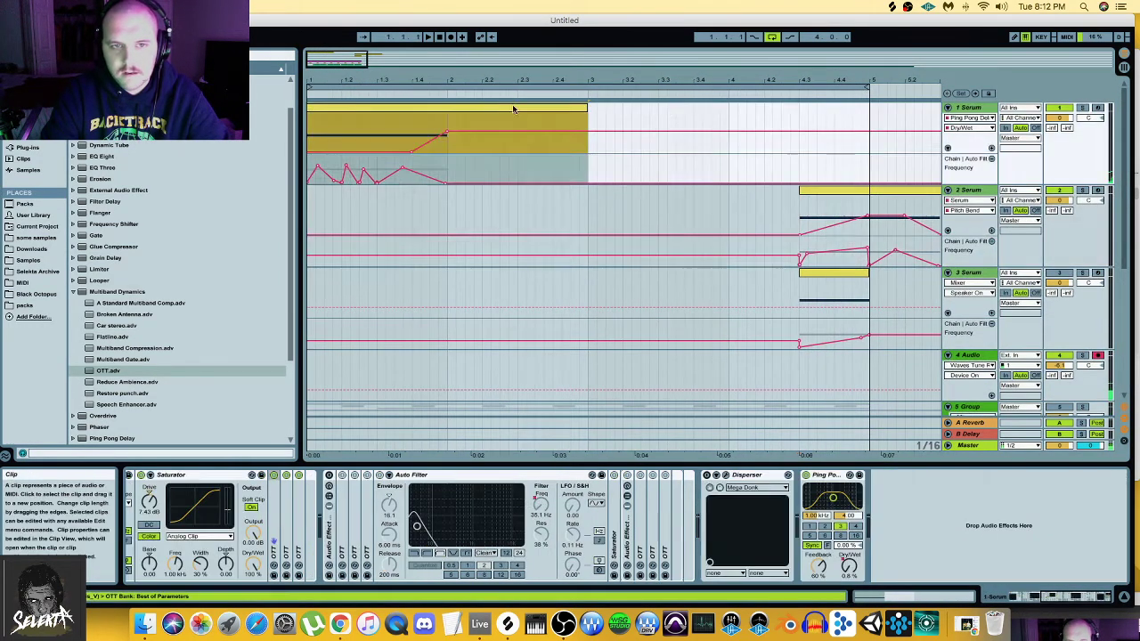
double_click(975, 109)
scroll(1060, 255, "down", 4)
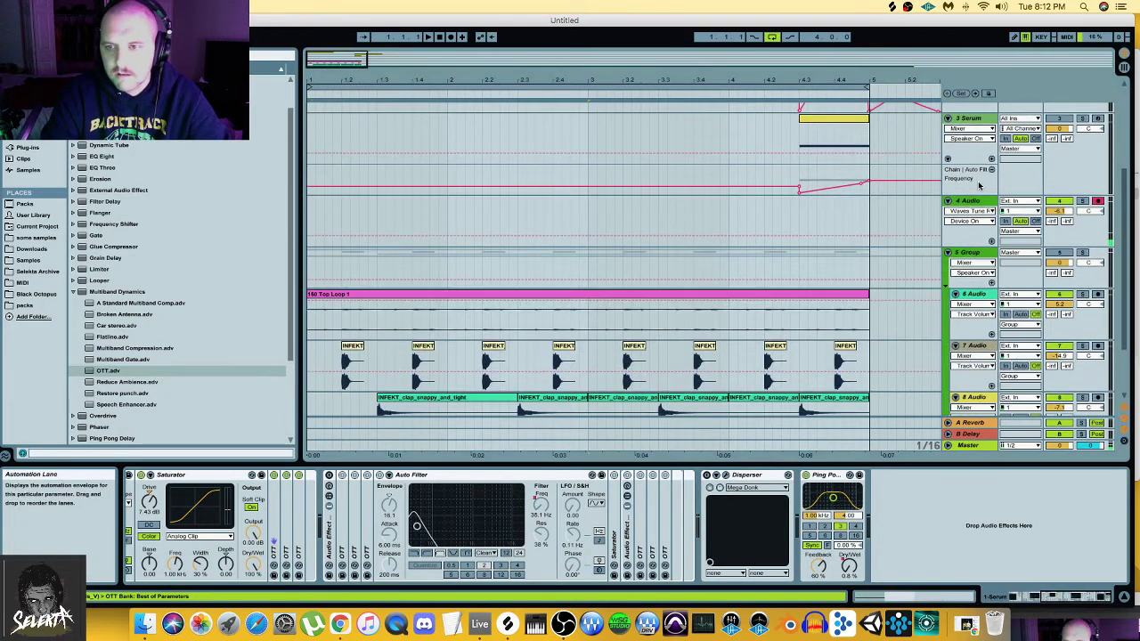
scroll(1060, 256, "down", 2)
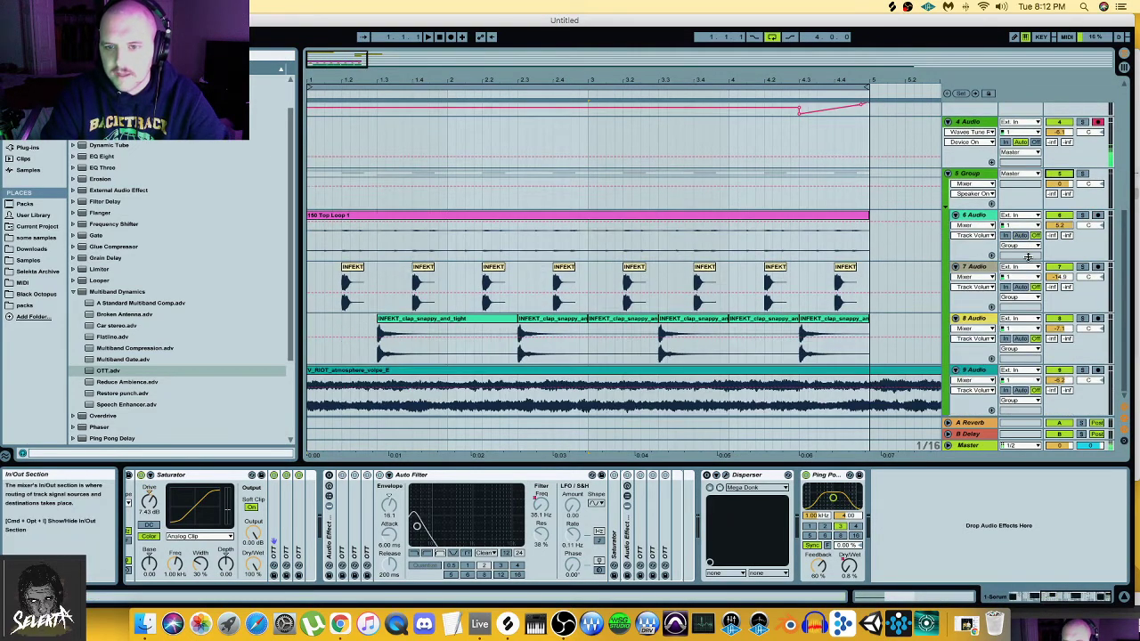
left_click(1084, 217)
key("space")
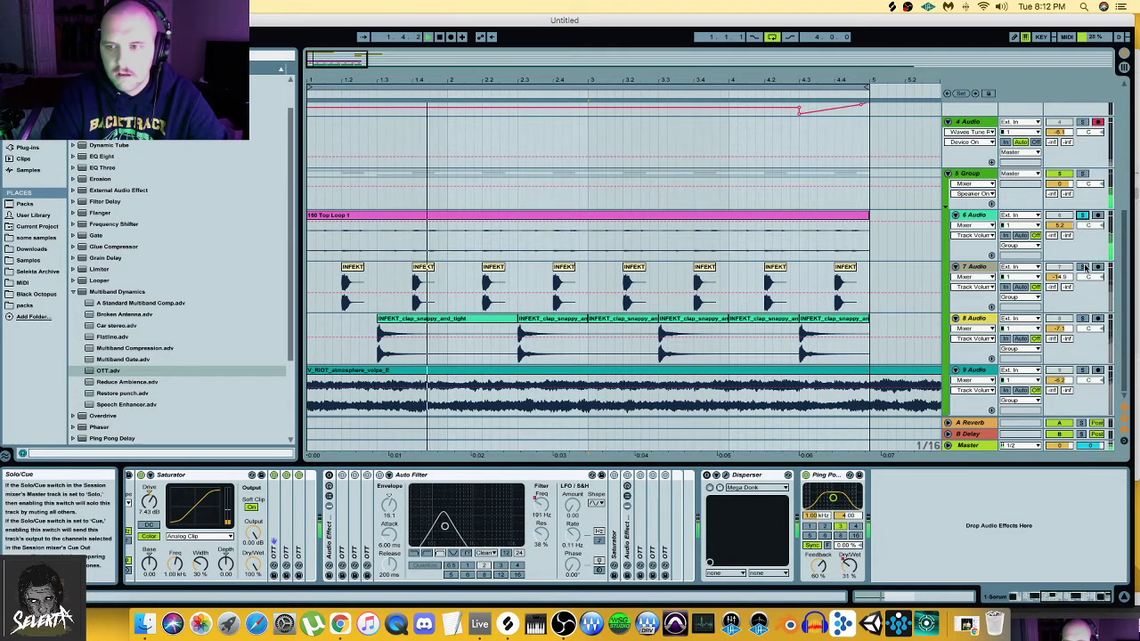
- Listen to tracks 7 Audio and 8 Audio one at a time in solo, and release both solos
left_click(1083, 267)
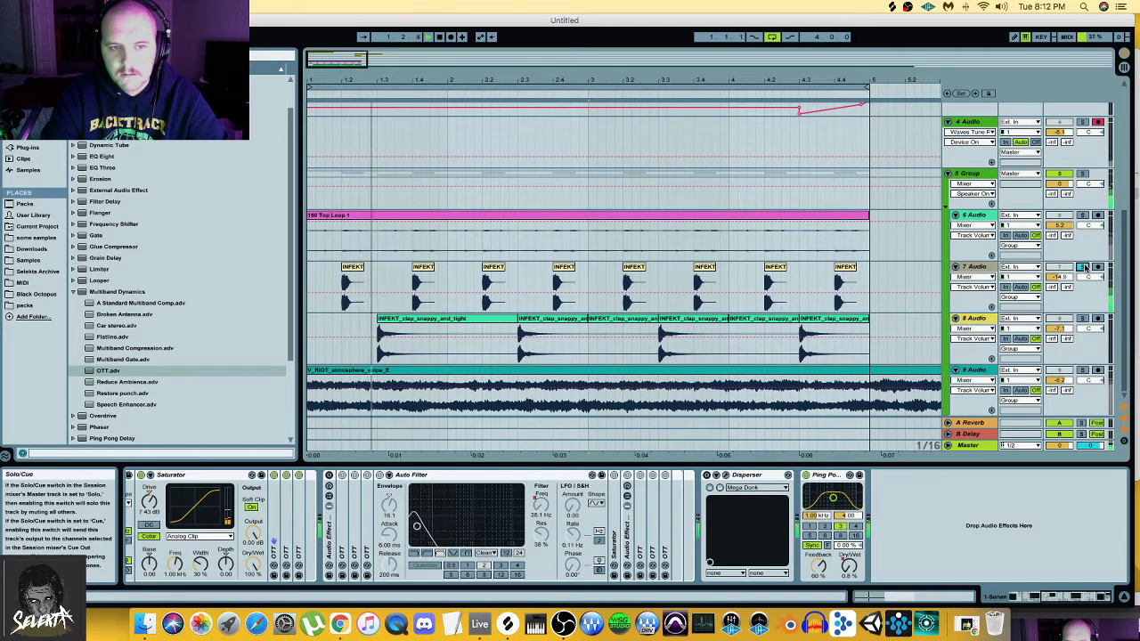
key("space")
left_click(1085, 268)
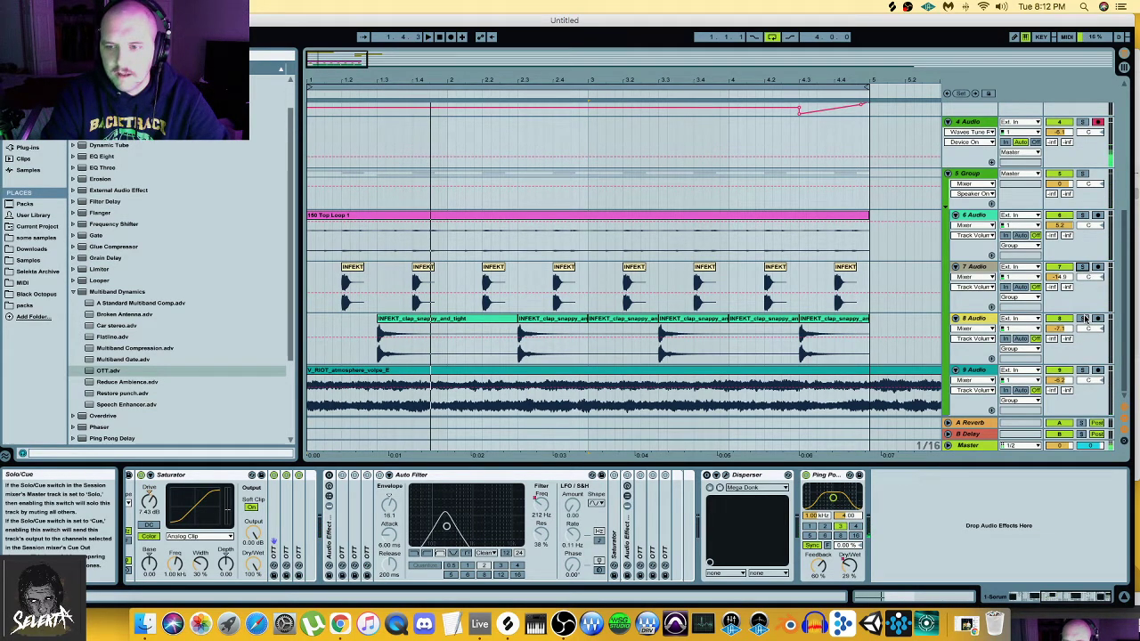
key("space")
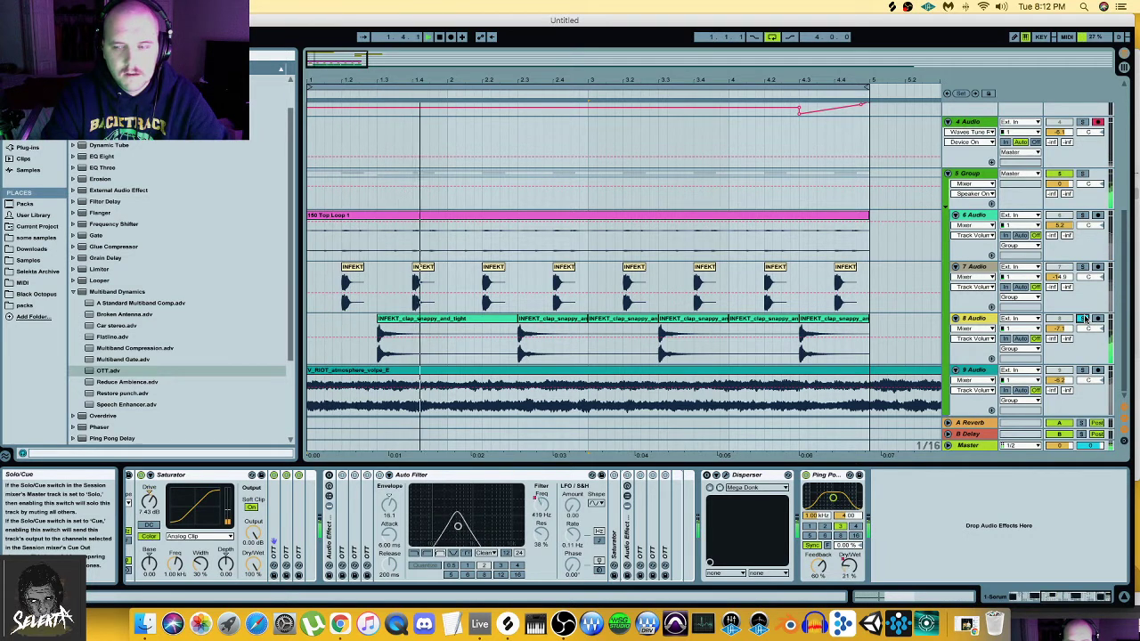
left_click(1085, 319)
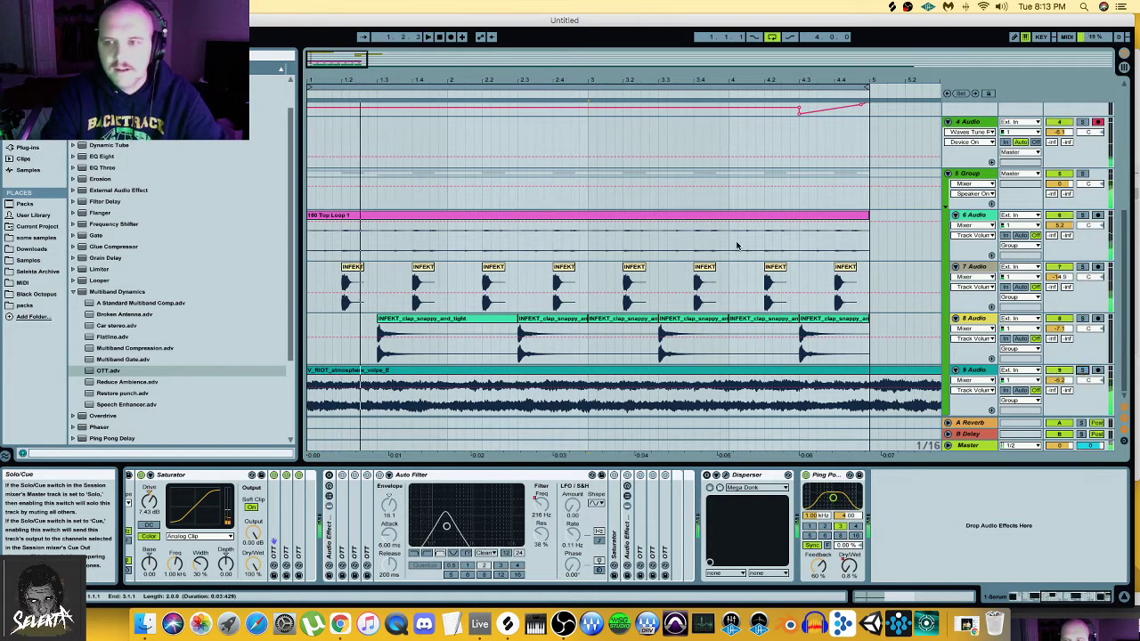
- Play the full arrangement, select the 4 Audio track to show its devices, and activate its Waves Tune plug-in
scroll(971, 181, "up", 5)
scroll(971, 181, "up", 2)
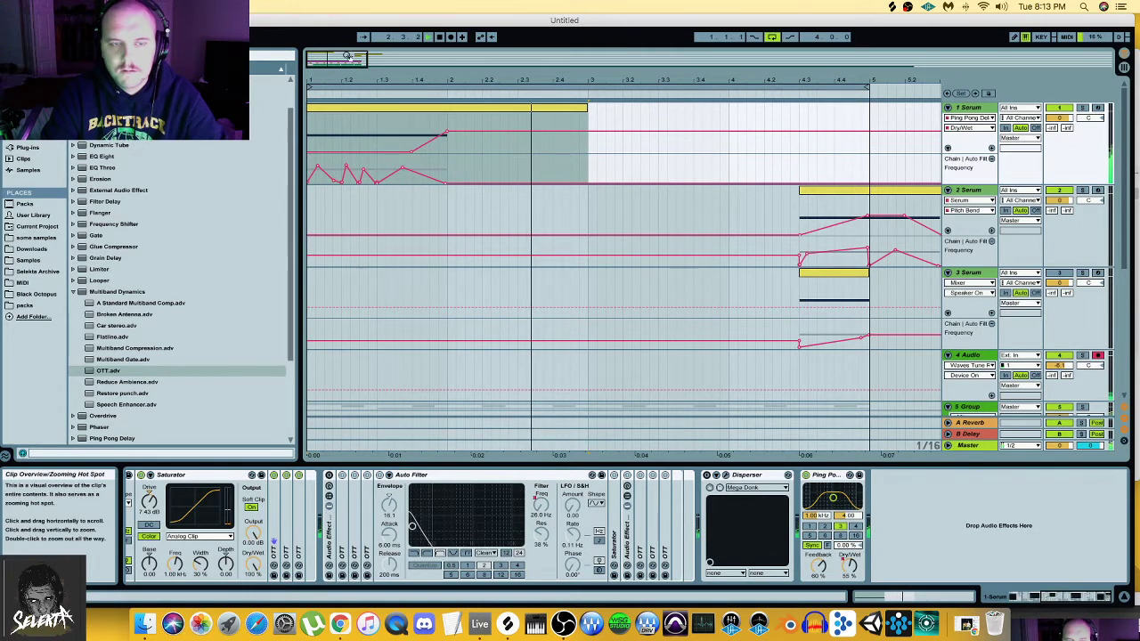
scroll(735, 230, "down", 3)
left_click(967, 260)
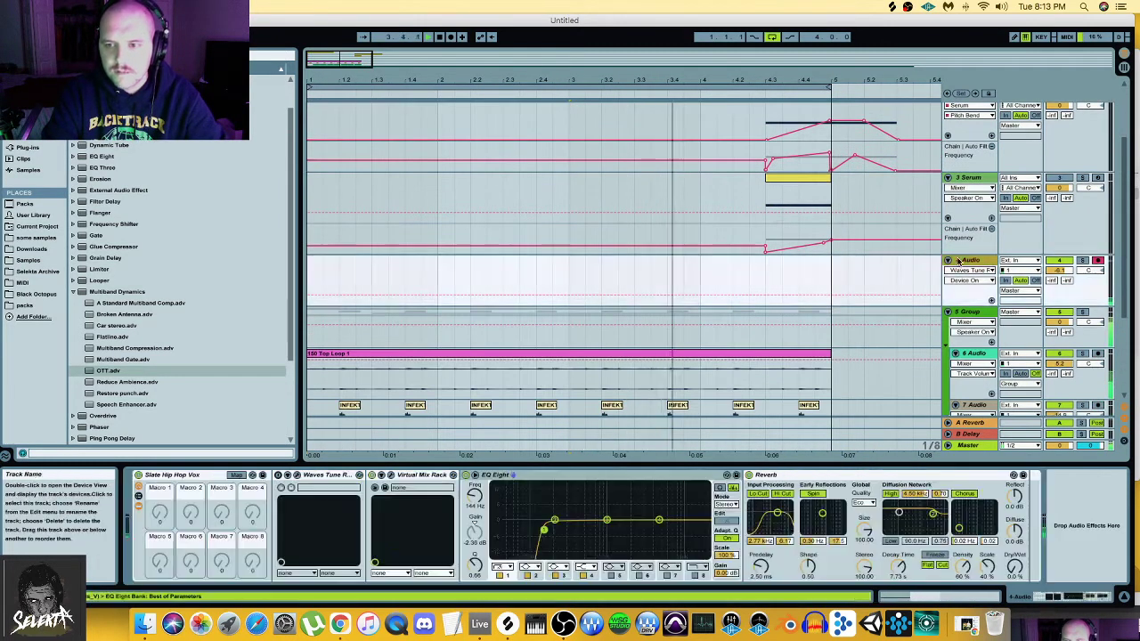
scroll(960, 260, "down", 1)
left_click(961, 260)
left_click(290, 488)
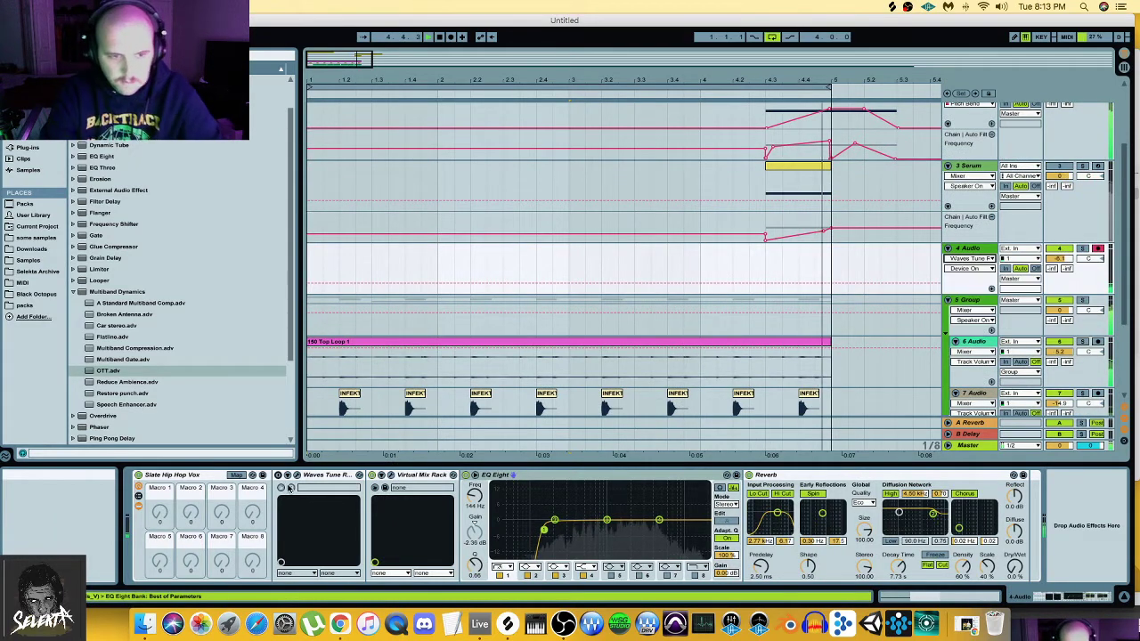
left_click(278, 475)
- Set the Reverb's Dry/Wet on the 4 Audio track to 53 % and lower the track volume to -12.5
left_click_drag(1014, 567, 1014, 526)
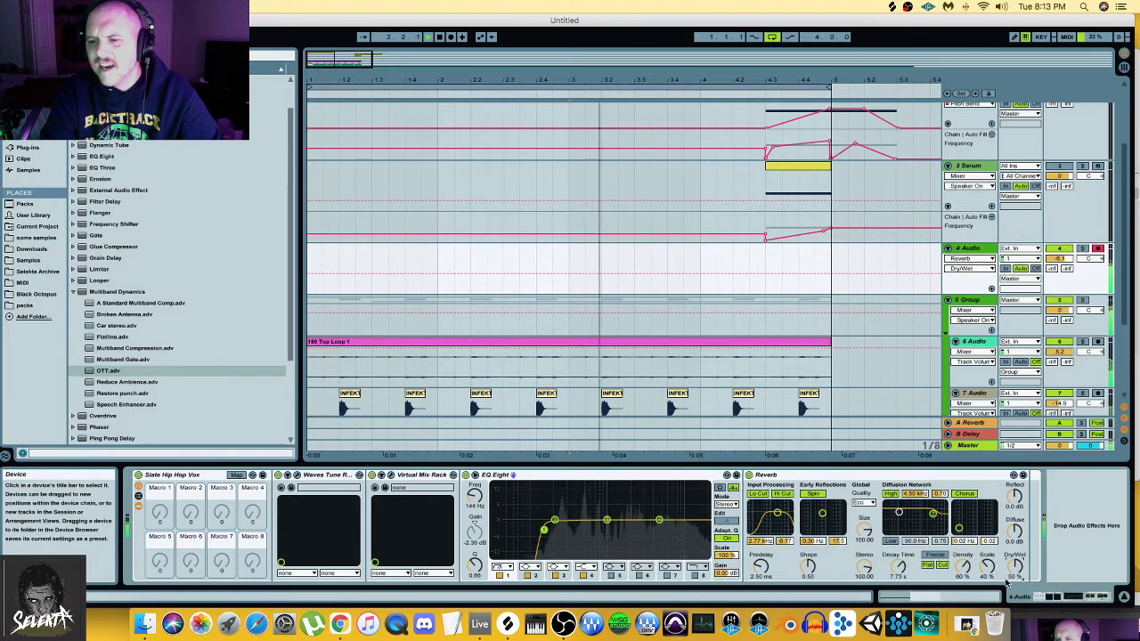
left_click_drag(1015, 568, 1014, 565)
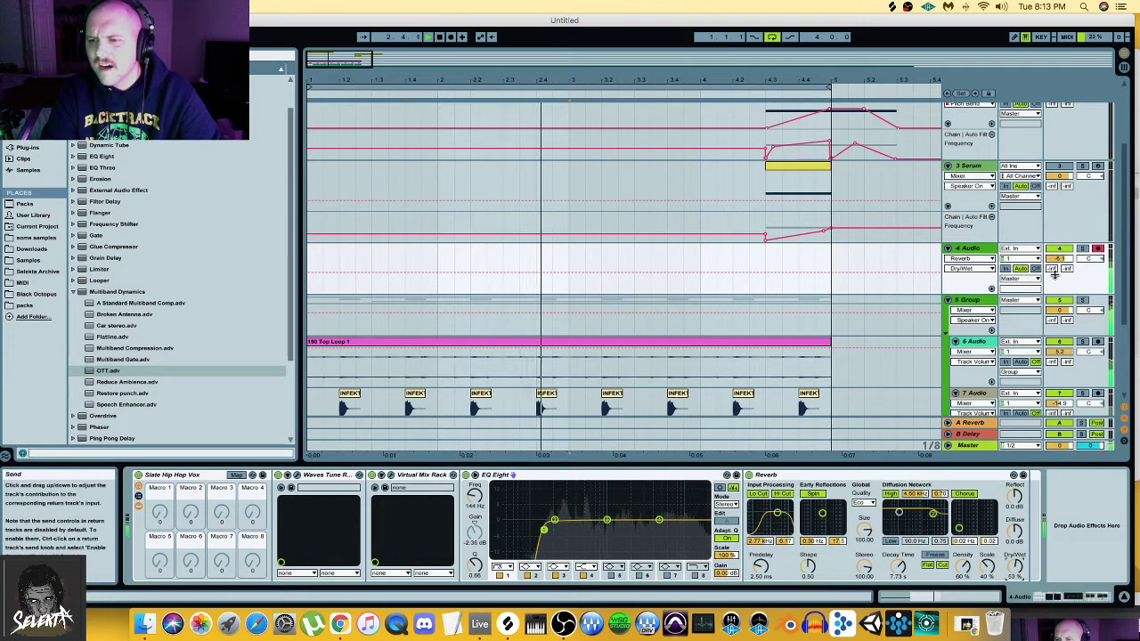
left_click_drag(1059, 259, 1059, 250)
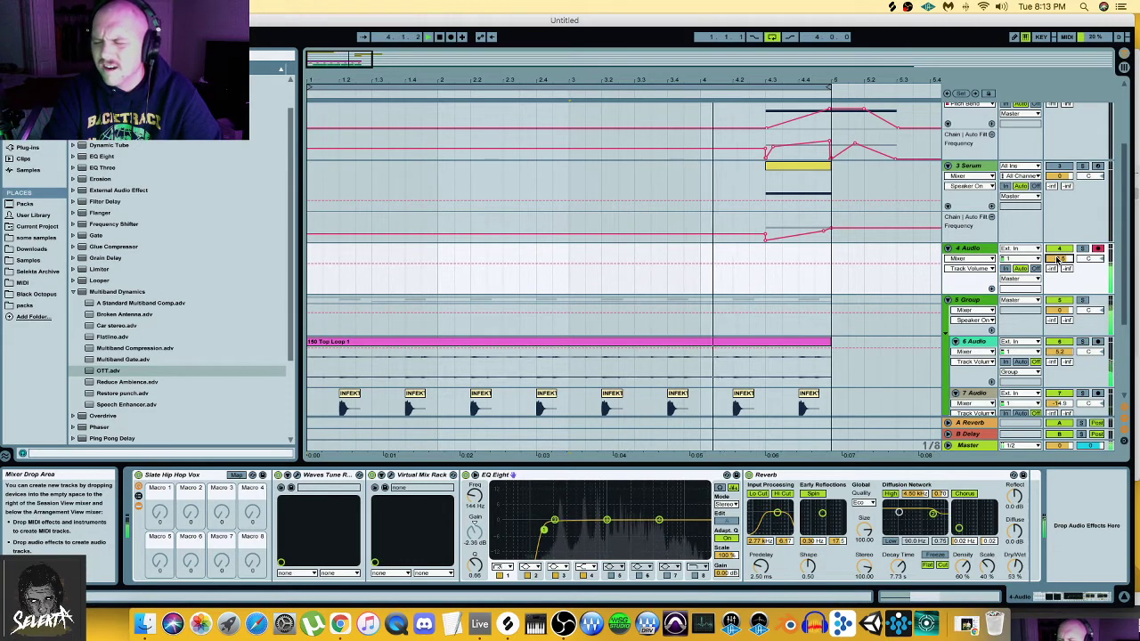
- Stop playback and deactivate the Reverb and the Waves Tune plug-in on the 4 Audio track
key("space")
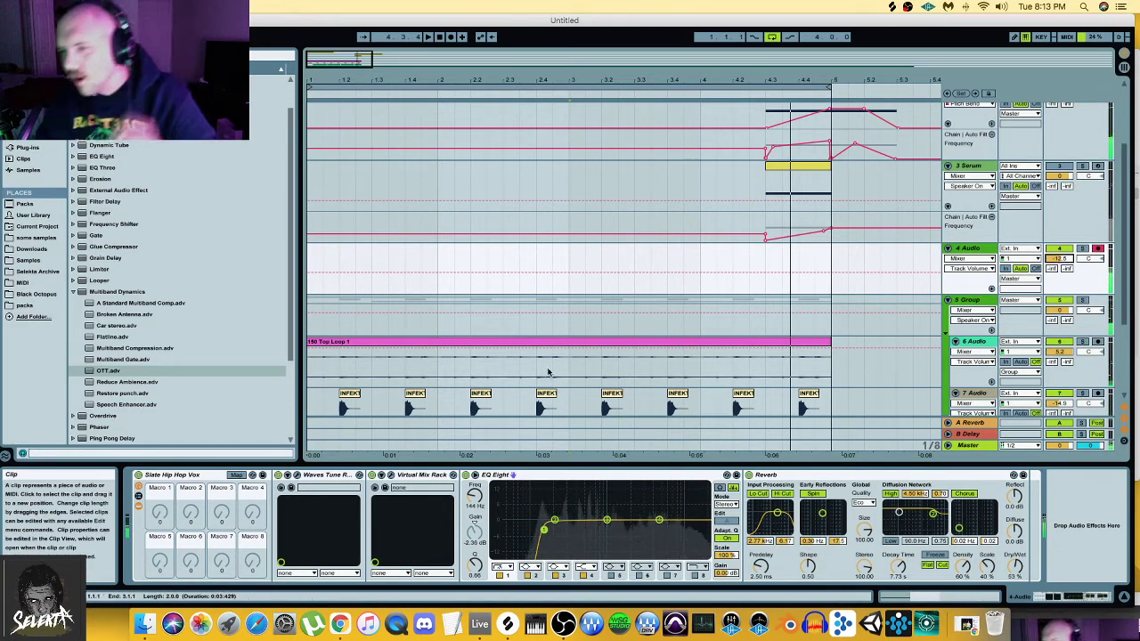
left_click(750, 476)
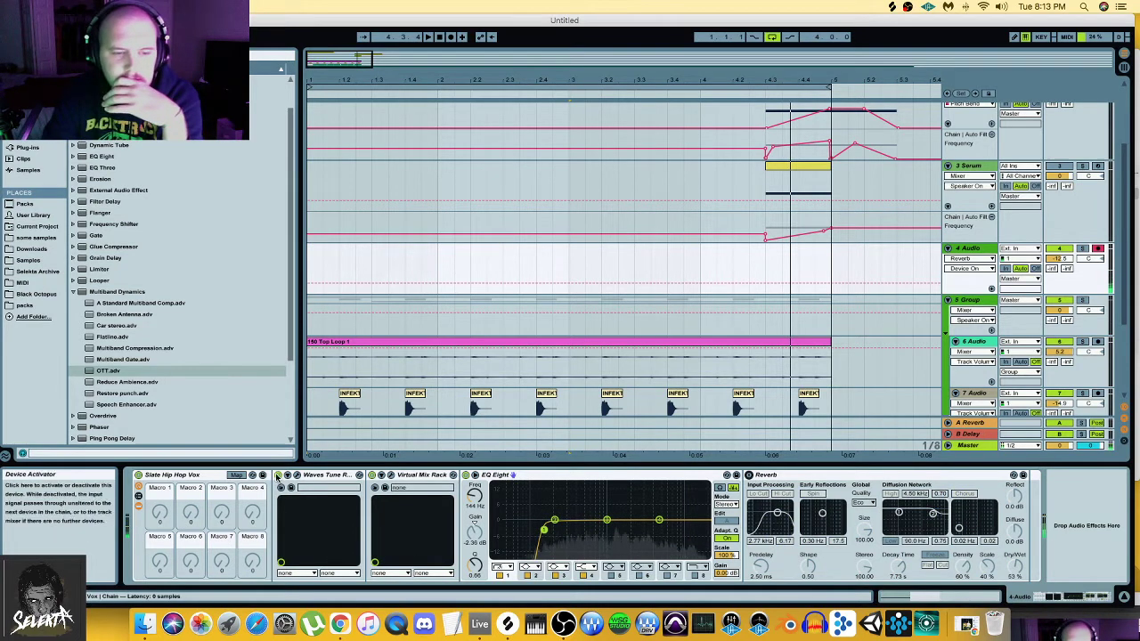
left_click(277, 476)
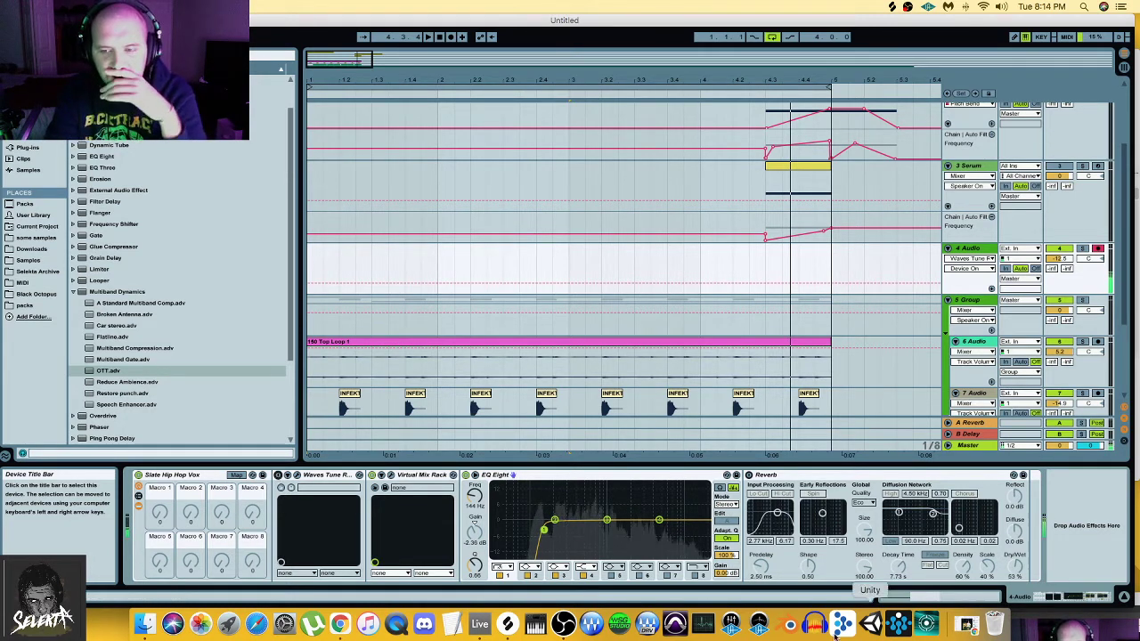
left_click(1104, 628)
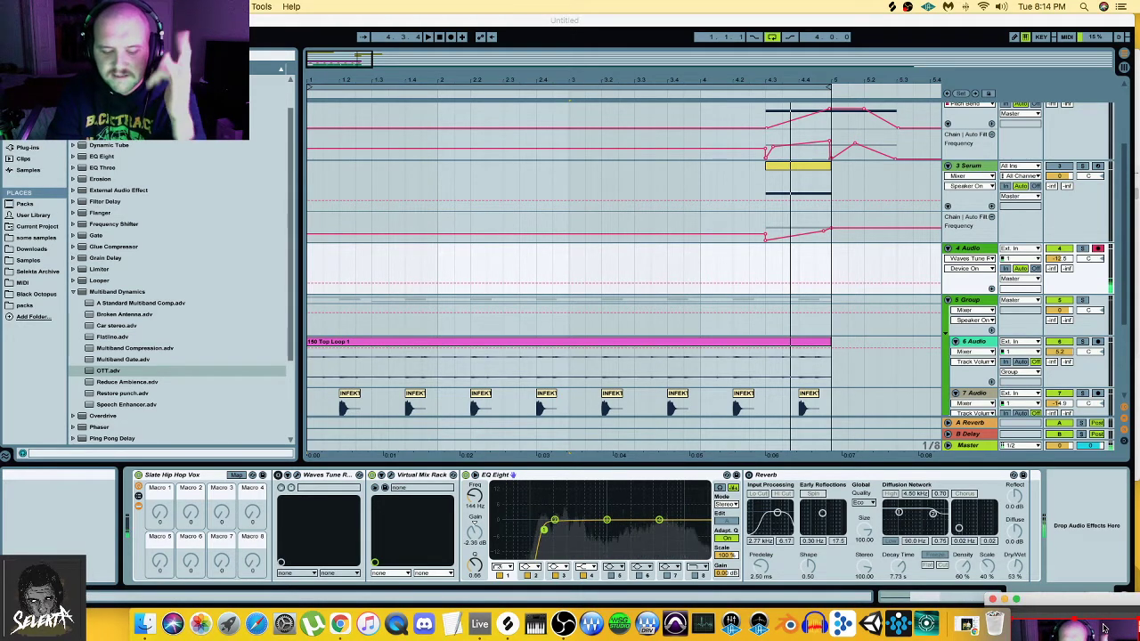